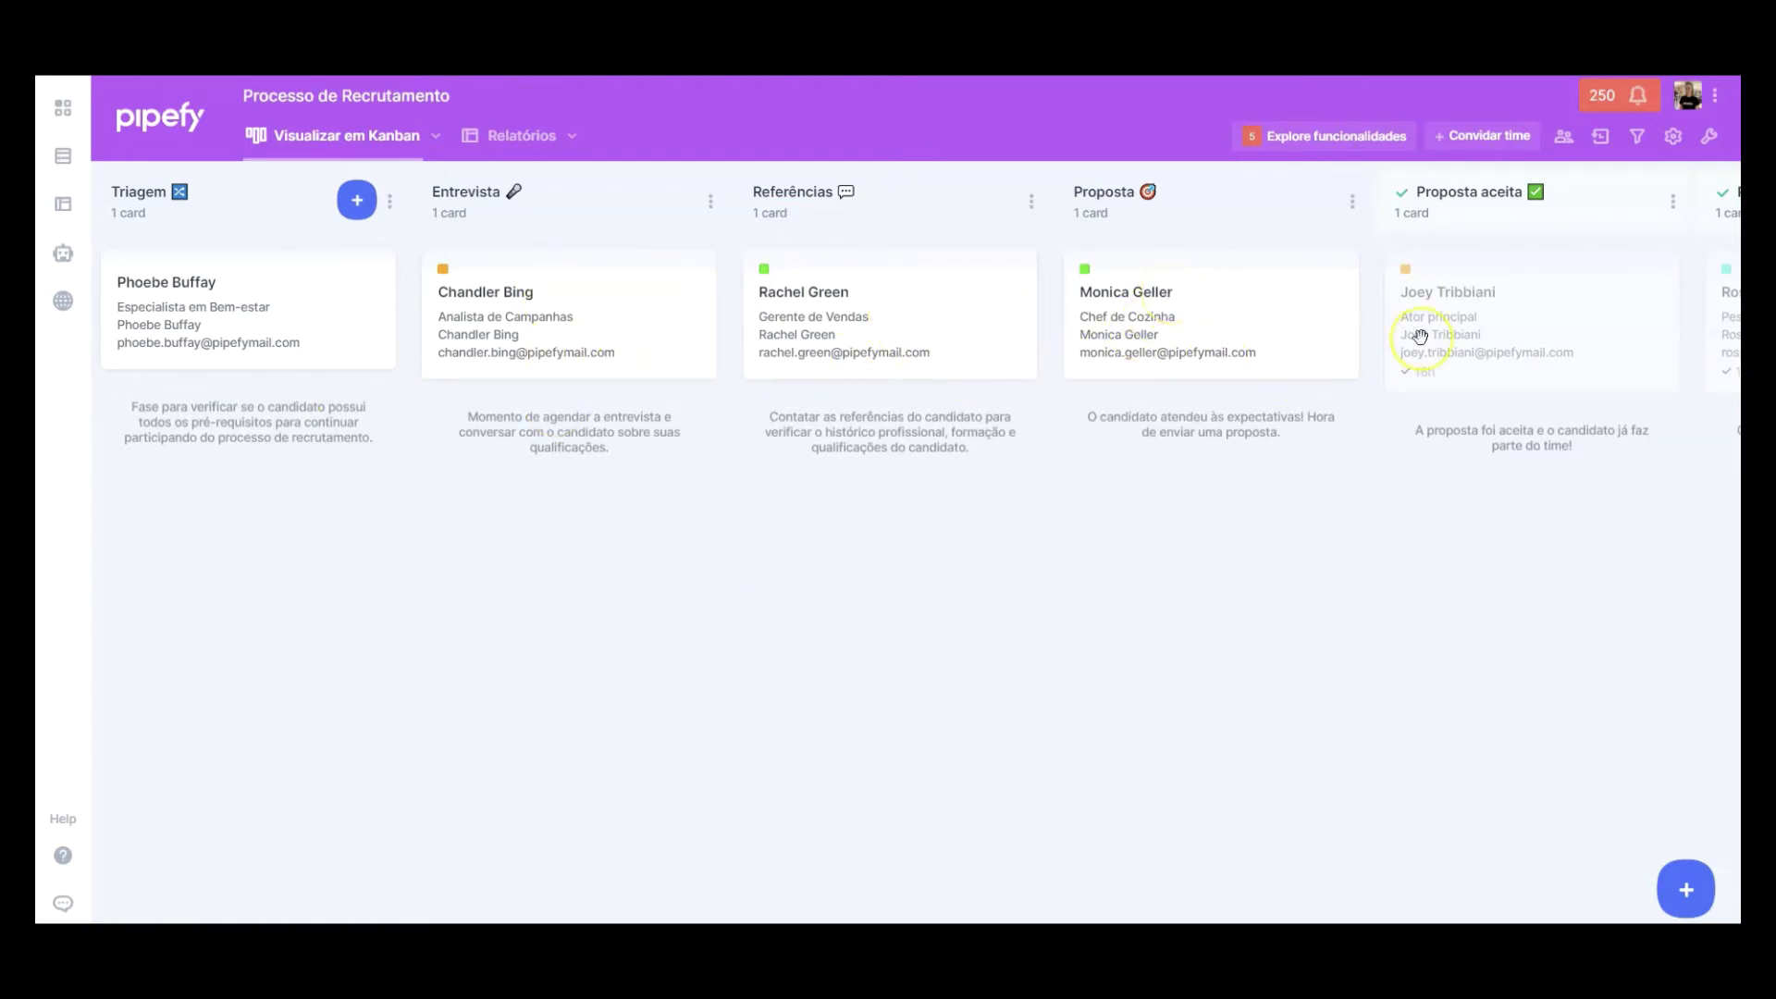
Step: Pan across the recruitment board's phases, then start a new candidate card with the + button
left_click_drag(1542, 553, 1191, 560)
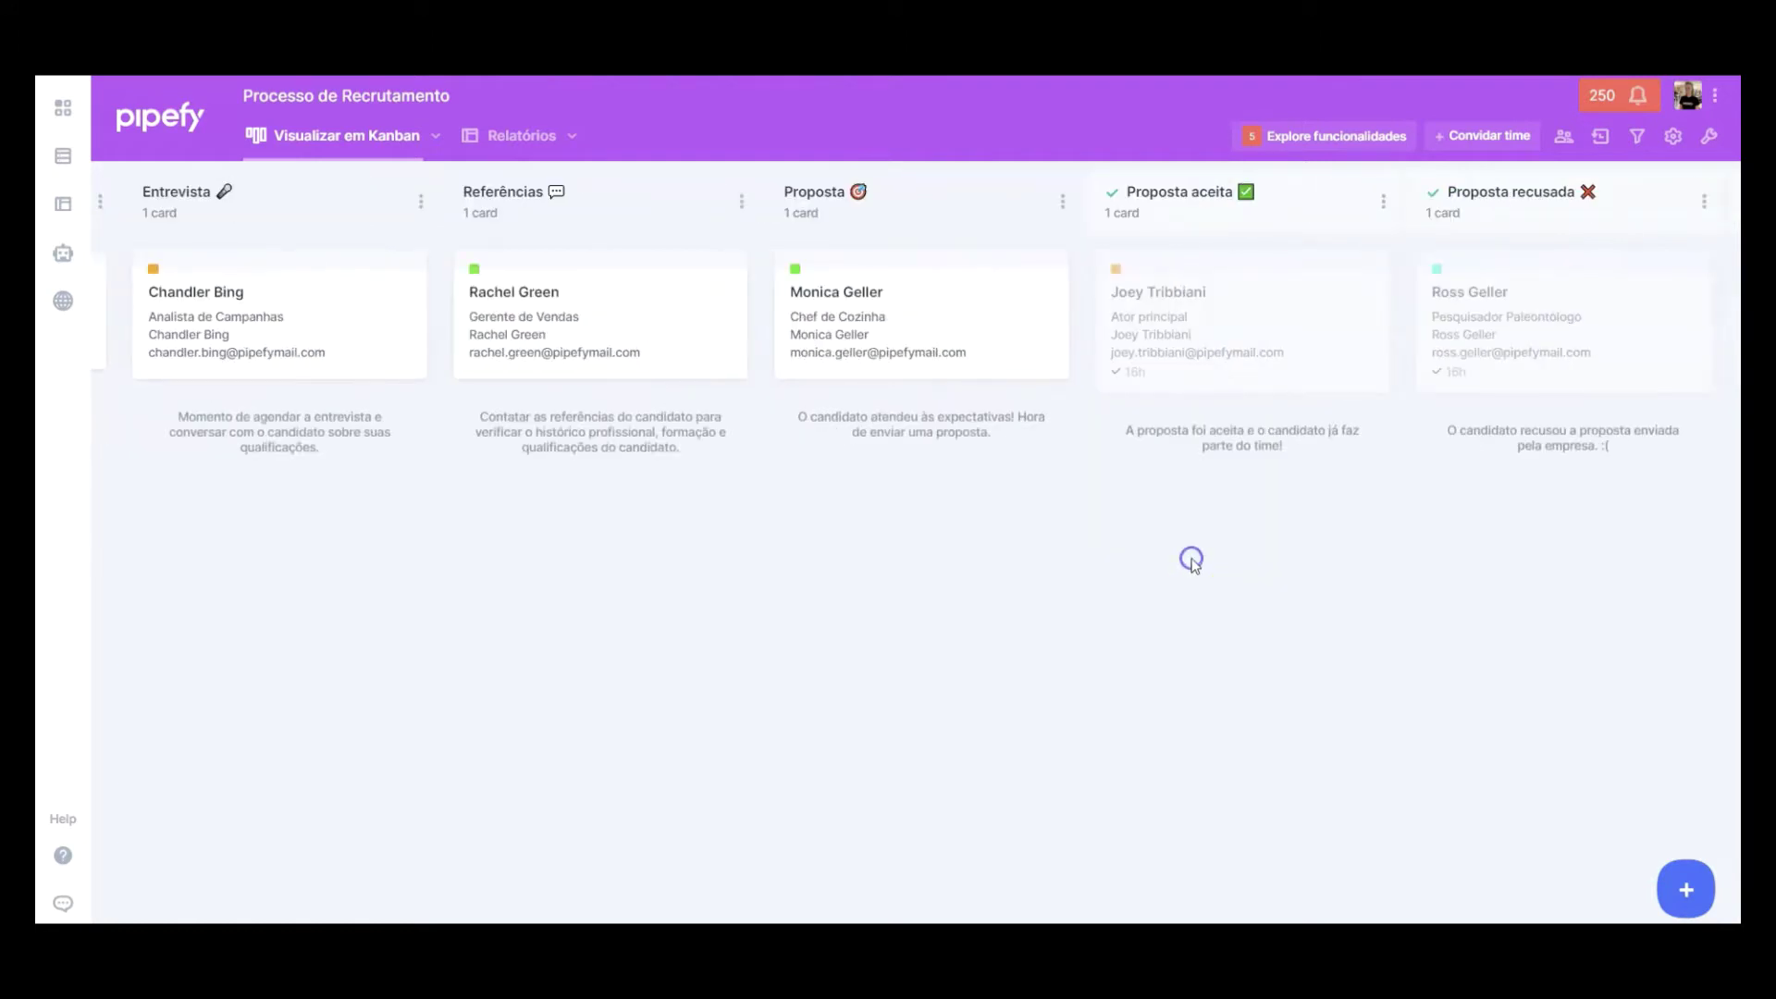
scroll(1195, 566, "left", 2)
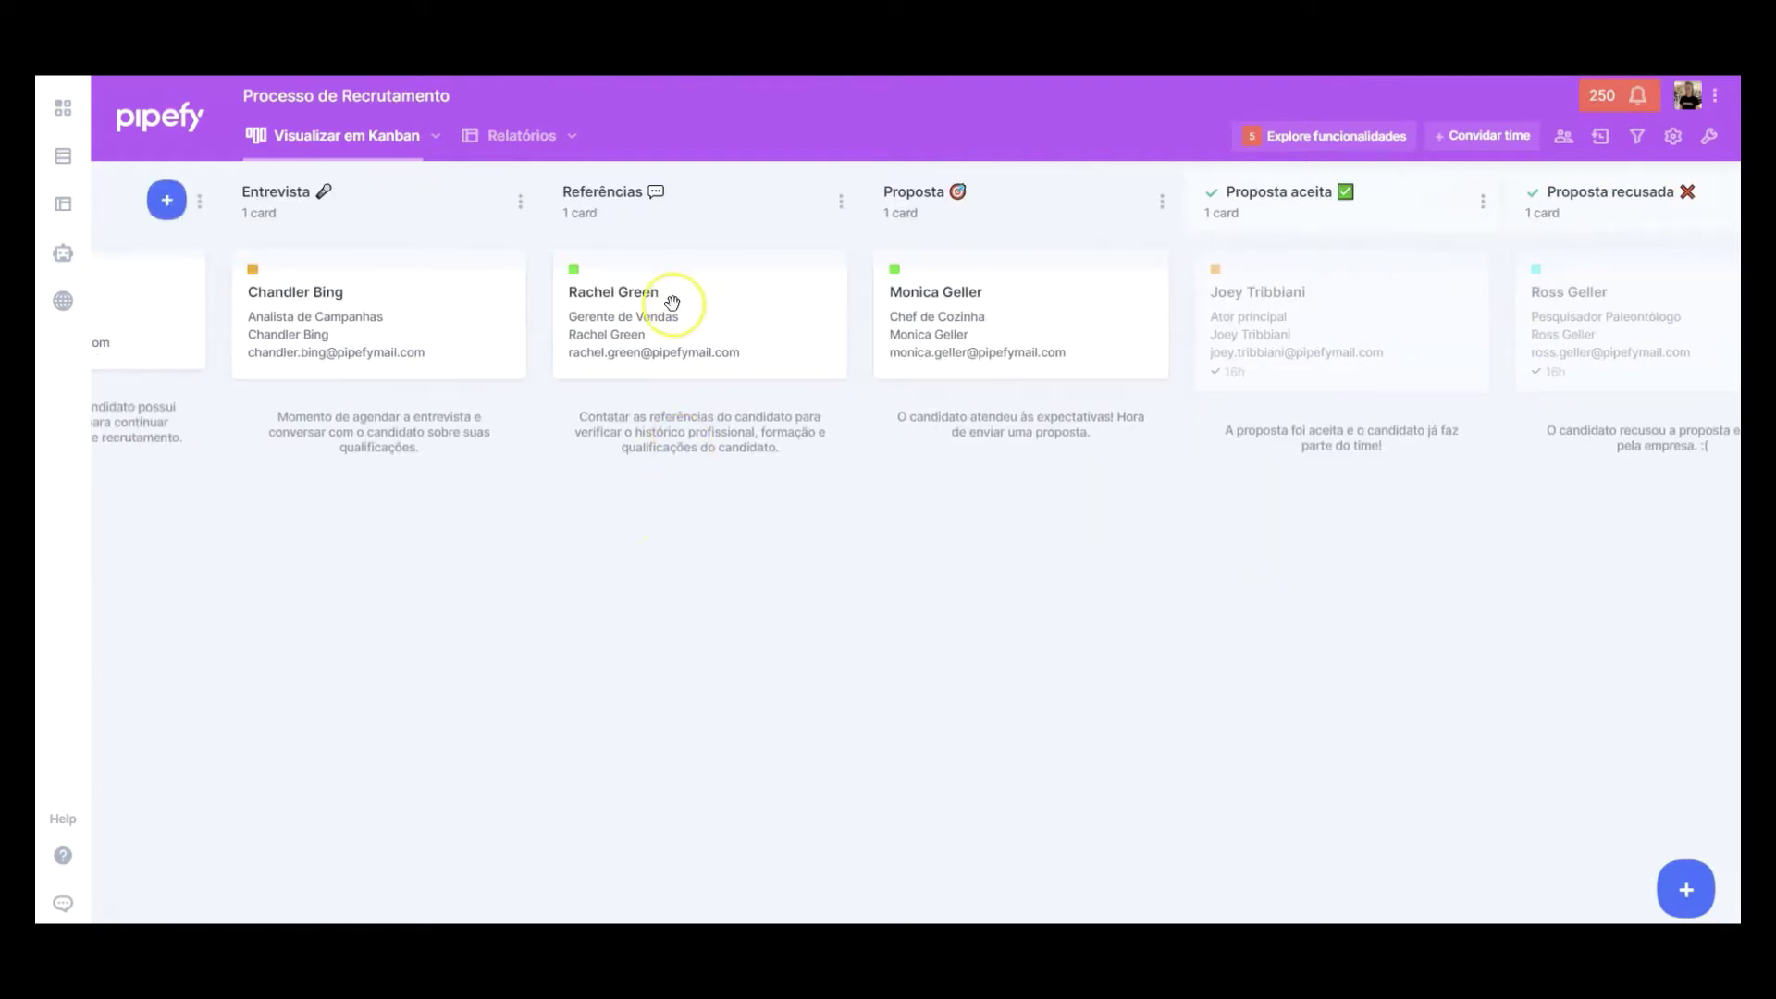
left_click_drag(679, 546, 955, 528)
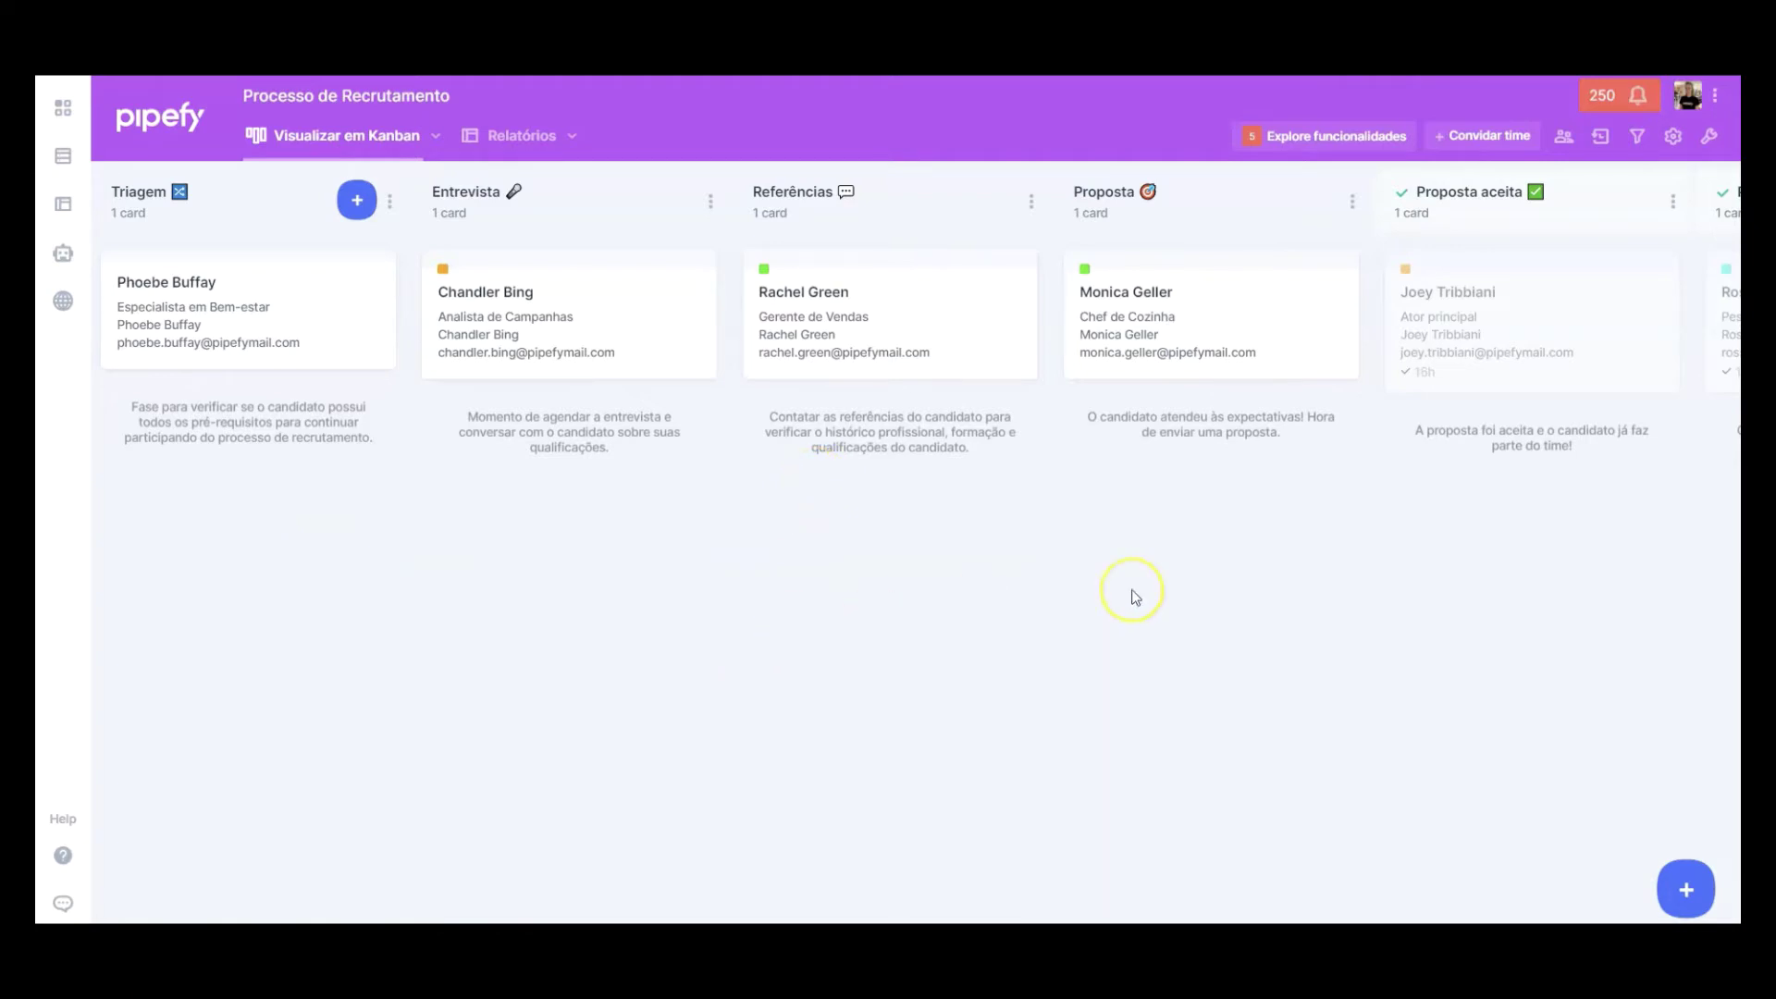
left_click(1685, 872)
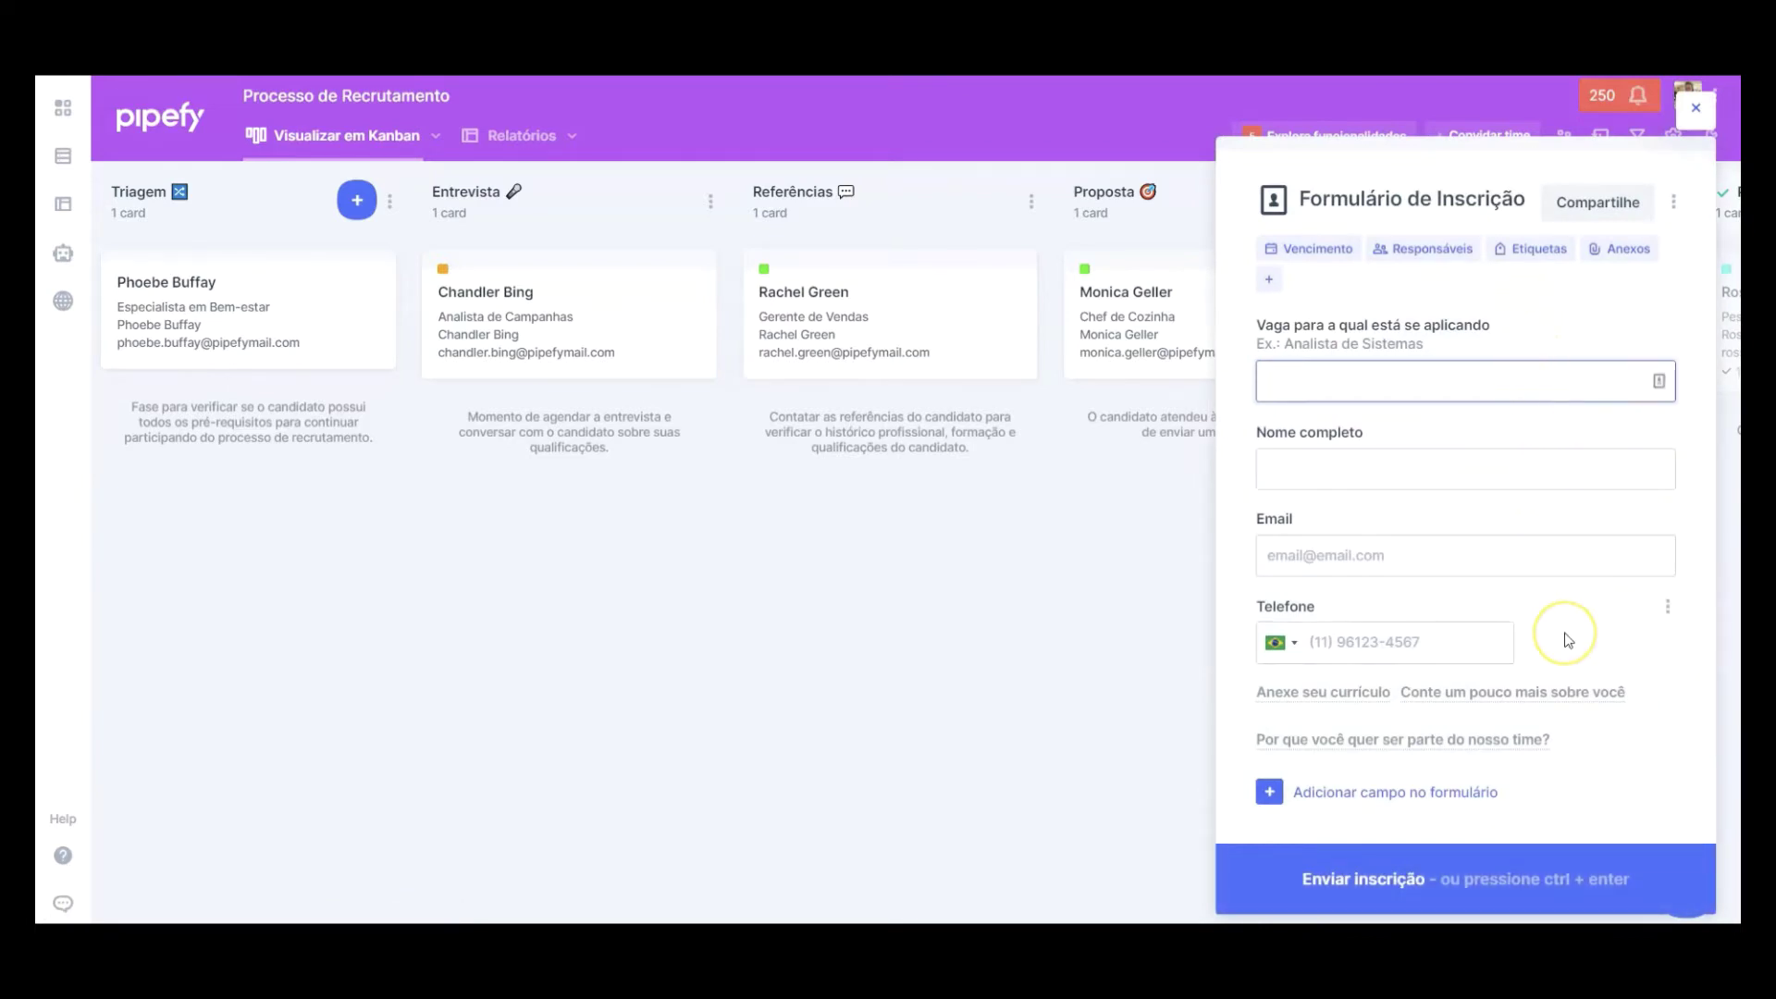
Step: Open the pipe's public form link from the Compartilhe settings in a new browser tab
left_click(1598, 203)
left_click_drag(1023, 490, 531, 491)
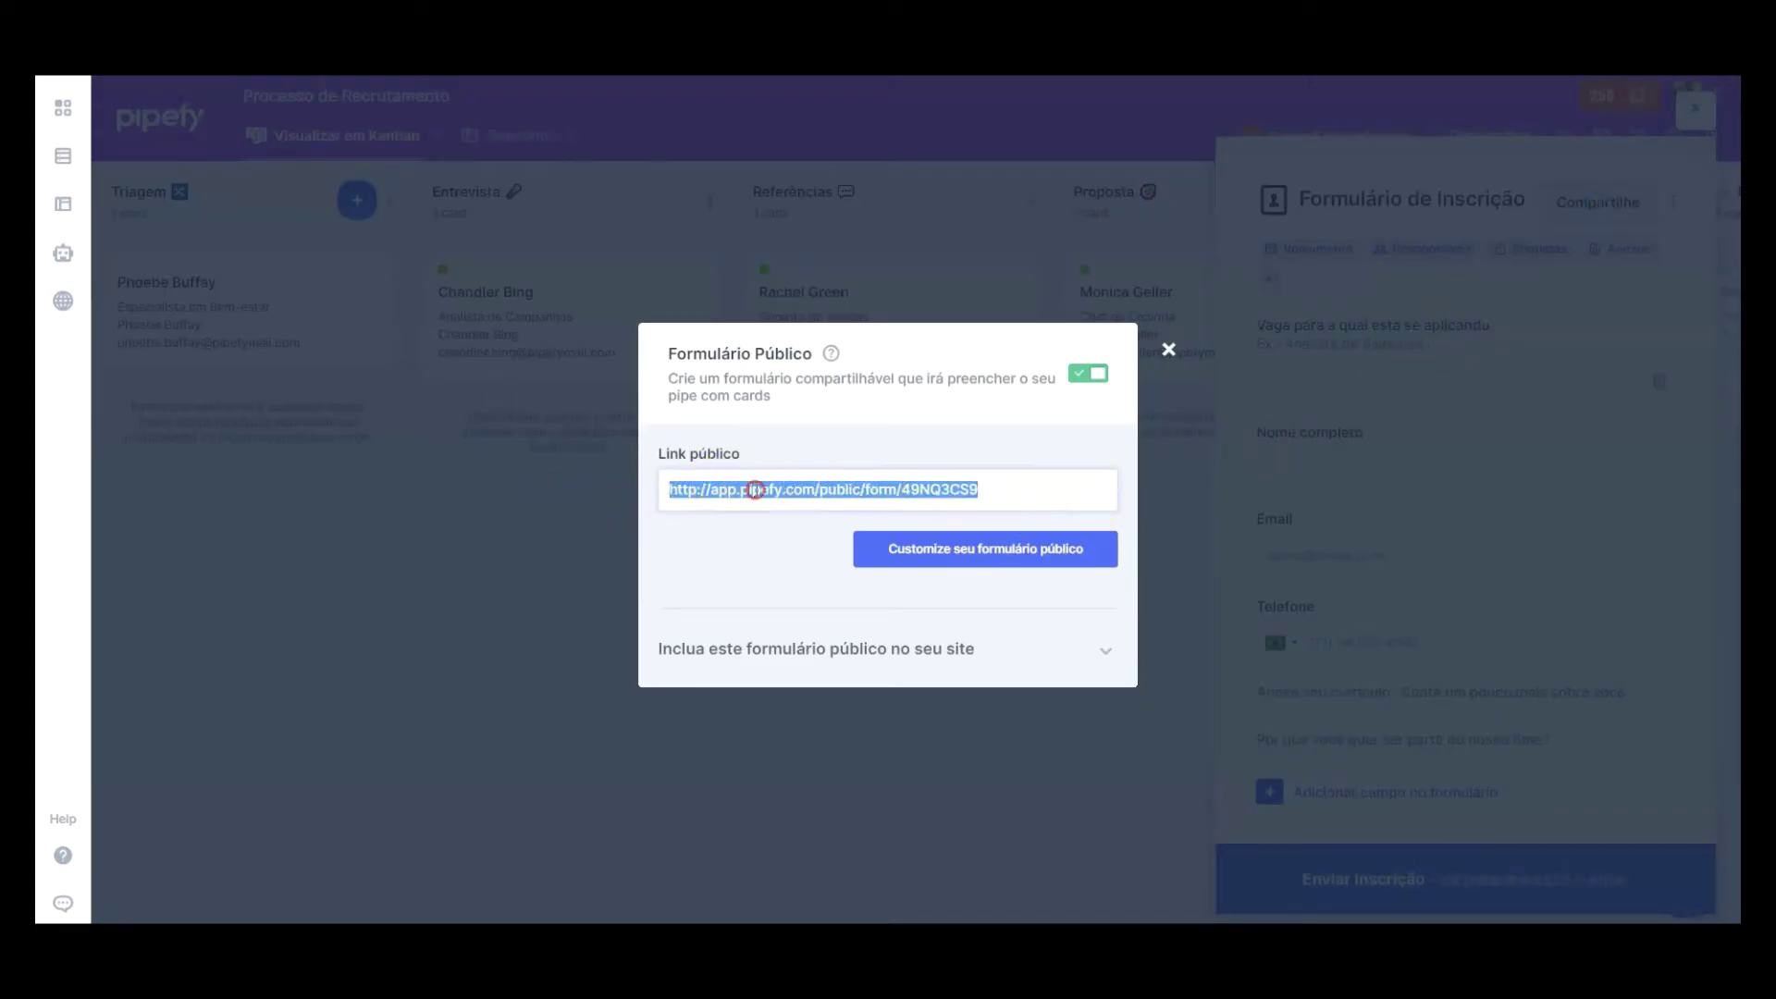
right_click(755, 490)
left_click(866, 543)
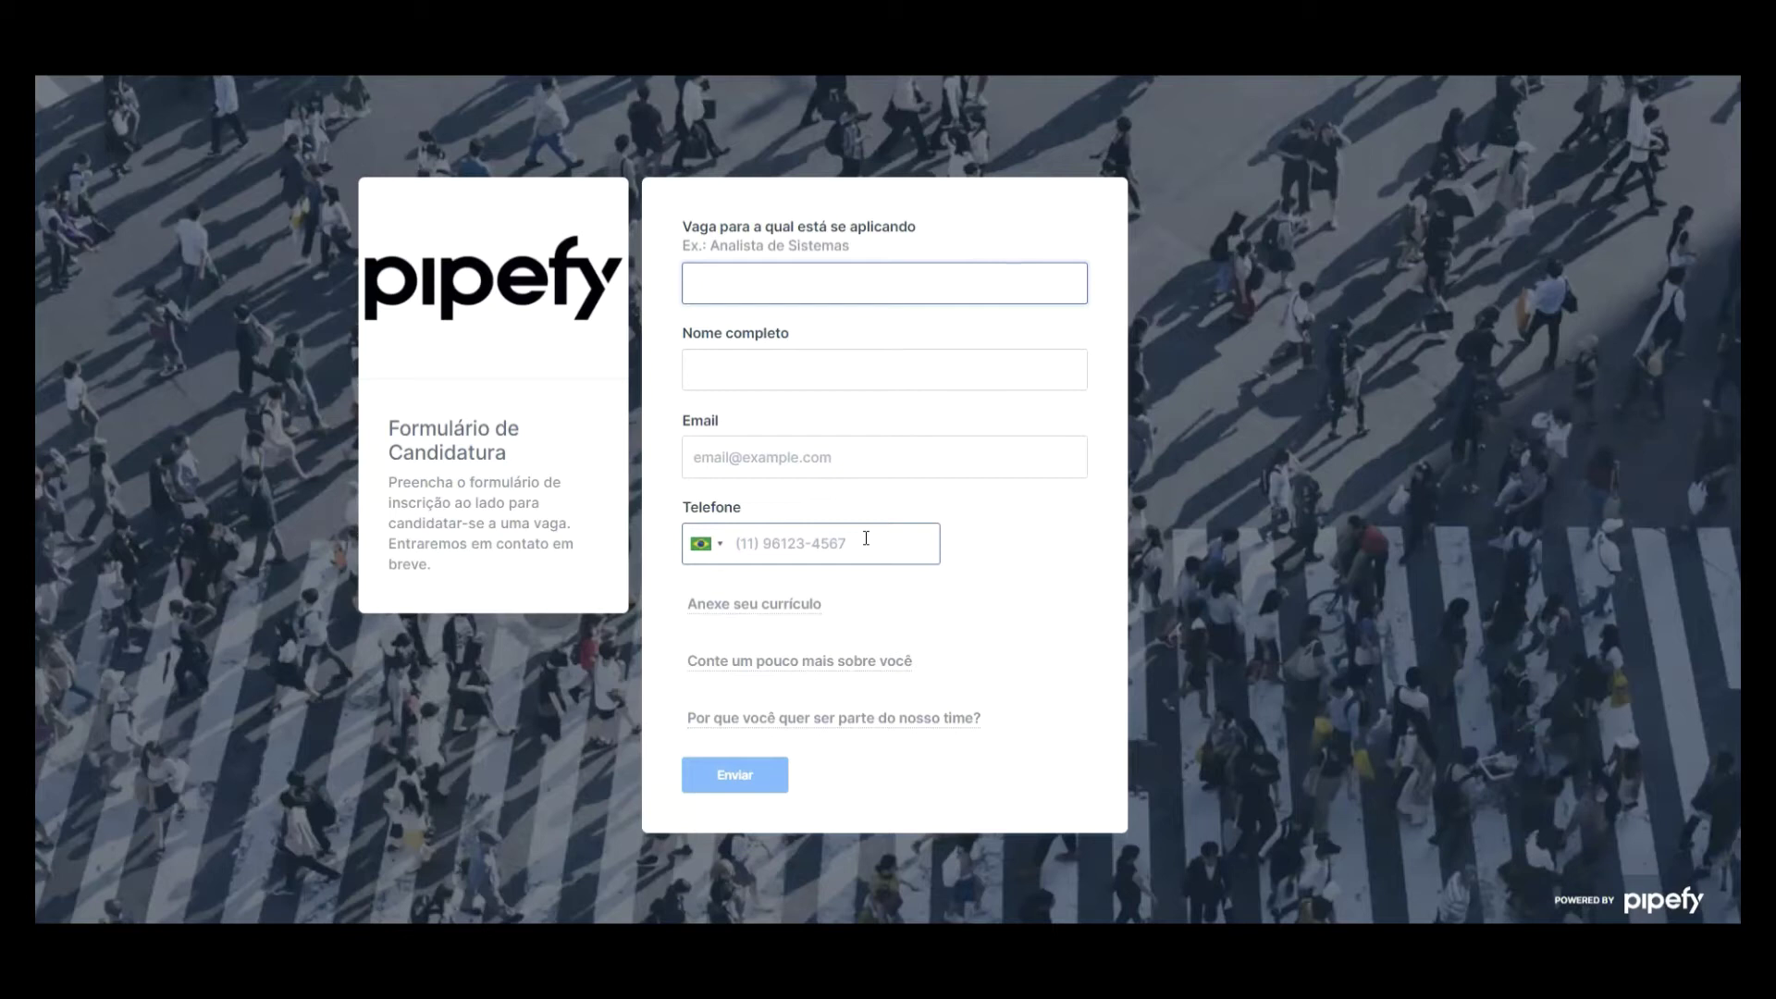
Step: Enter vacancy 'Pesquisador Paleontólogo' and the candidate's full name, e-mail and phone number
left_click(1034, 335)
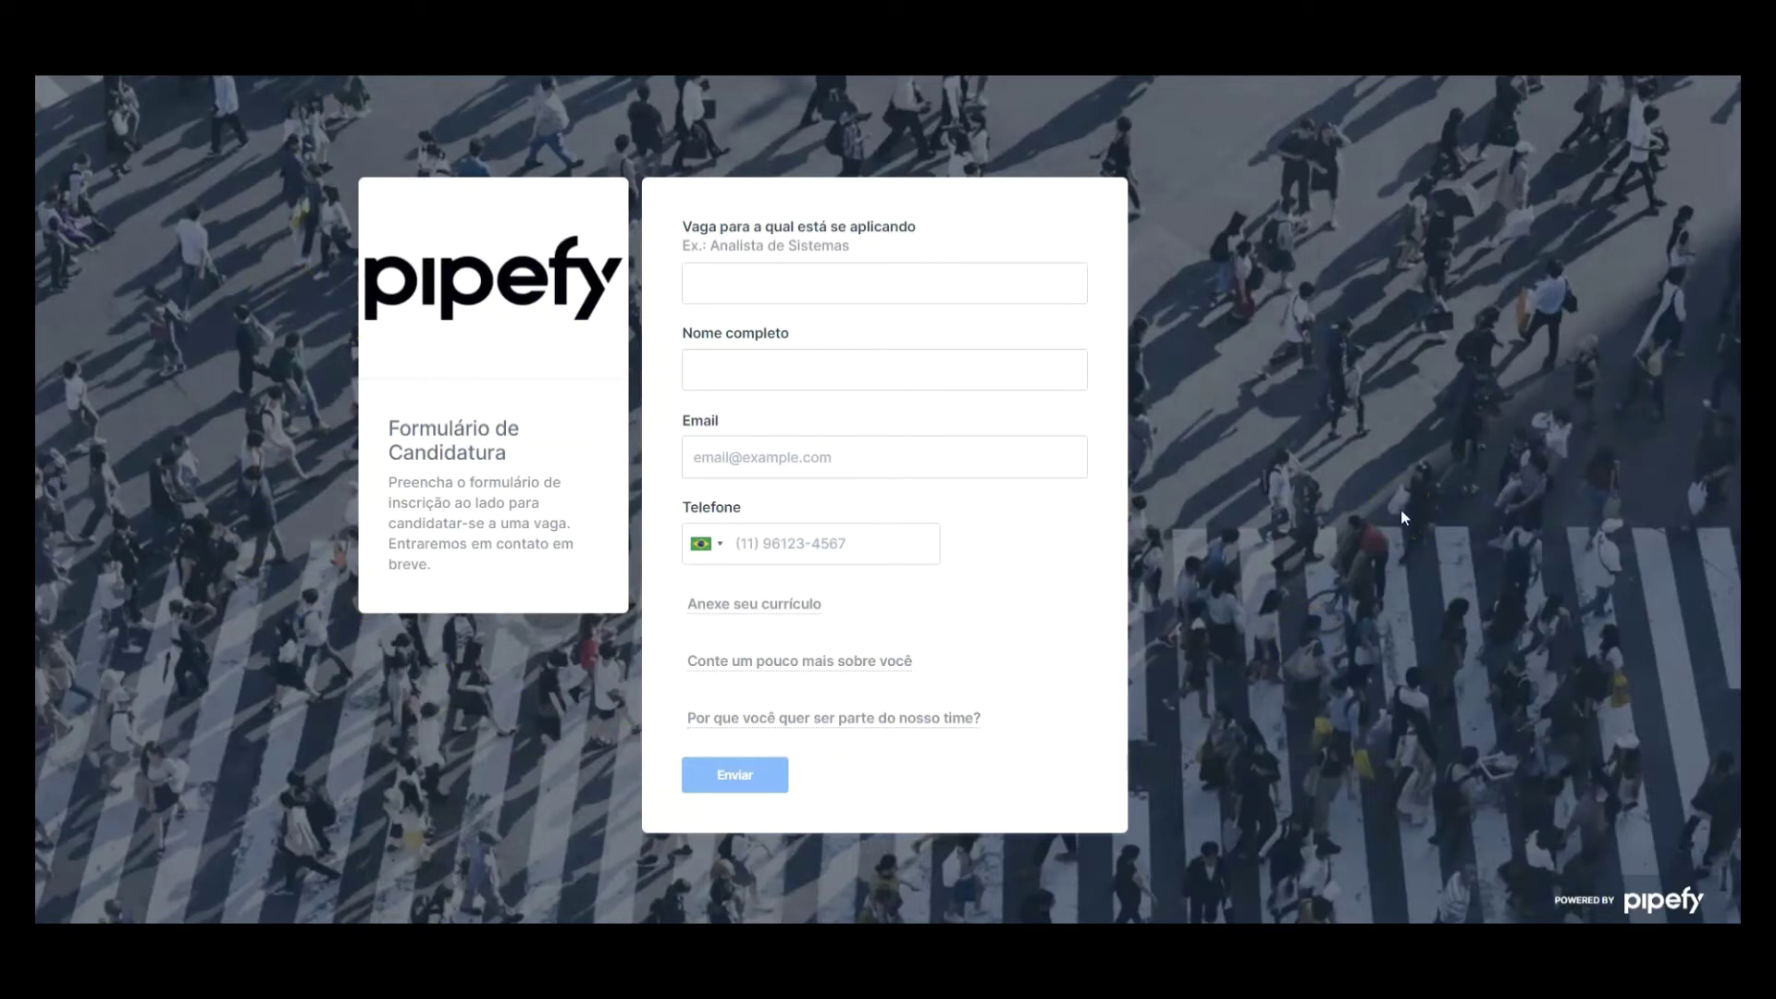
left_click(872, 274)
type("Pesquisador Paleontólogo")
key("Tab")
type("Ross Geller")
key("Tab")
key("Tab")
type("5555555555")
Step: Attach CV.pdf, answer the experience and team-fit questions, and submit the application
left_click(803, 603)
left_click(819, 621)
left_click(413, 174)
left_click(1101, 843)
left_click(865, 695)
type("Pesquisador de fósseis de dinossauros para o museu nacional com mais de 8 anos de experiência. Professor e palestrante para a universidade Federal")
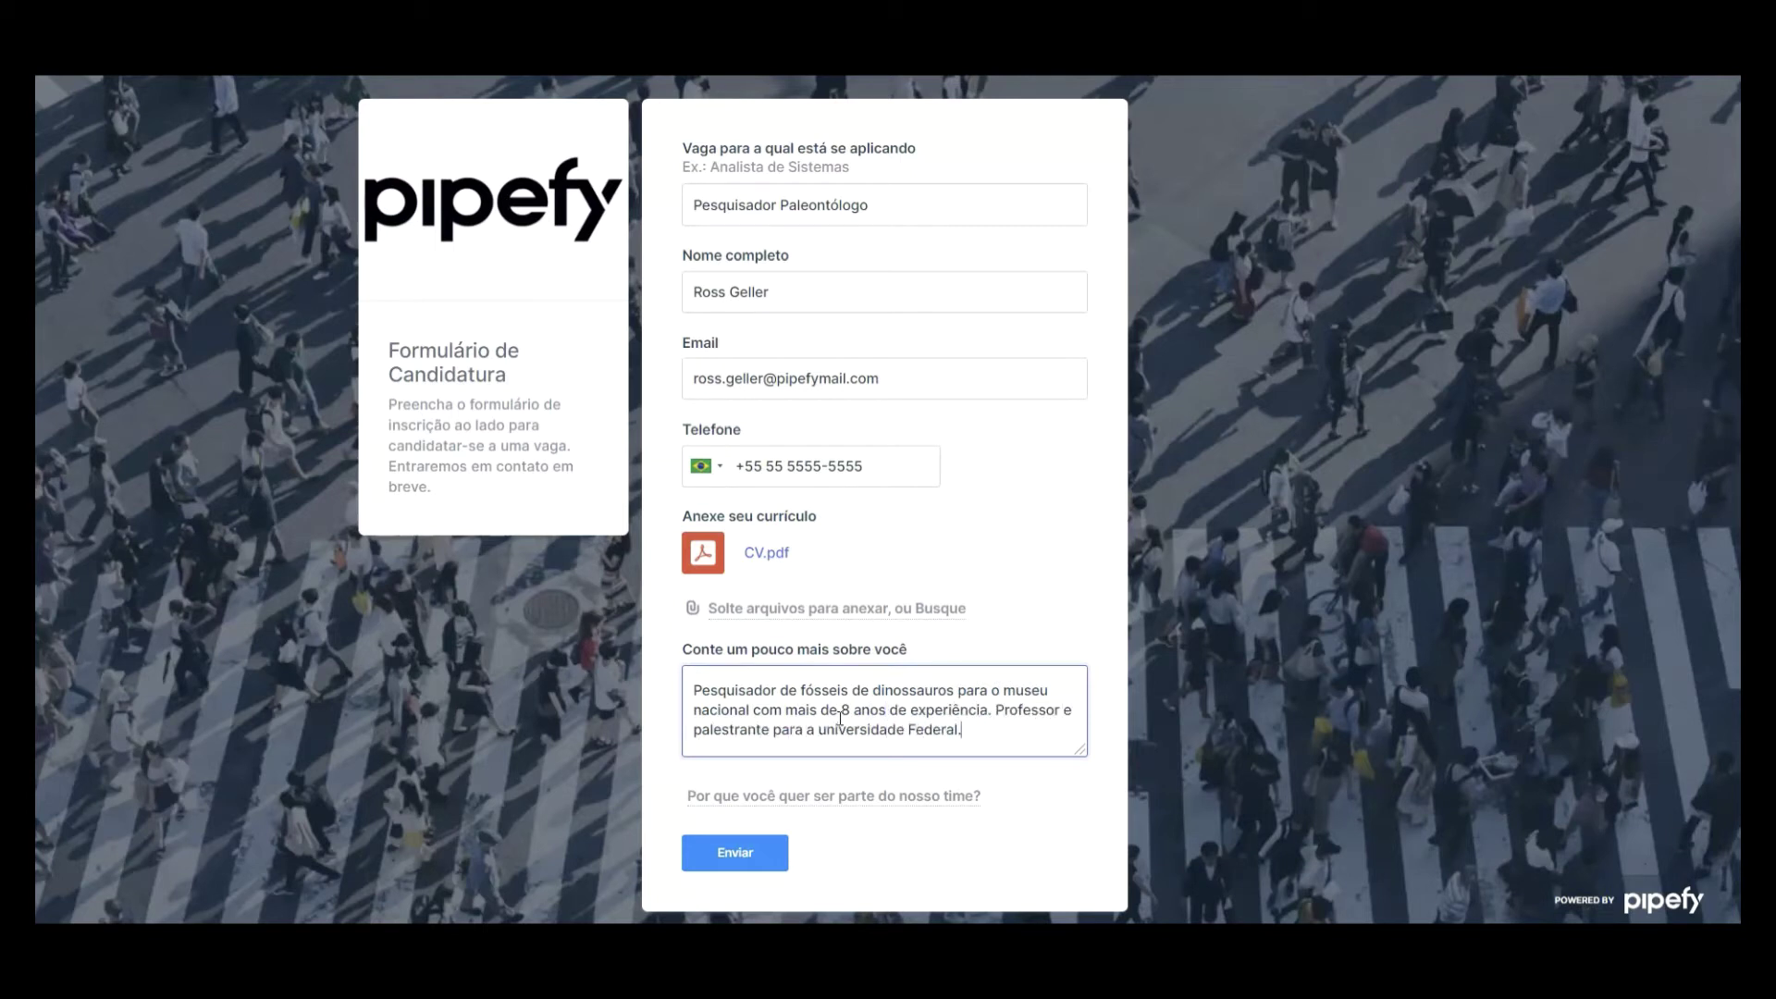
type(".")
left_click(819, 795)
type("Acredito que tenha um bom fit cultural com a Empresa.")
scroll(813, 832, "down", 1)
left_click(699, 869)
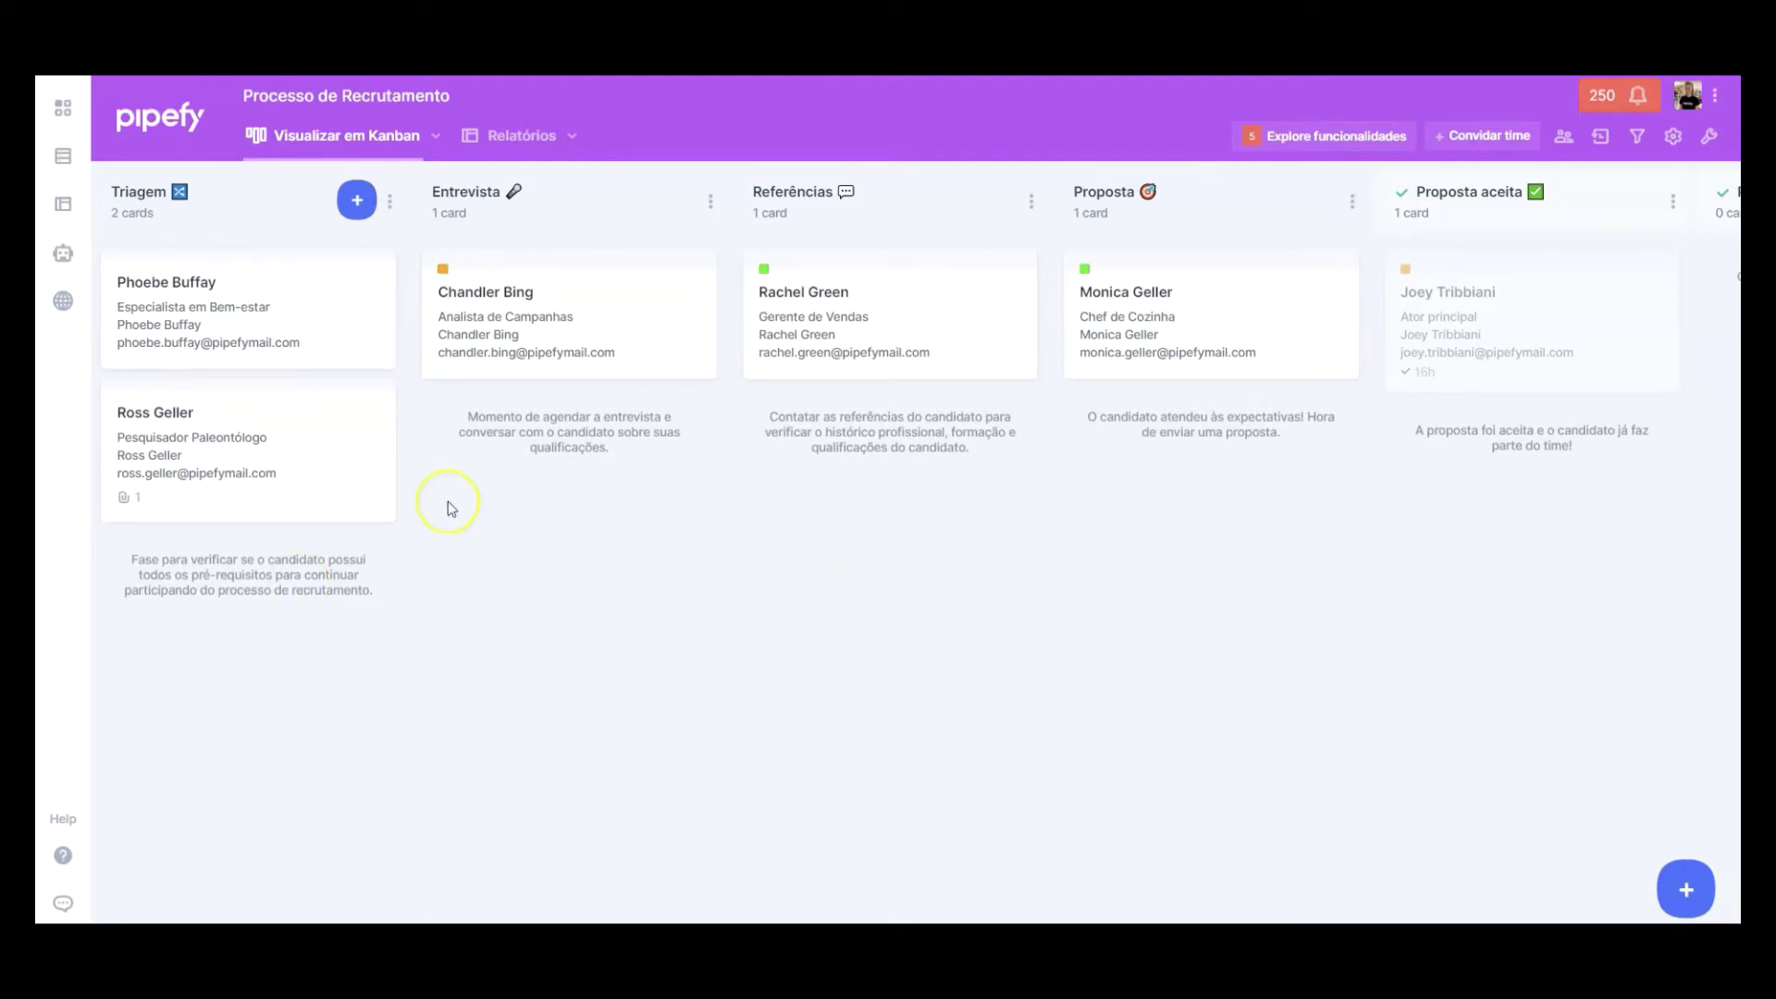
Step: In the new card, tick Nível de educação, Área de graduação and Background prerequisites, answering Sim
left_click(276, 414)
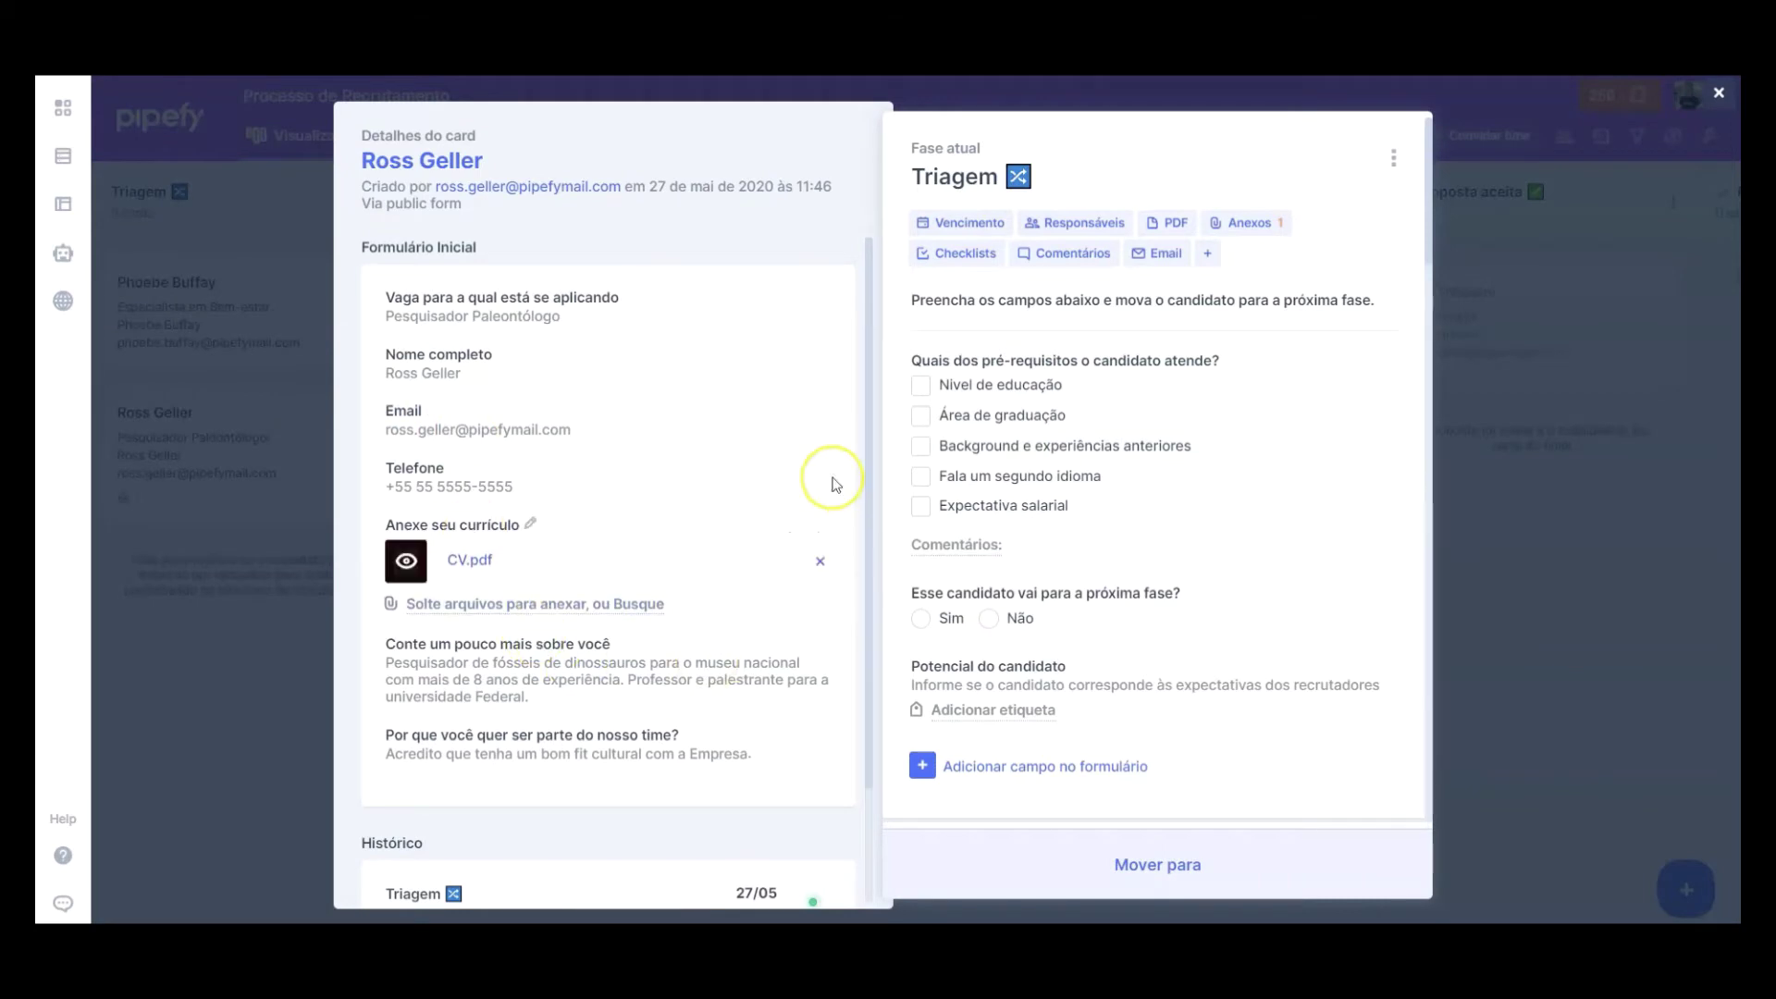
left_click_drag(516, 247, 356, 248)
left_click(569, 248)
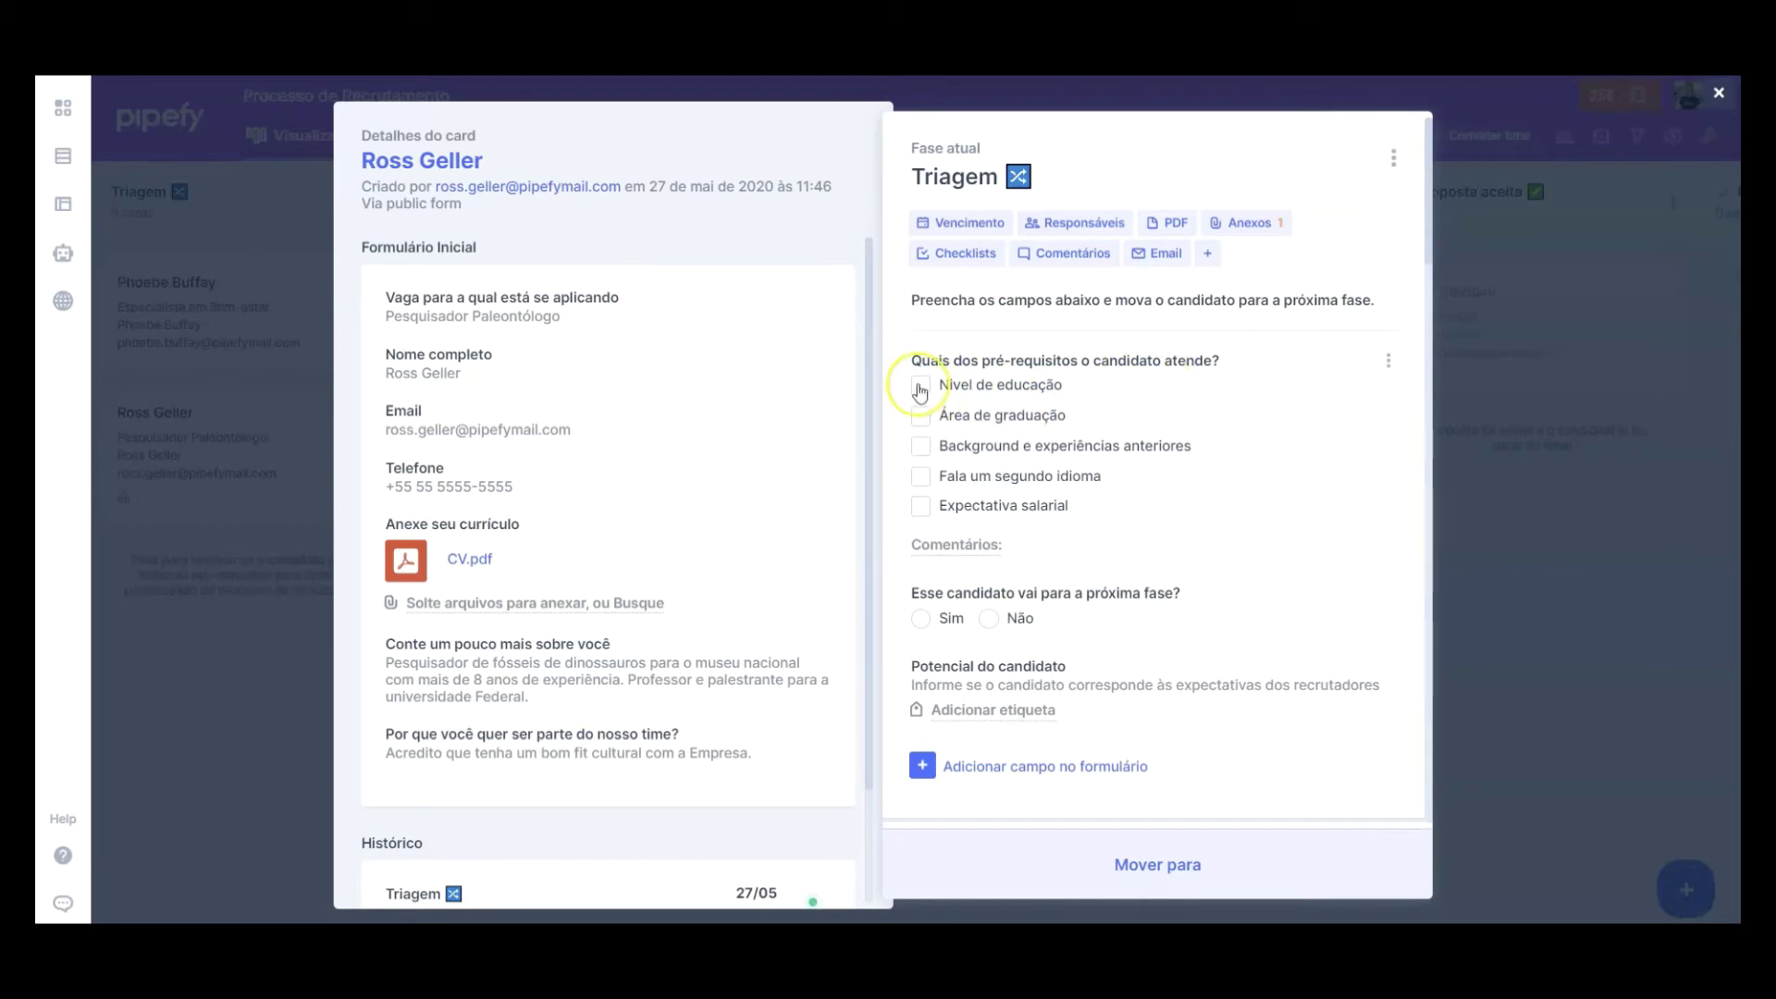
left_click(984, 382)
left_click(986, 418)
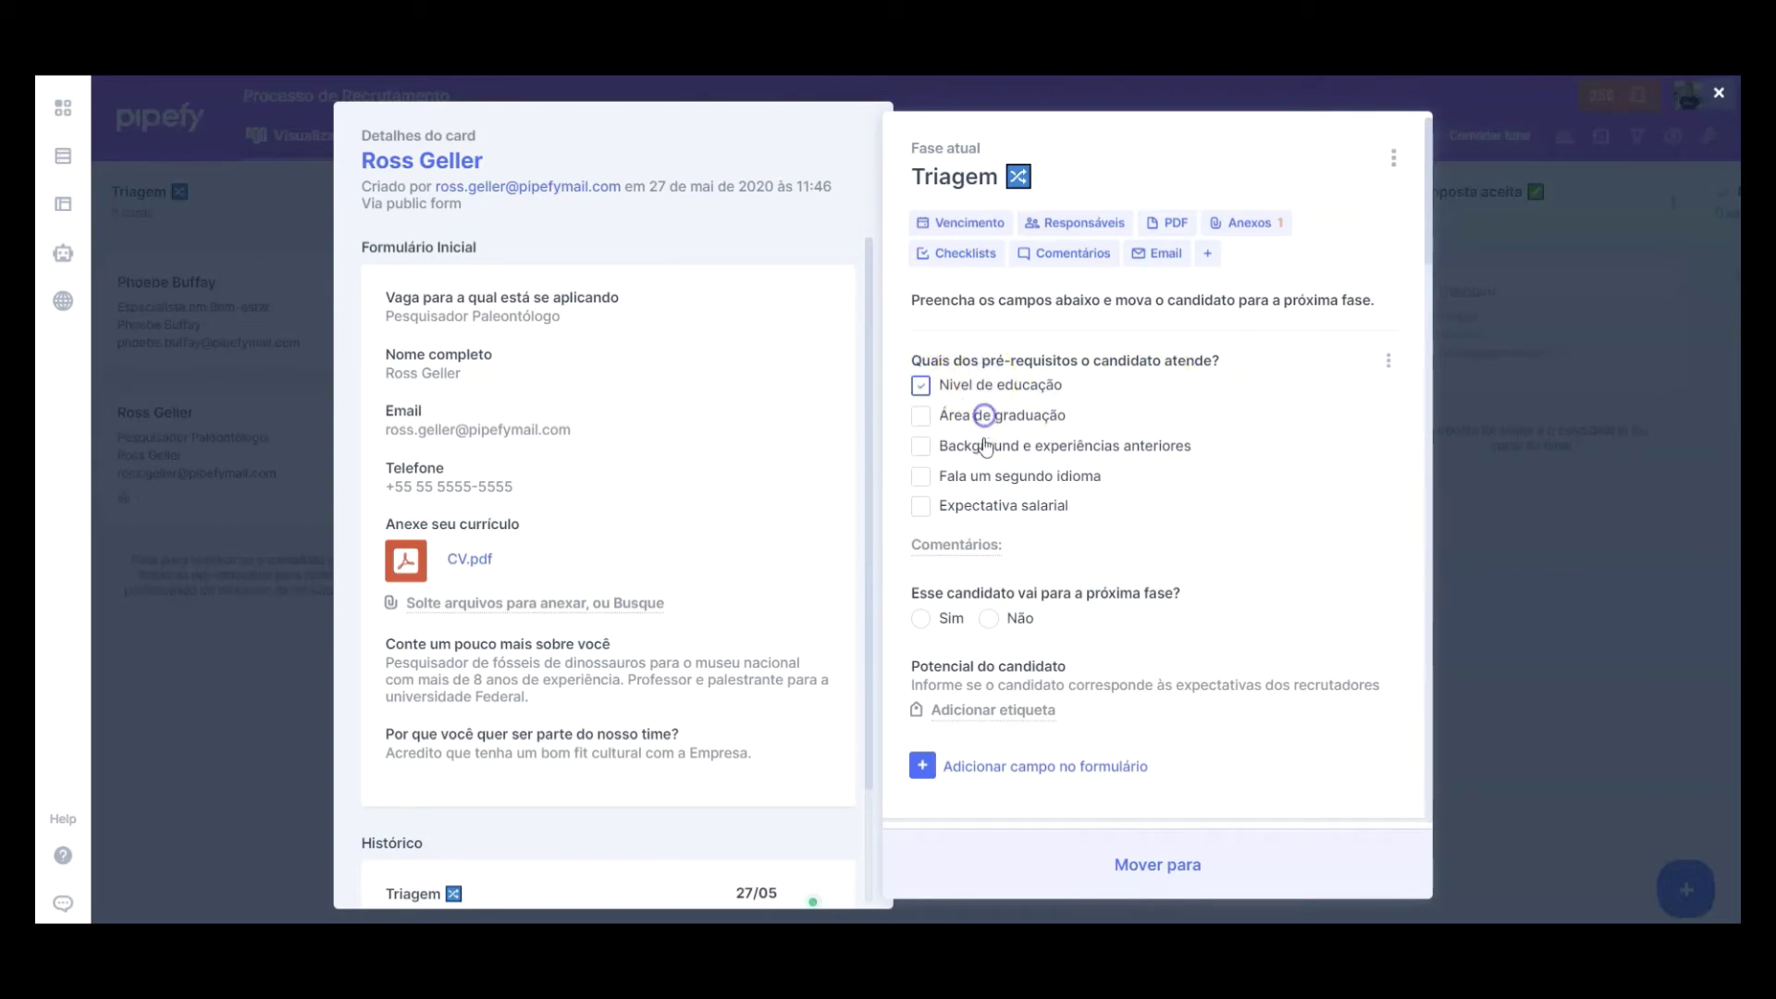
left_click(985, 448)
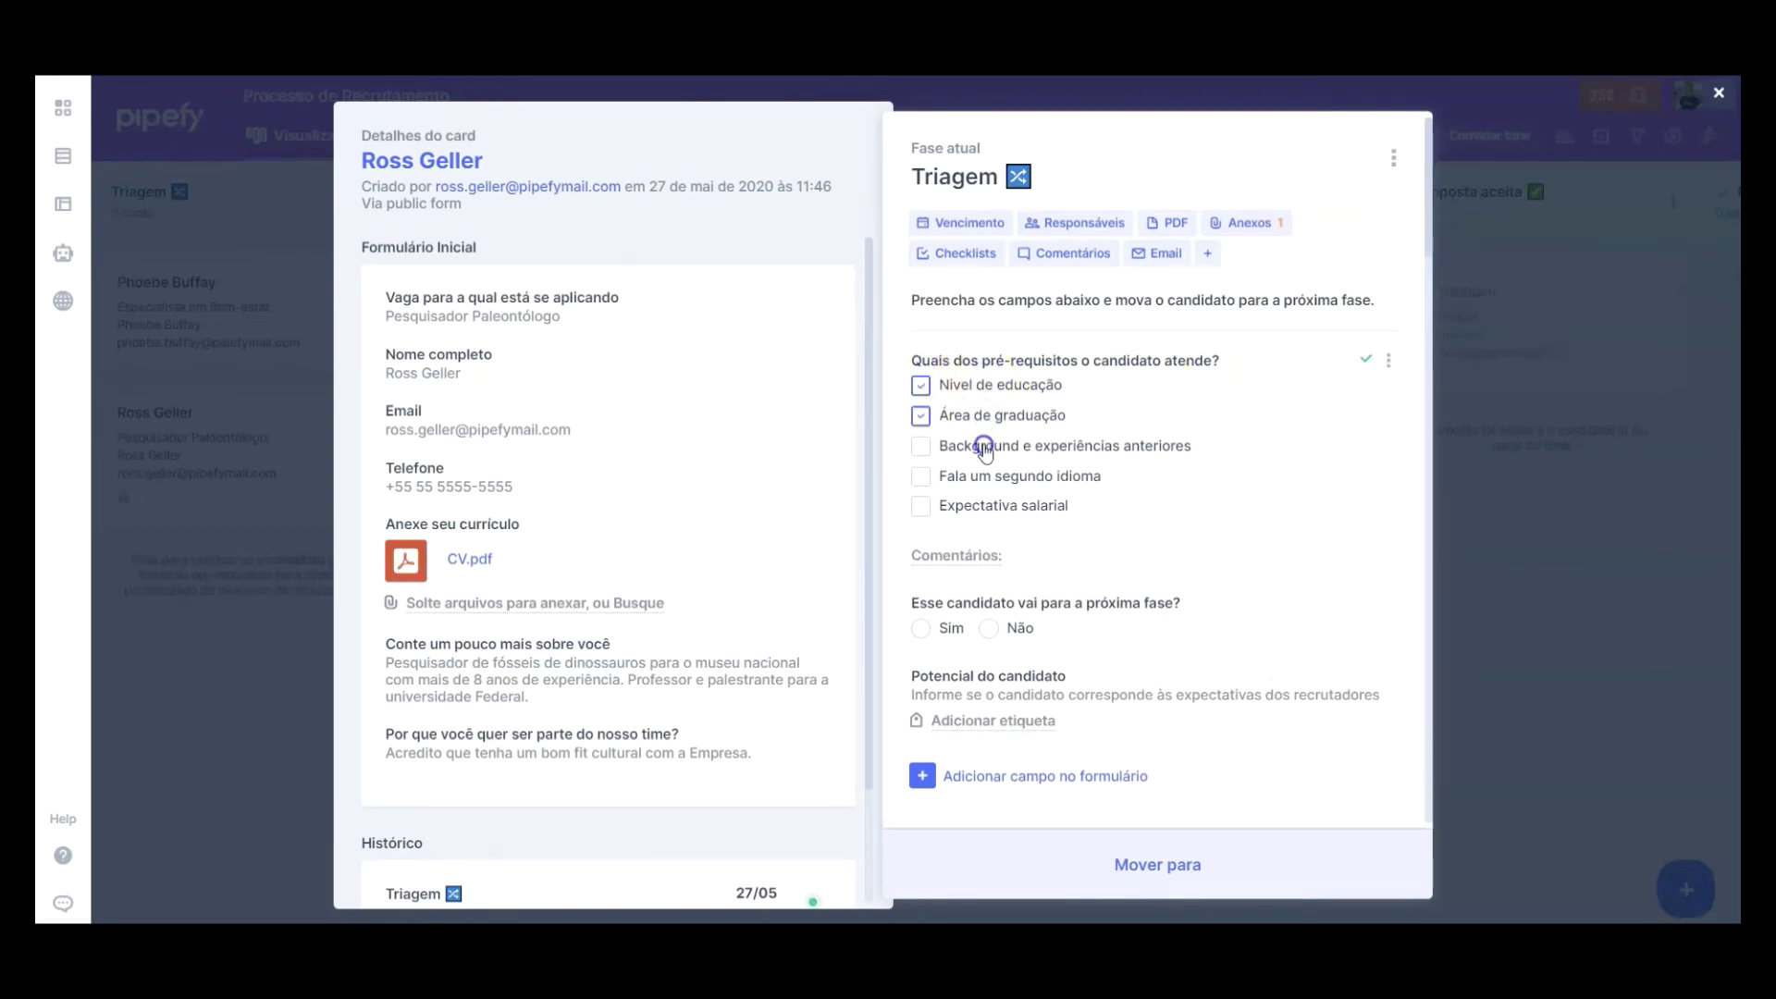
left_click(979, 555)
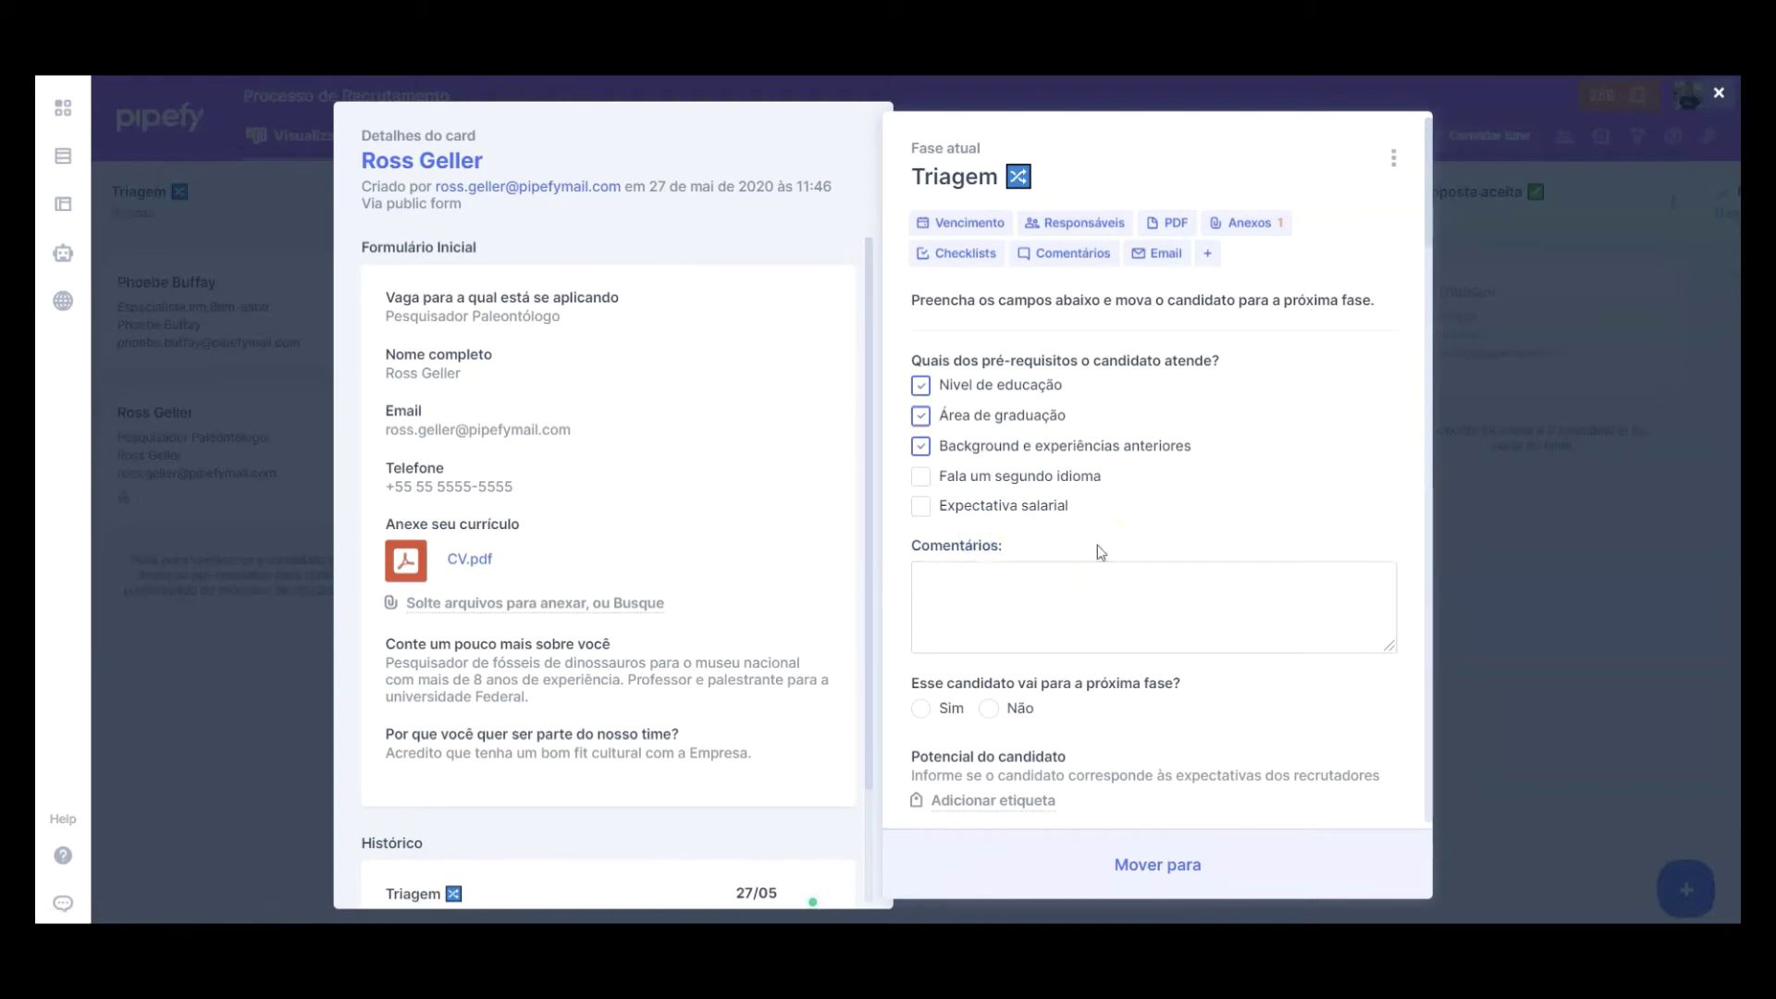
scroll(1099, 553, "down", 2)
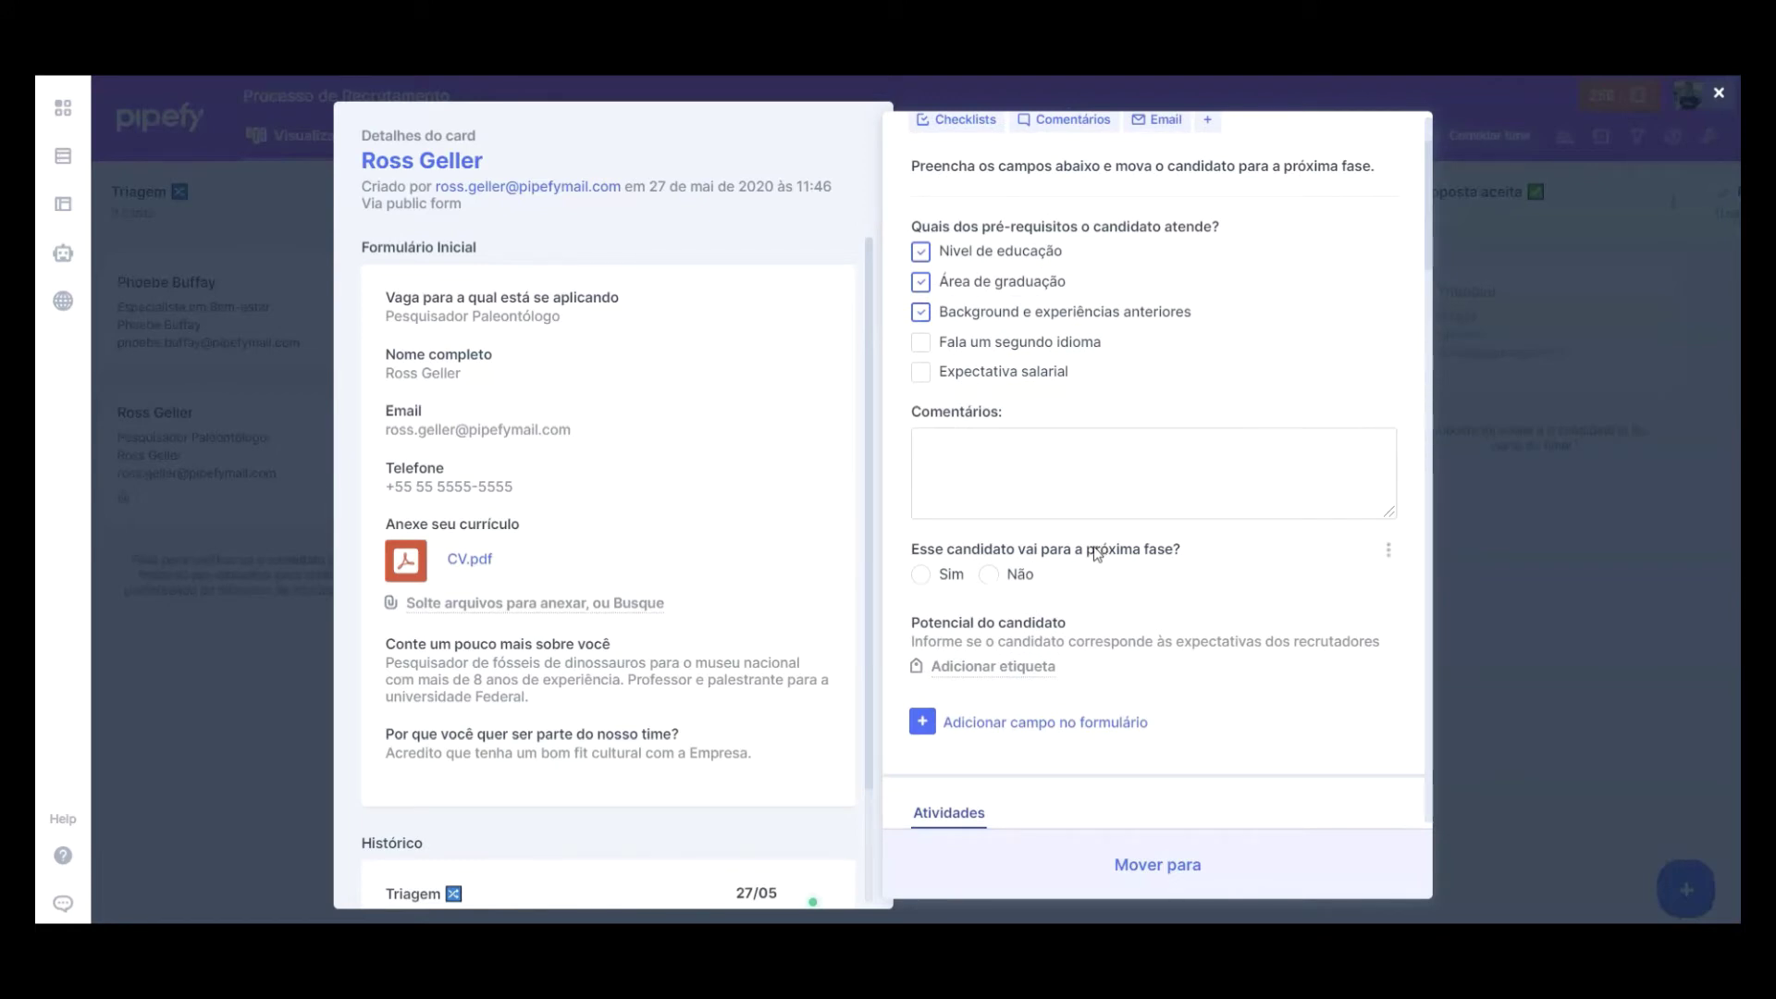
left_click(943, 574)
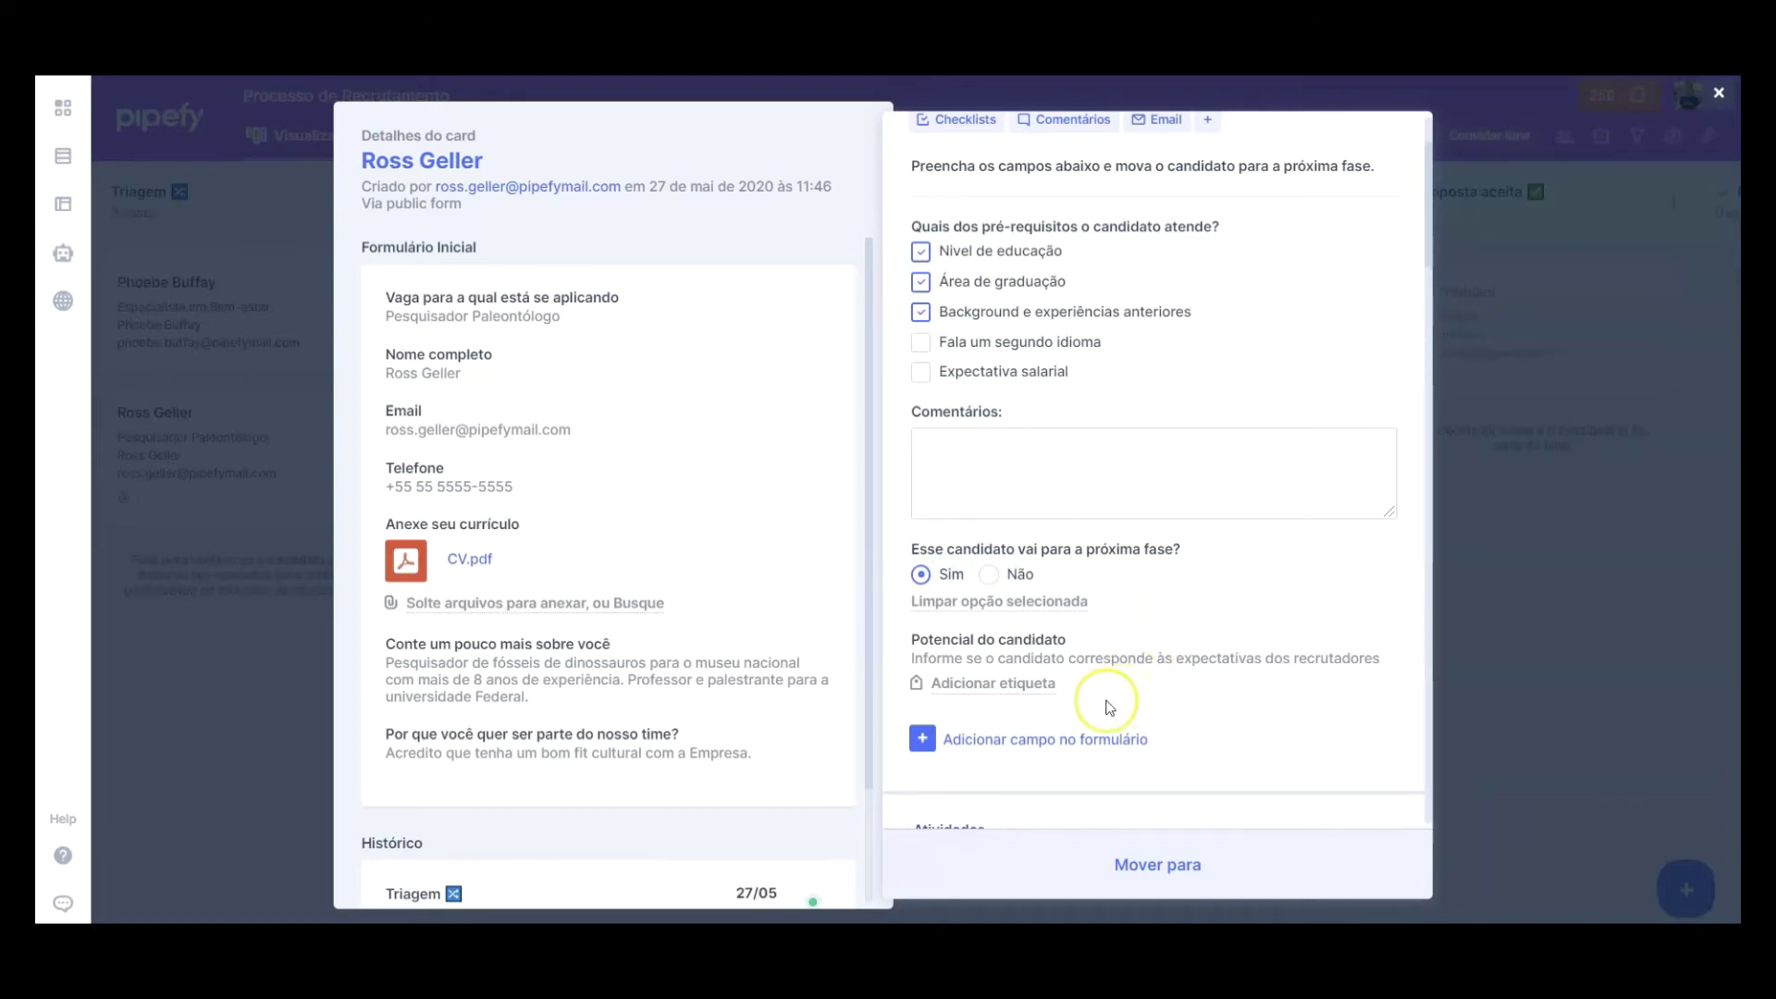
Step: Tag the candidate 'Grande potencial de contratação' and close the card
left_click(984, 686)
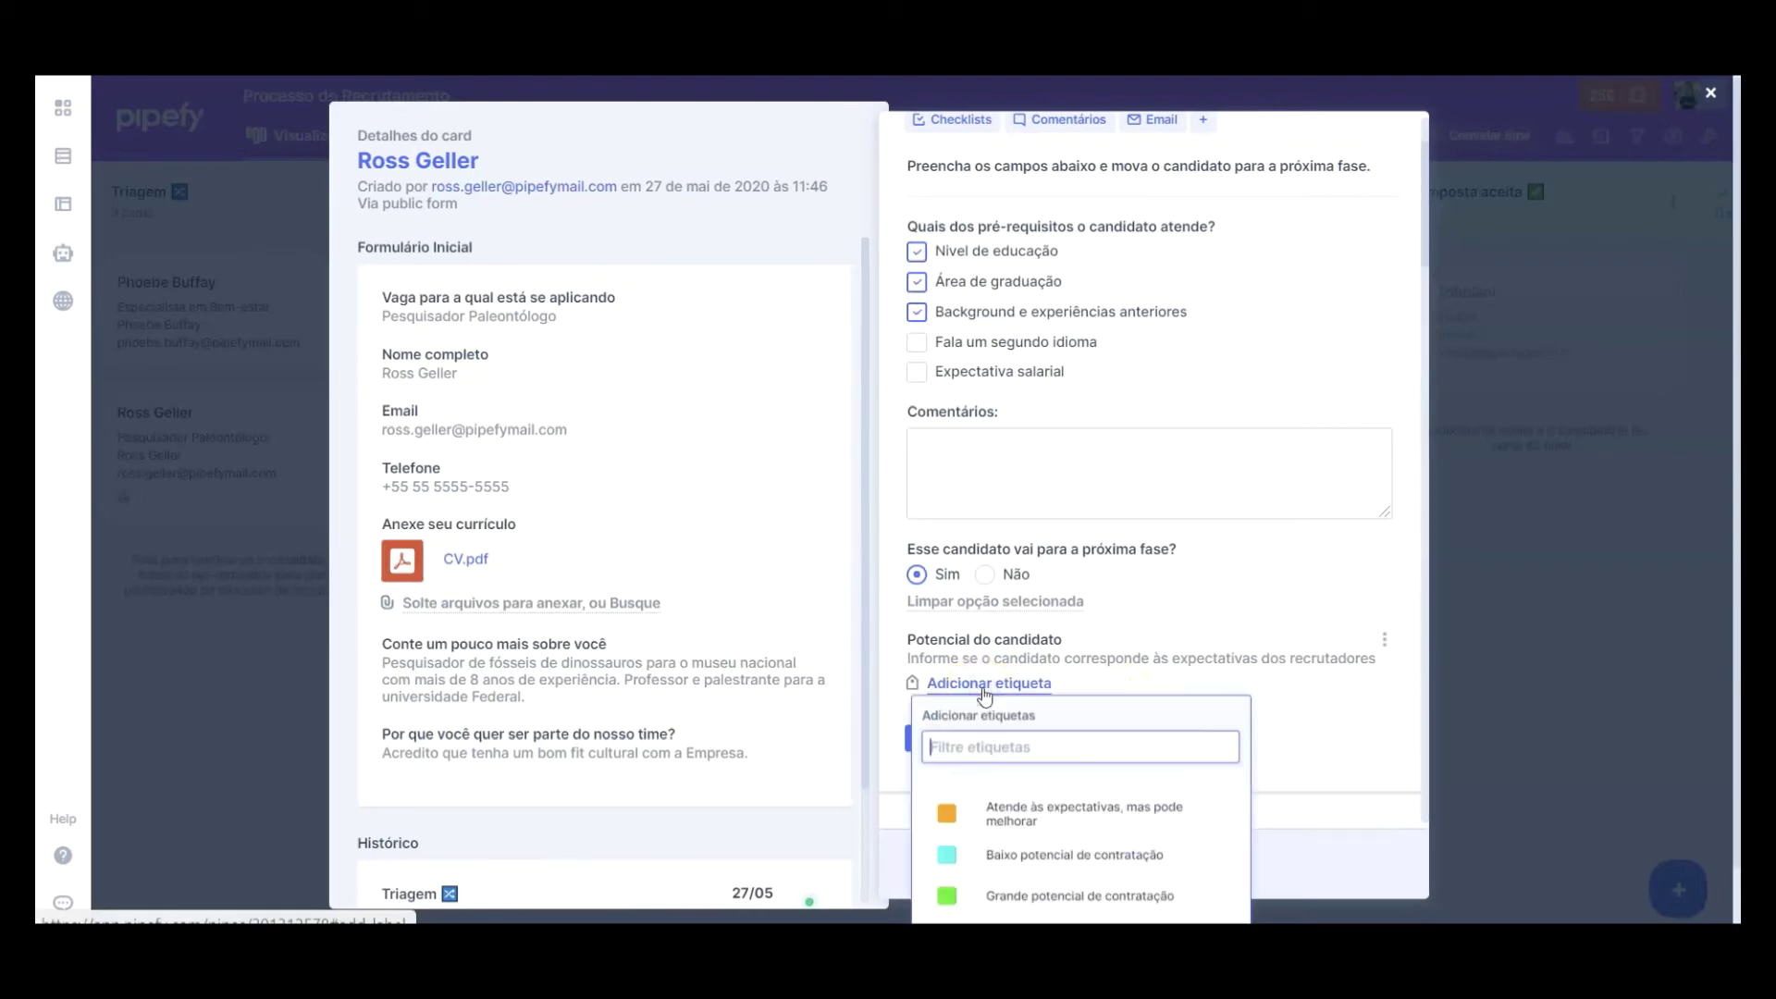
scroll(983, 694, "down", 2)
left_click(1062, 761)
left_click(1340, 630)
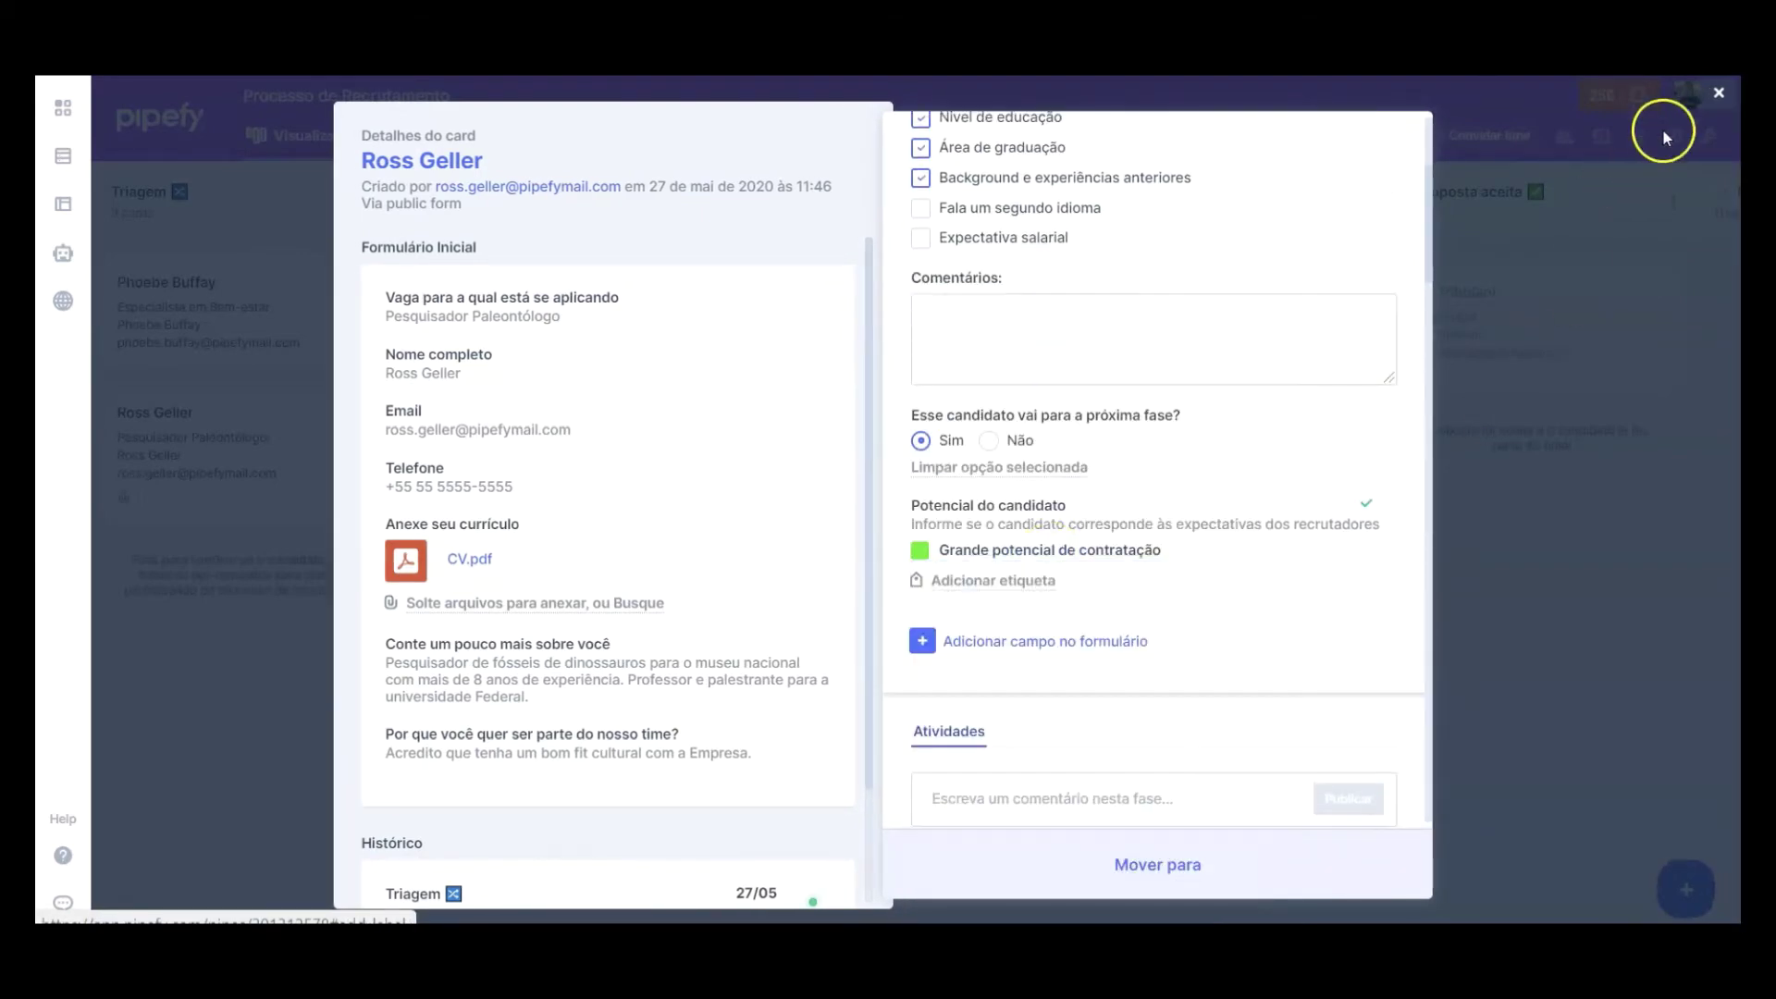
left_click(284, 650)
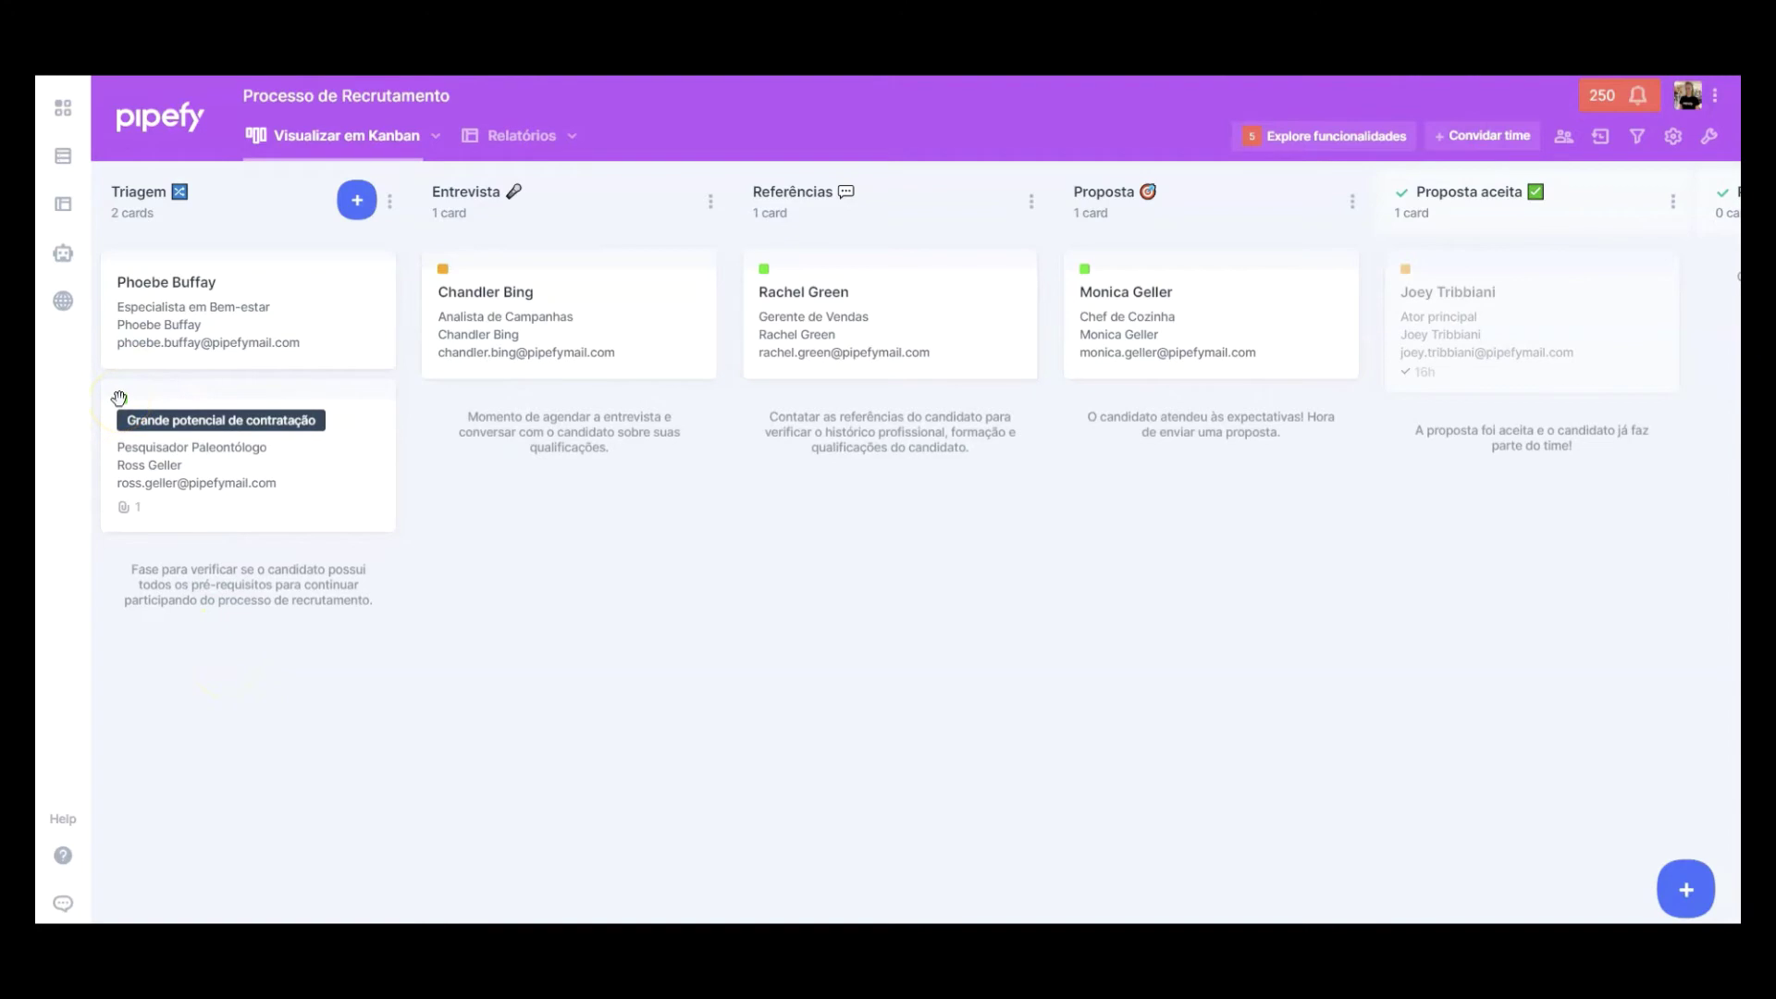
Step: Move the card to Entrevista and assign a member as the interviewer
left_click_drag(218, 413, 540, 407)
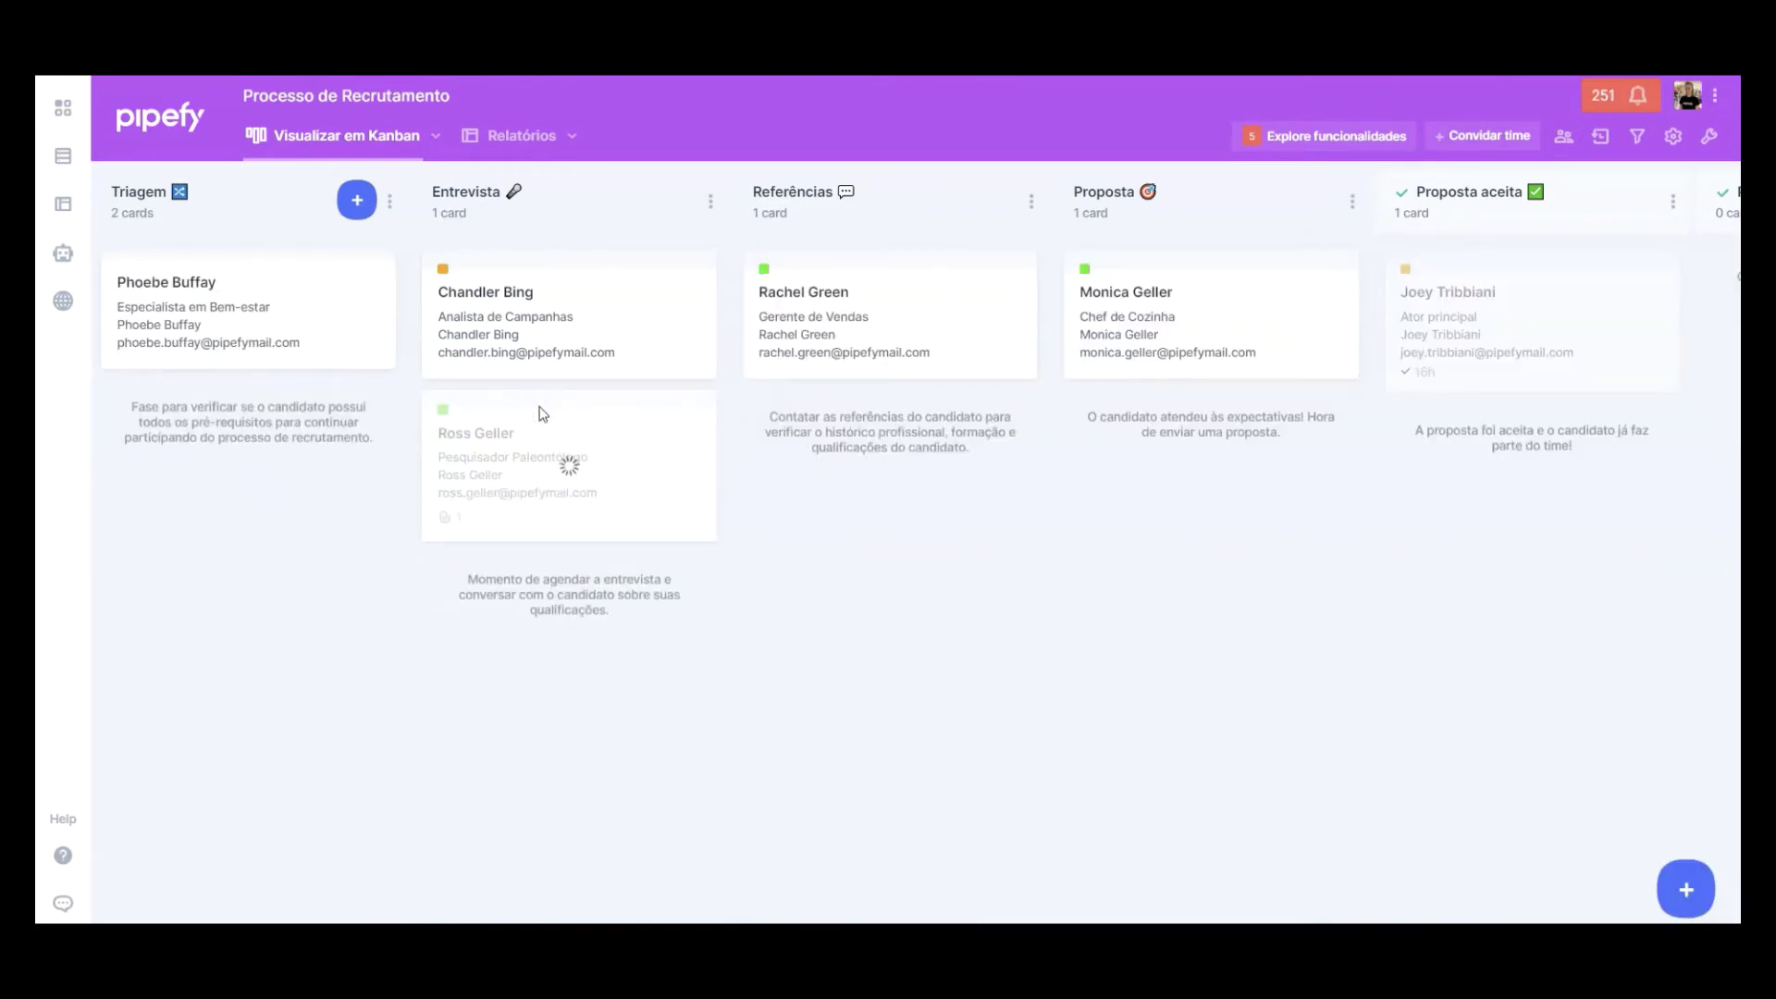
left_click(546, 430)
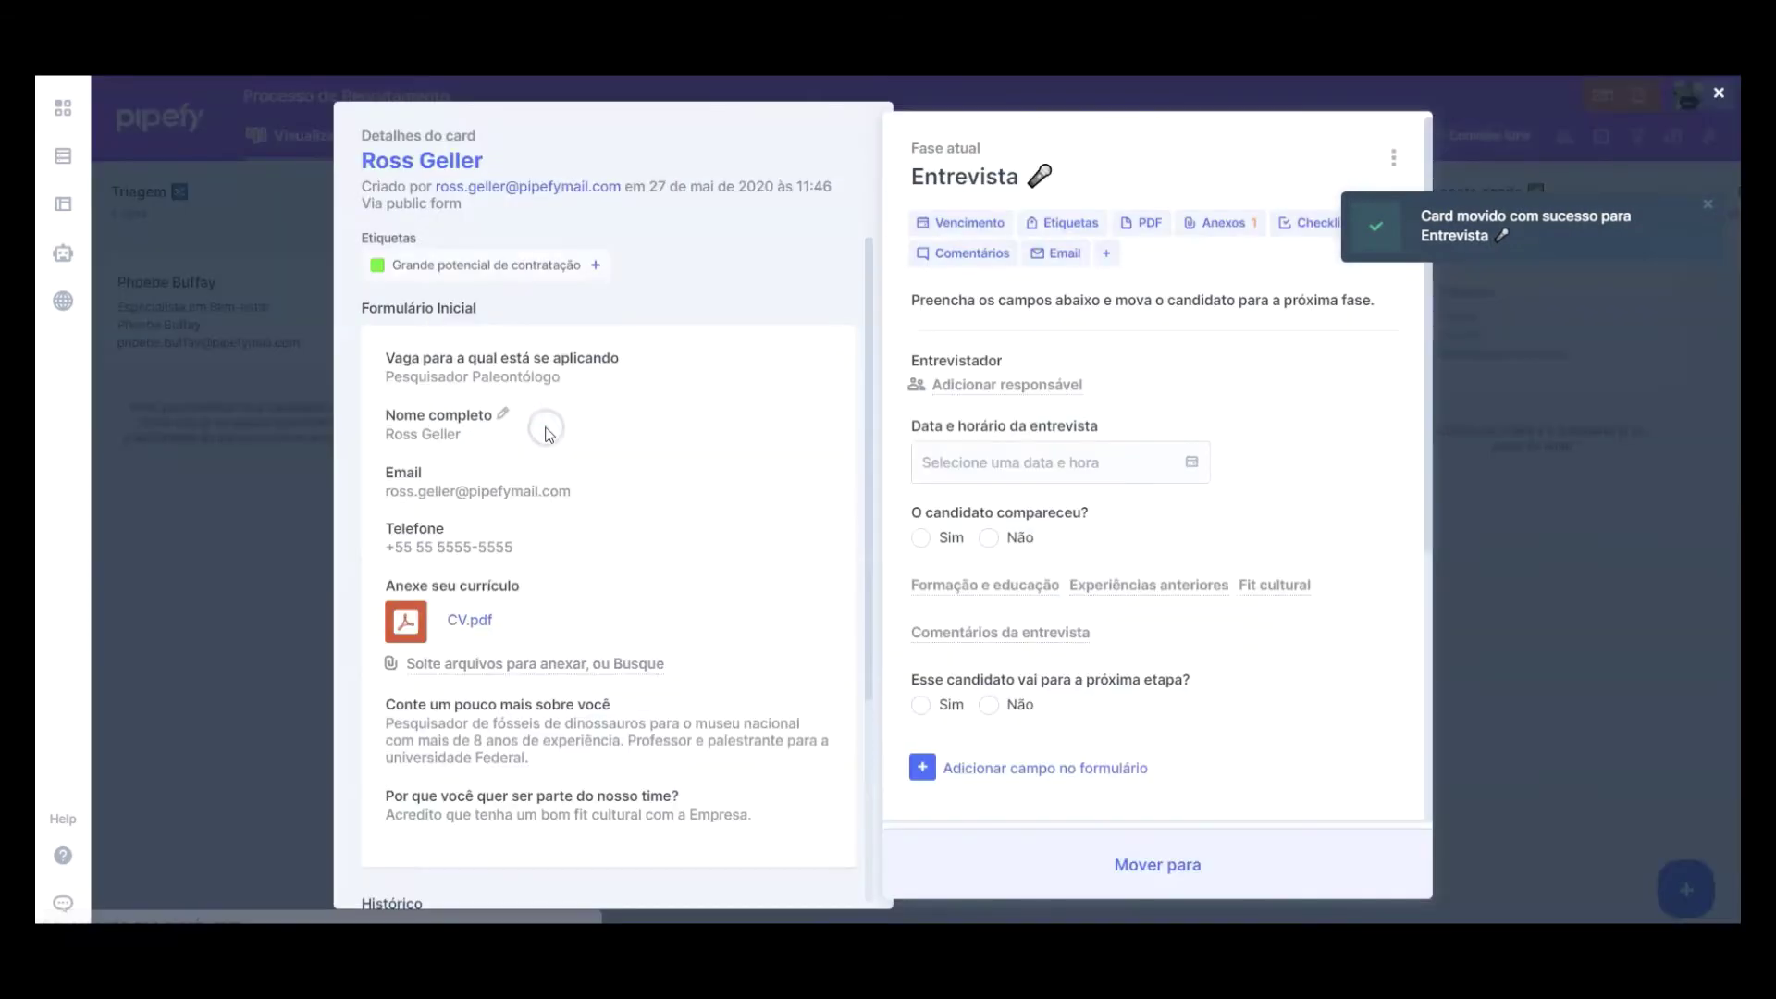
left_click(1033, 393)
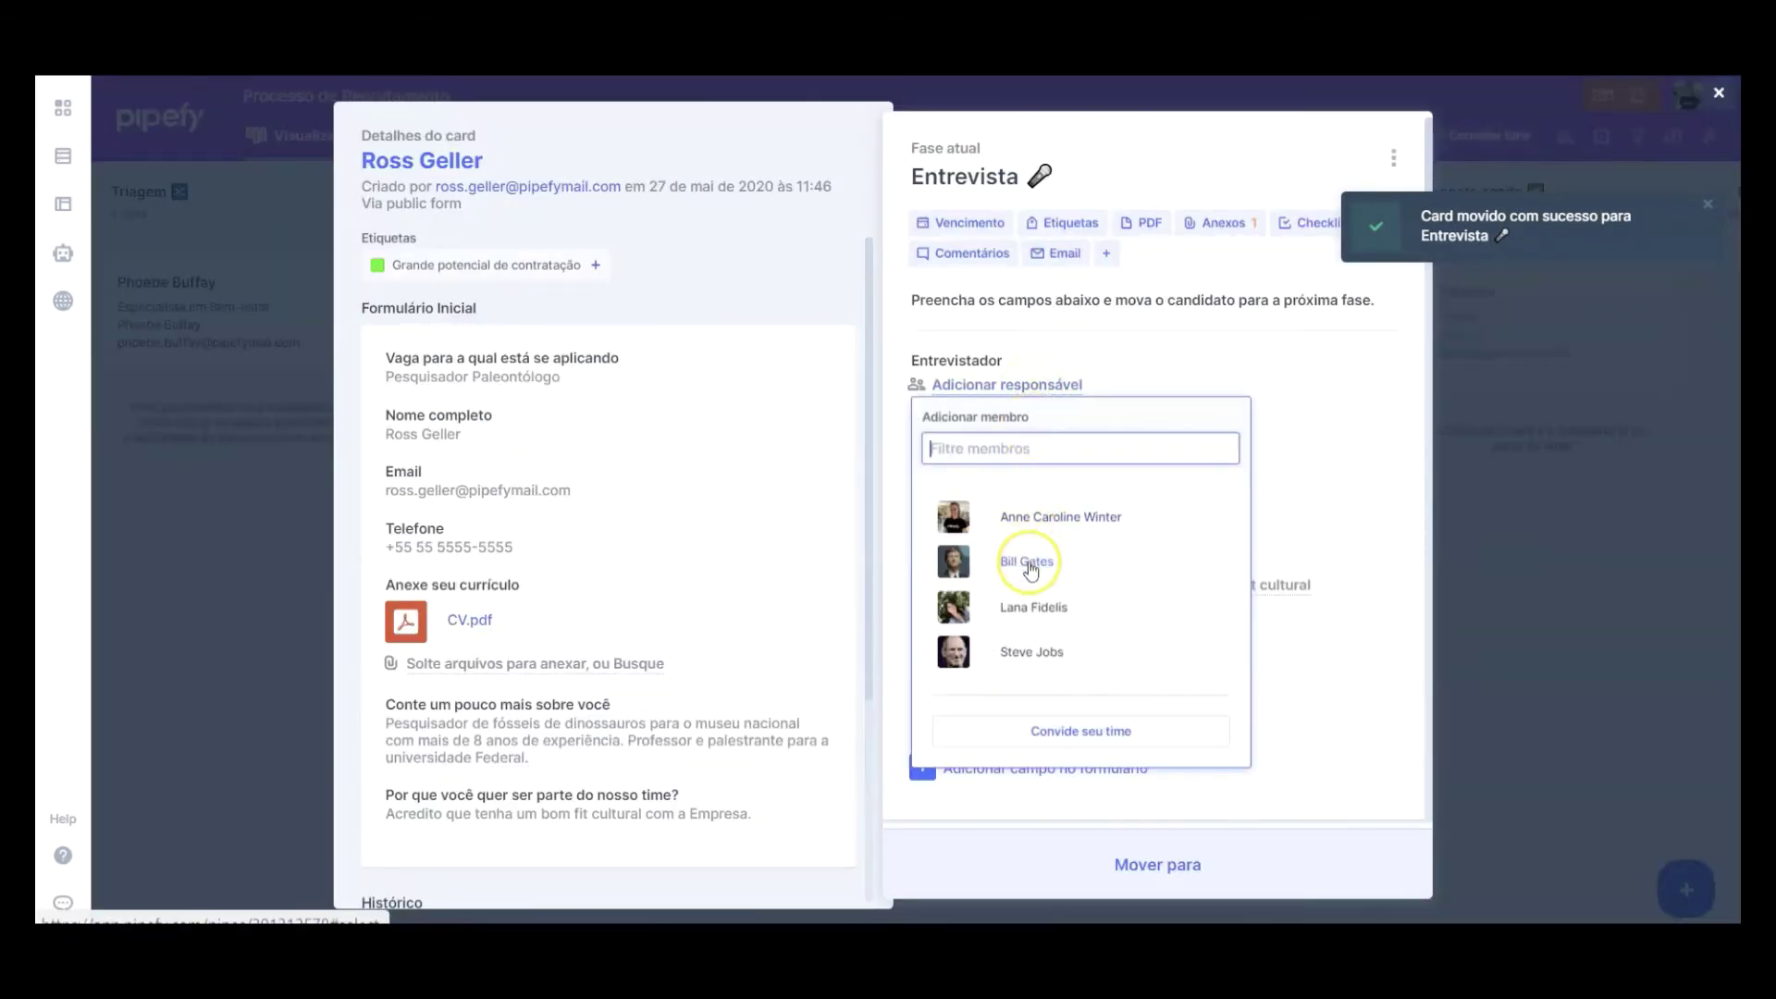
left_click(1026, 561)
left_click(1335, 398)
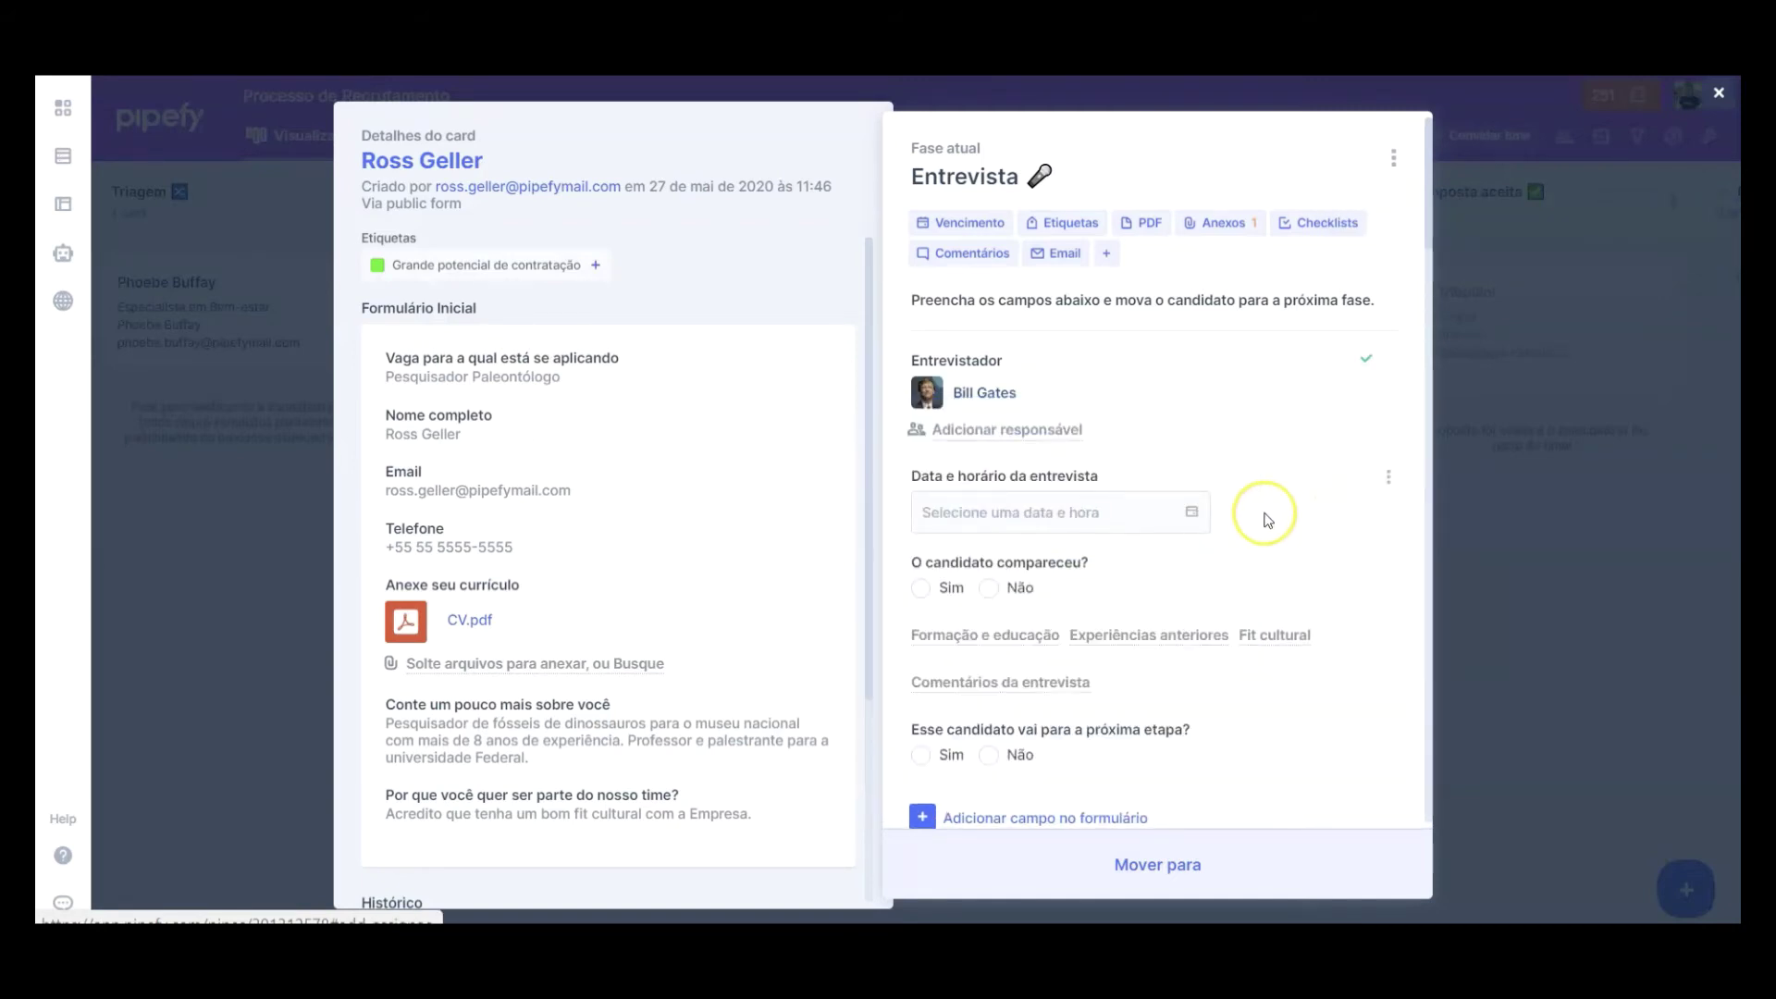
Step: Schedule the interview for 11/06/2020 at 11:59 and save it
left_click(1131, 507)
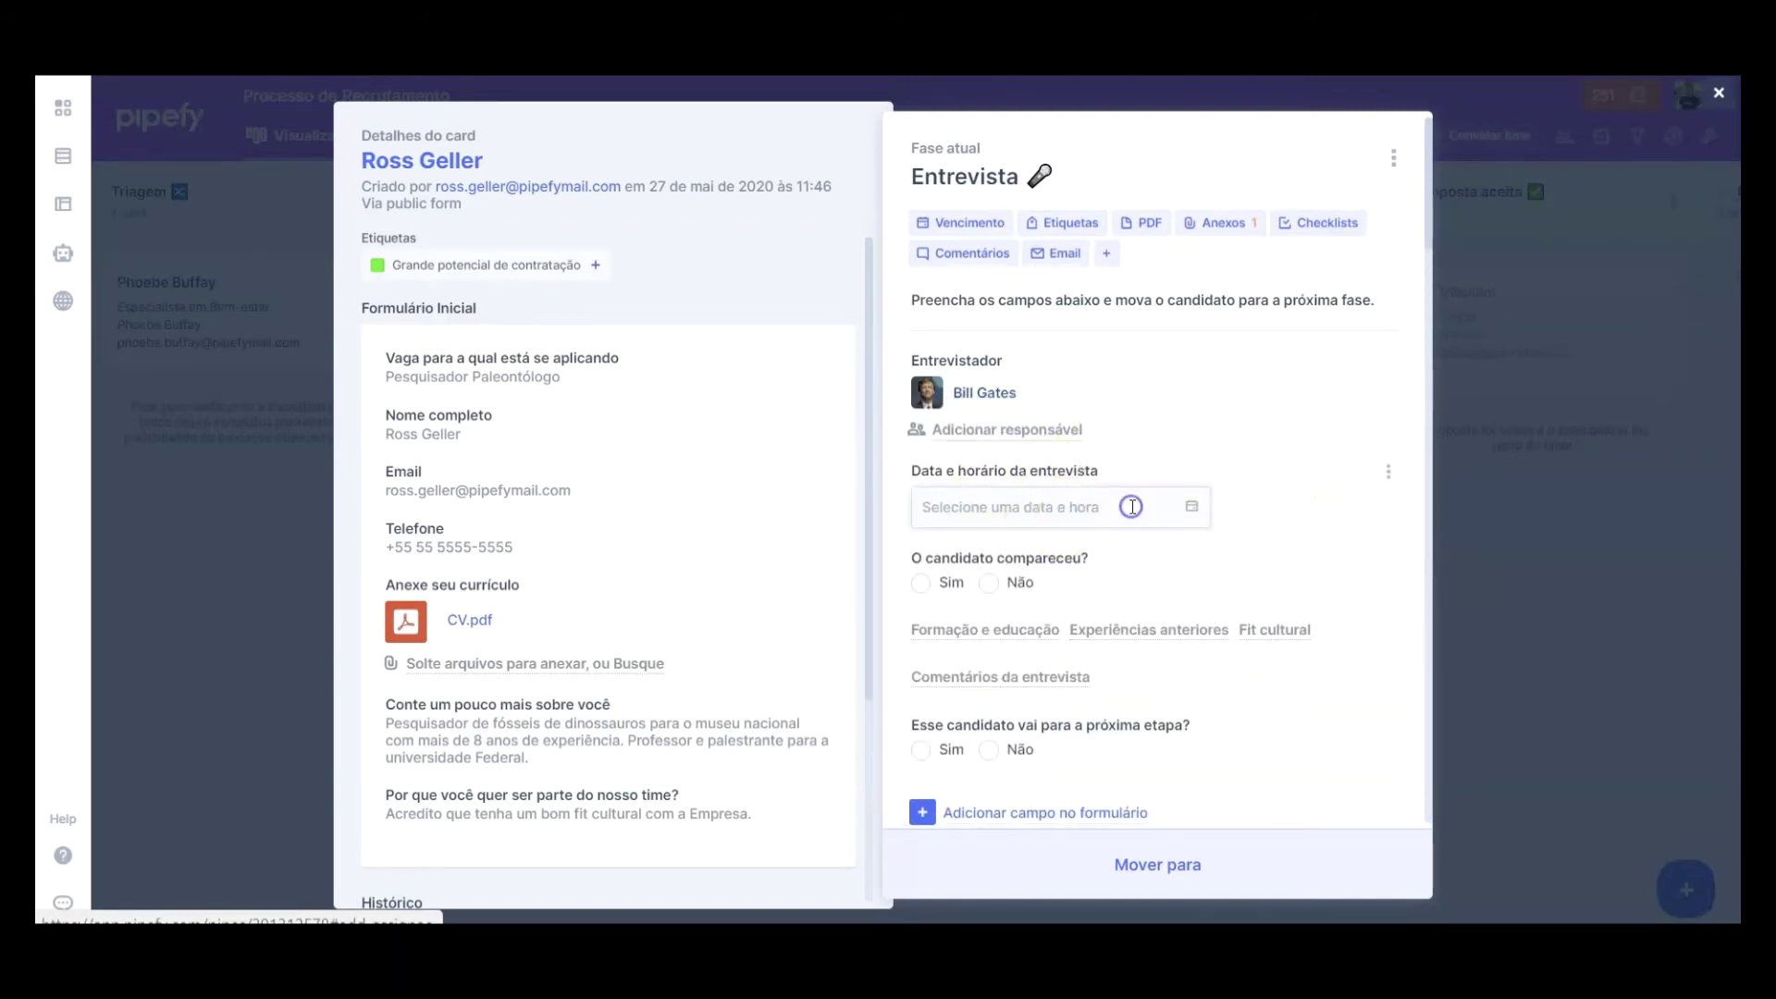
left_click(1172, 183)
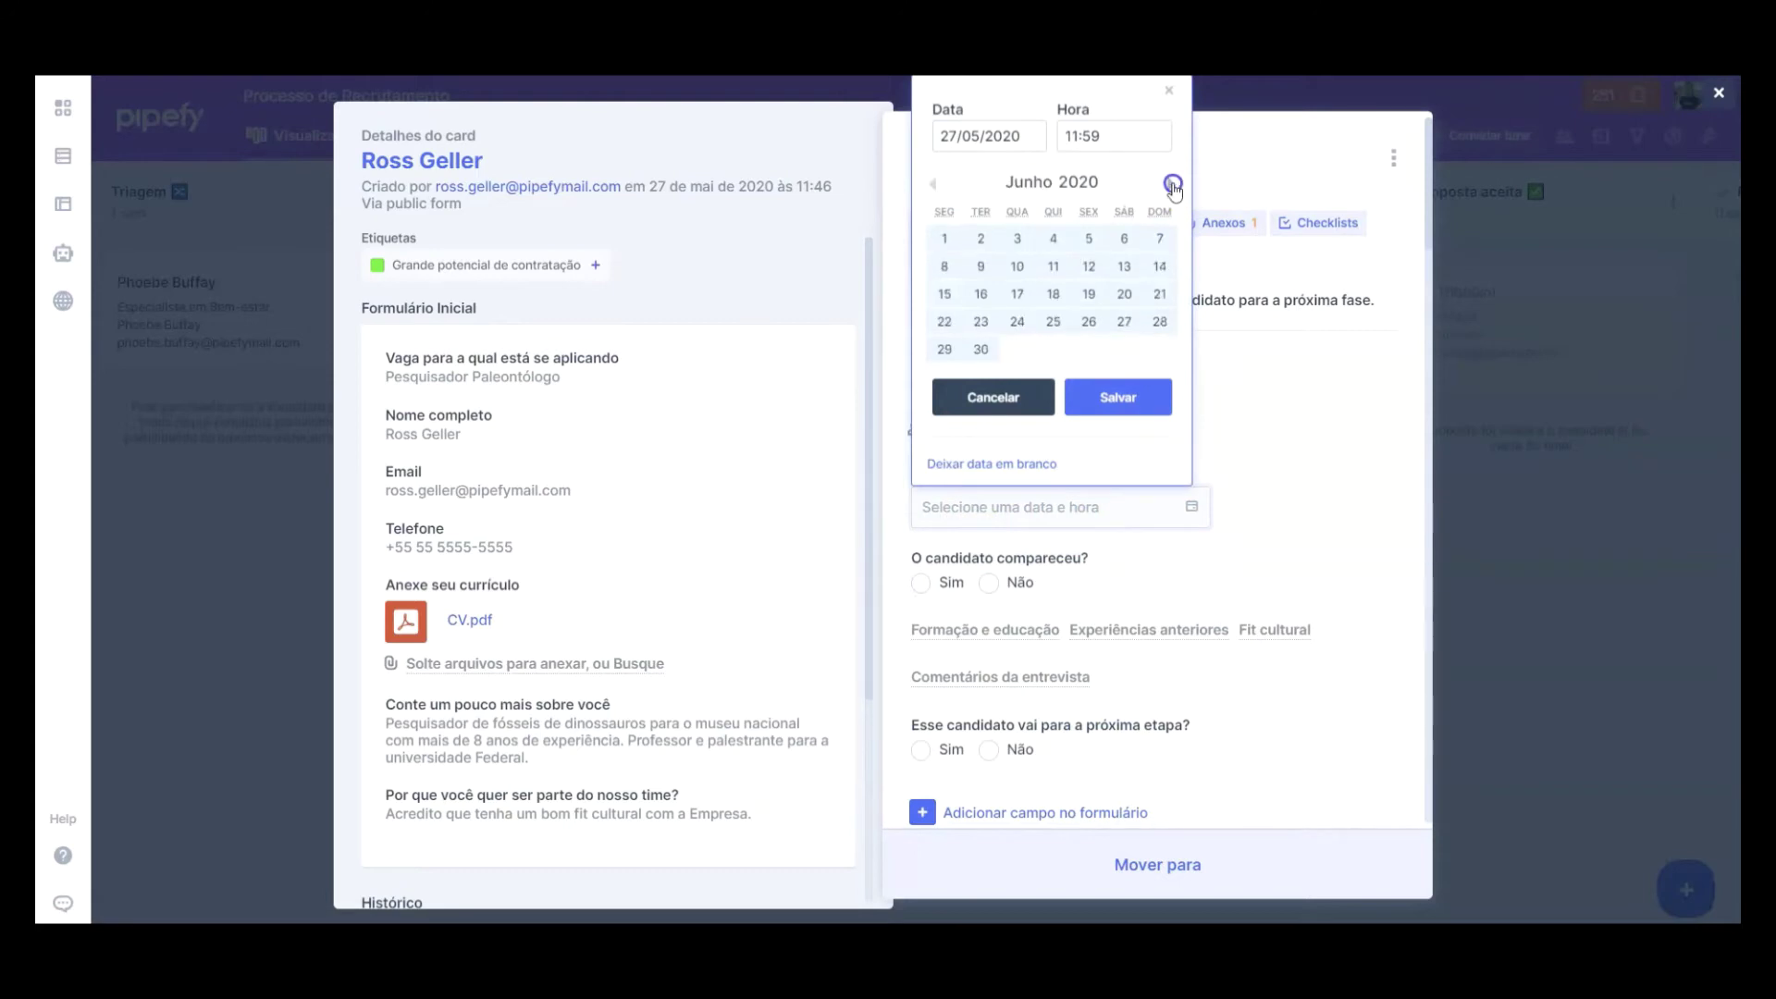
left_click(1053, 266)
left_click(1133, 398)
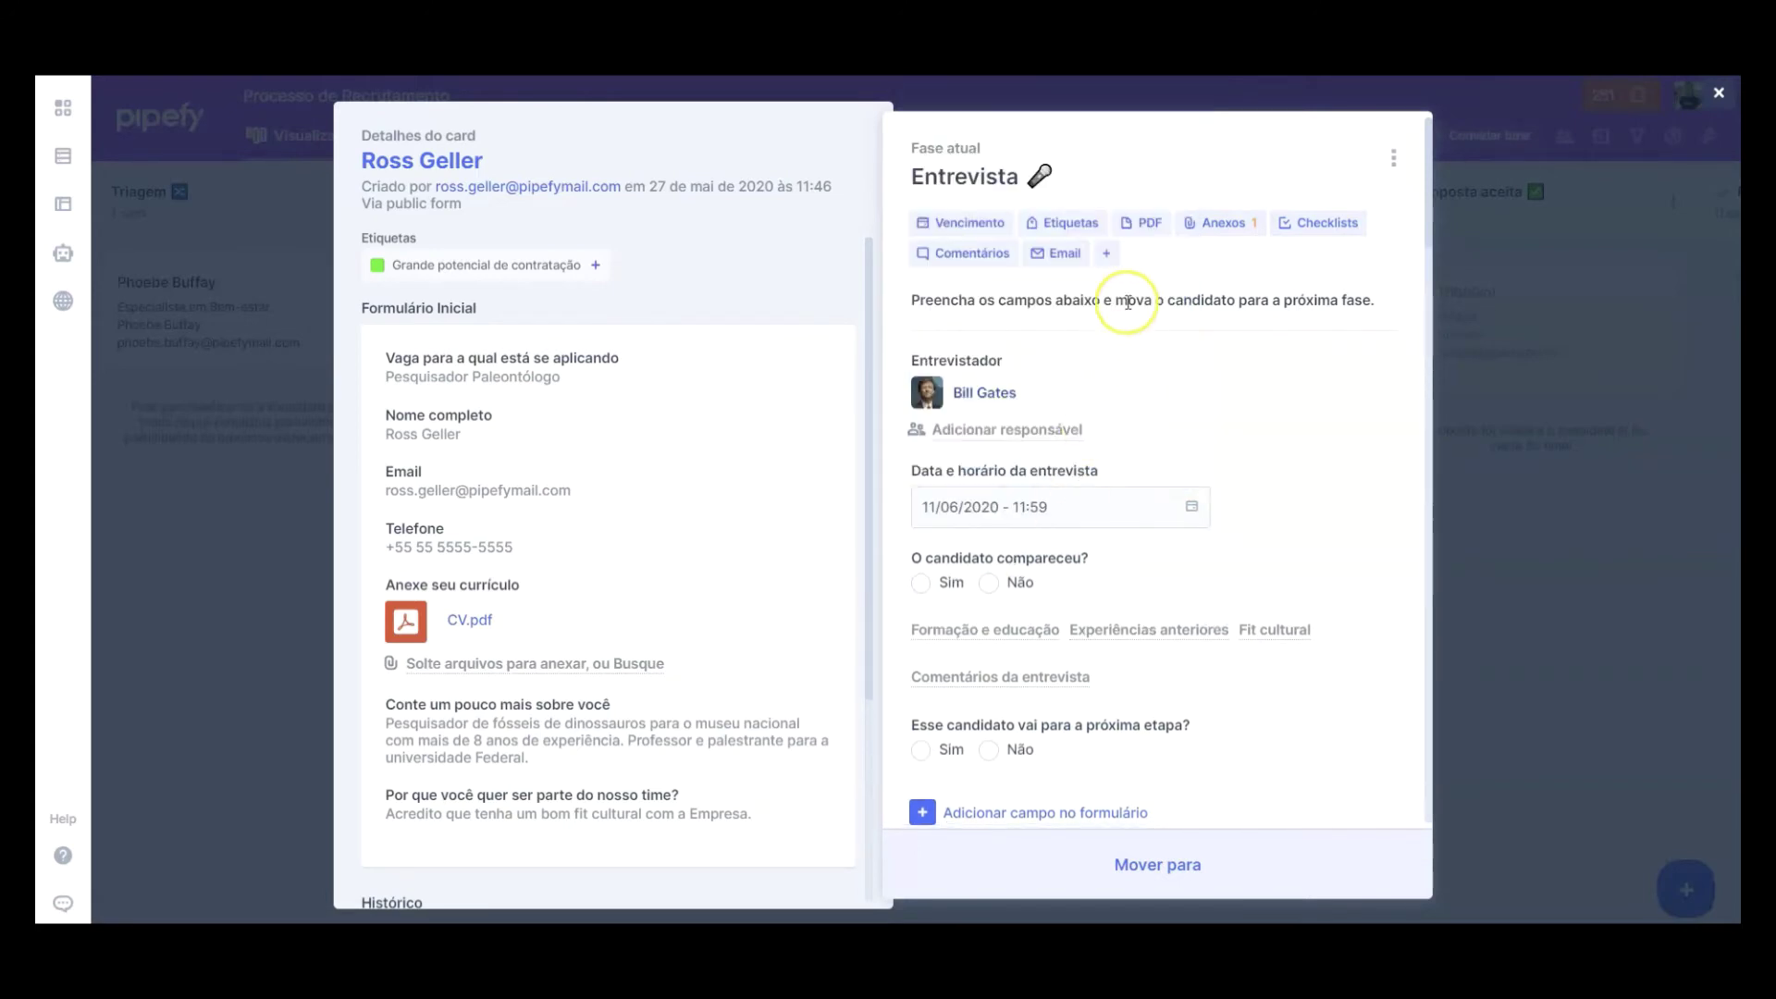
left_click(1061, 254)
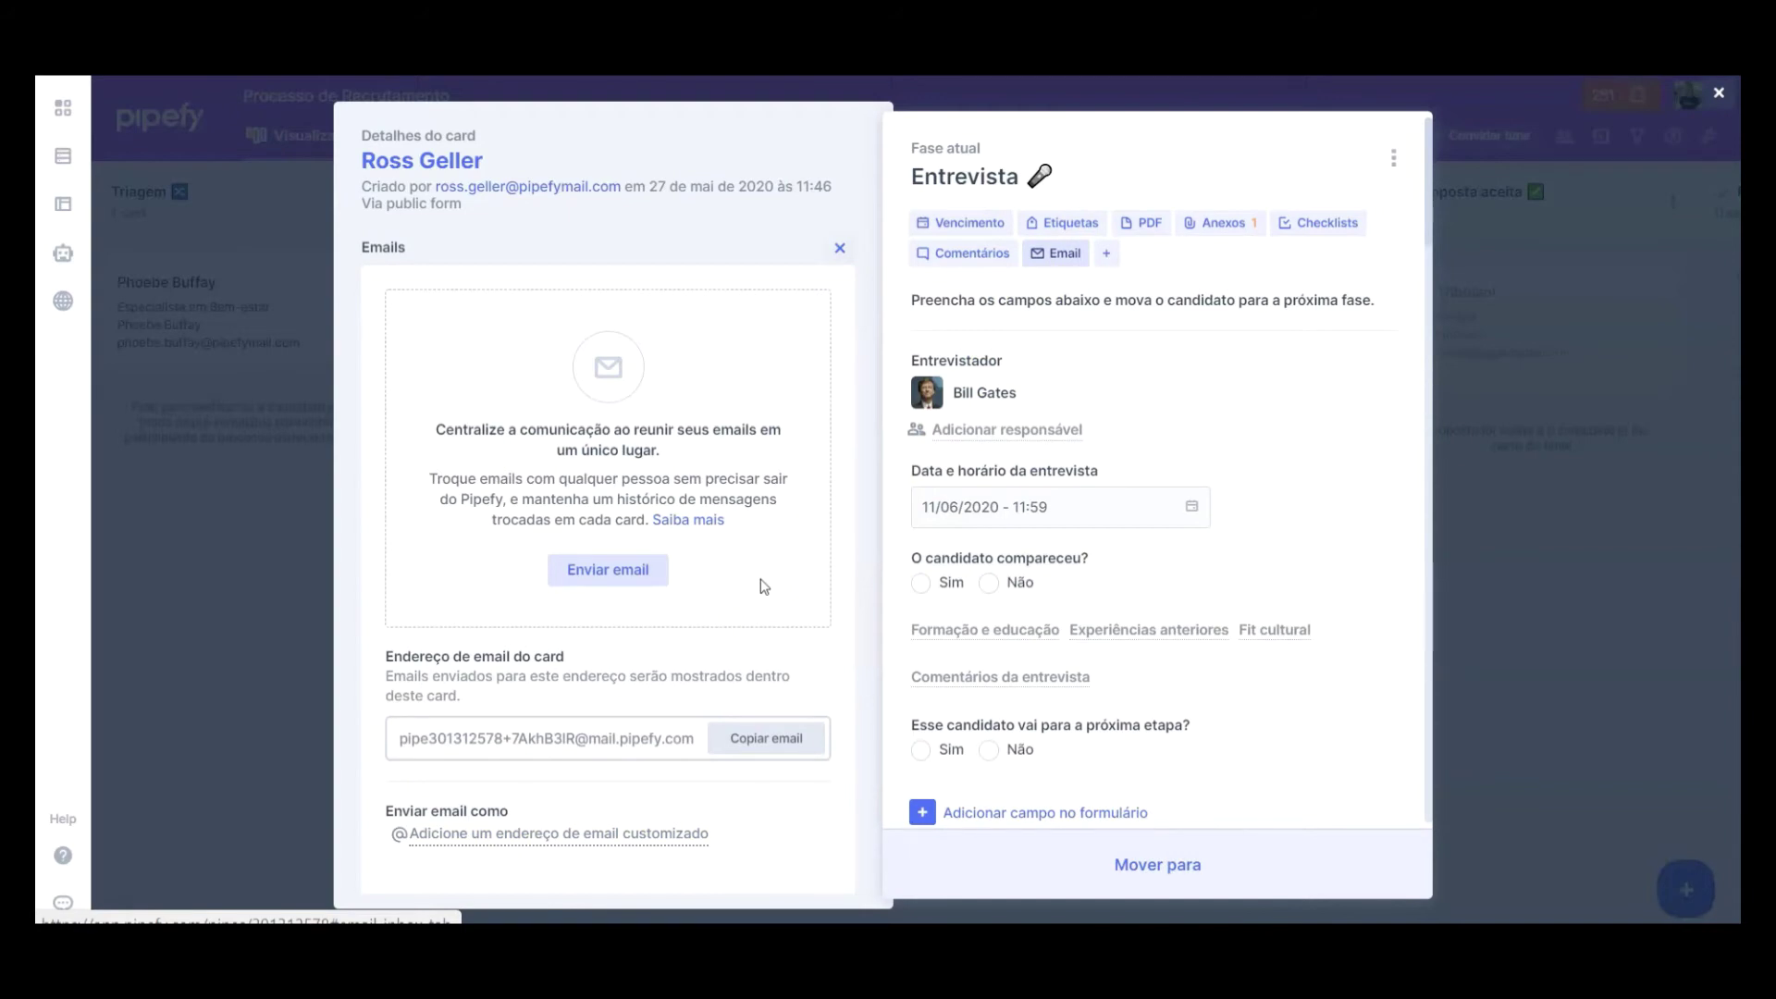
left_click(840, 248)
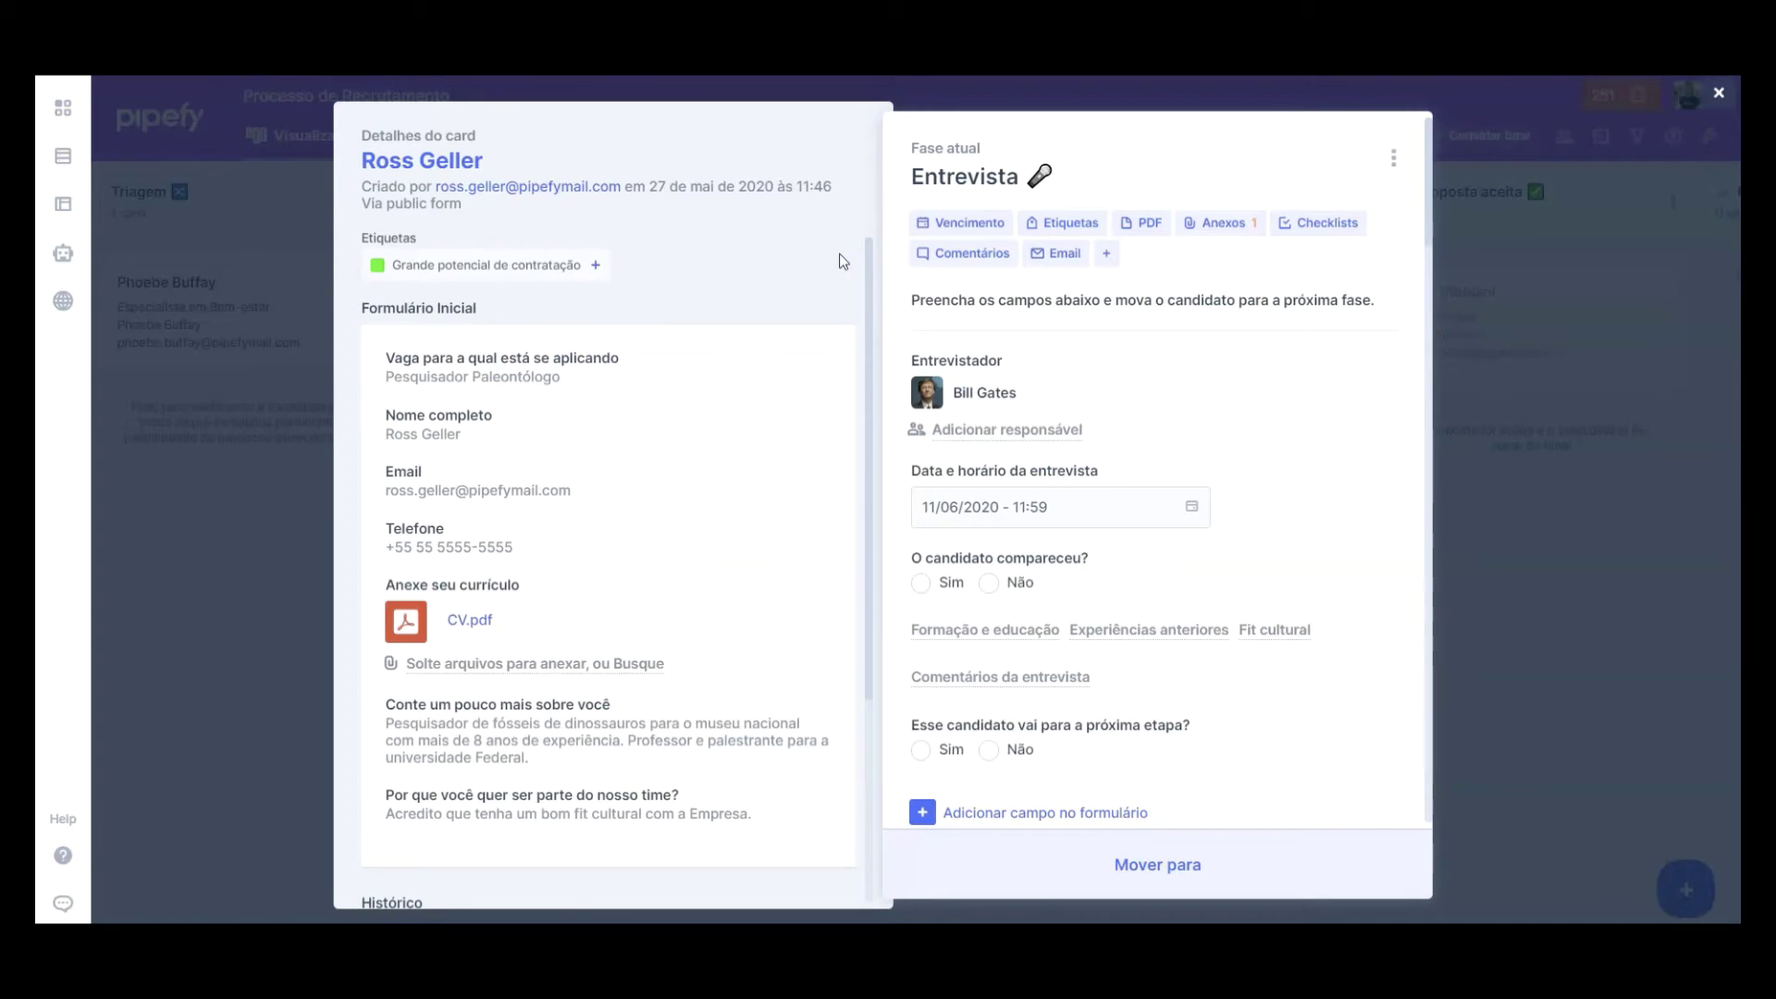
Step: Record the candidate attended, rating Formação 4, Experiências anteriores 5 and Fit cultural 4
left_click(1155, 556)
left_click(944, 584)
left_click(1191, 603)
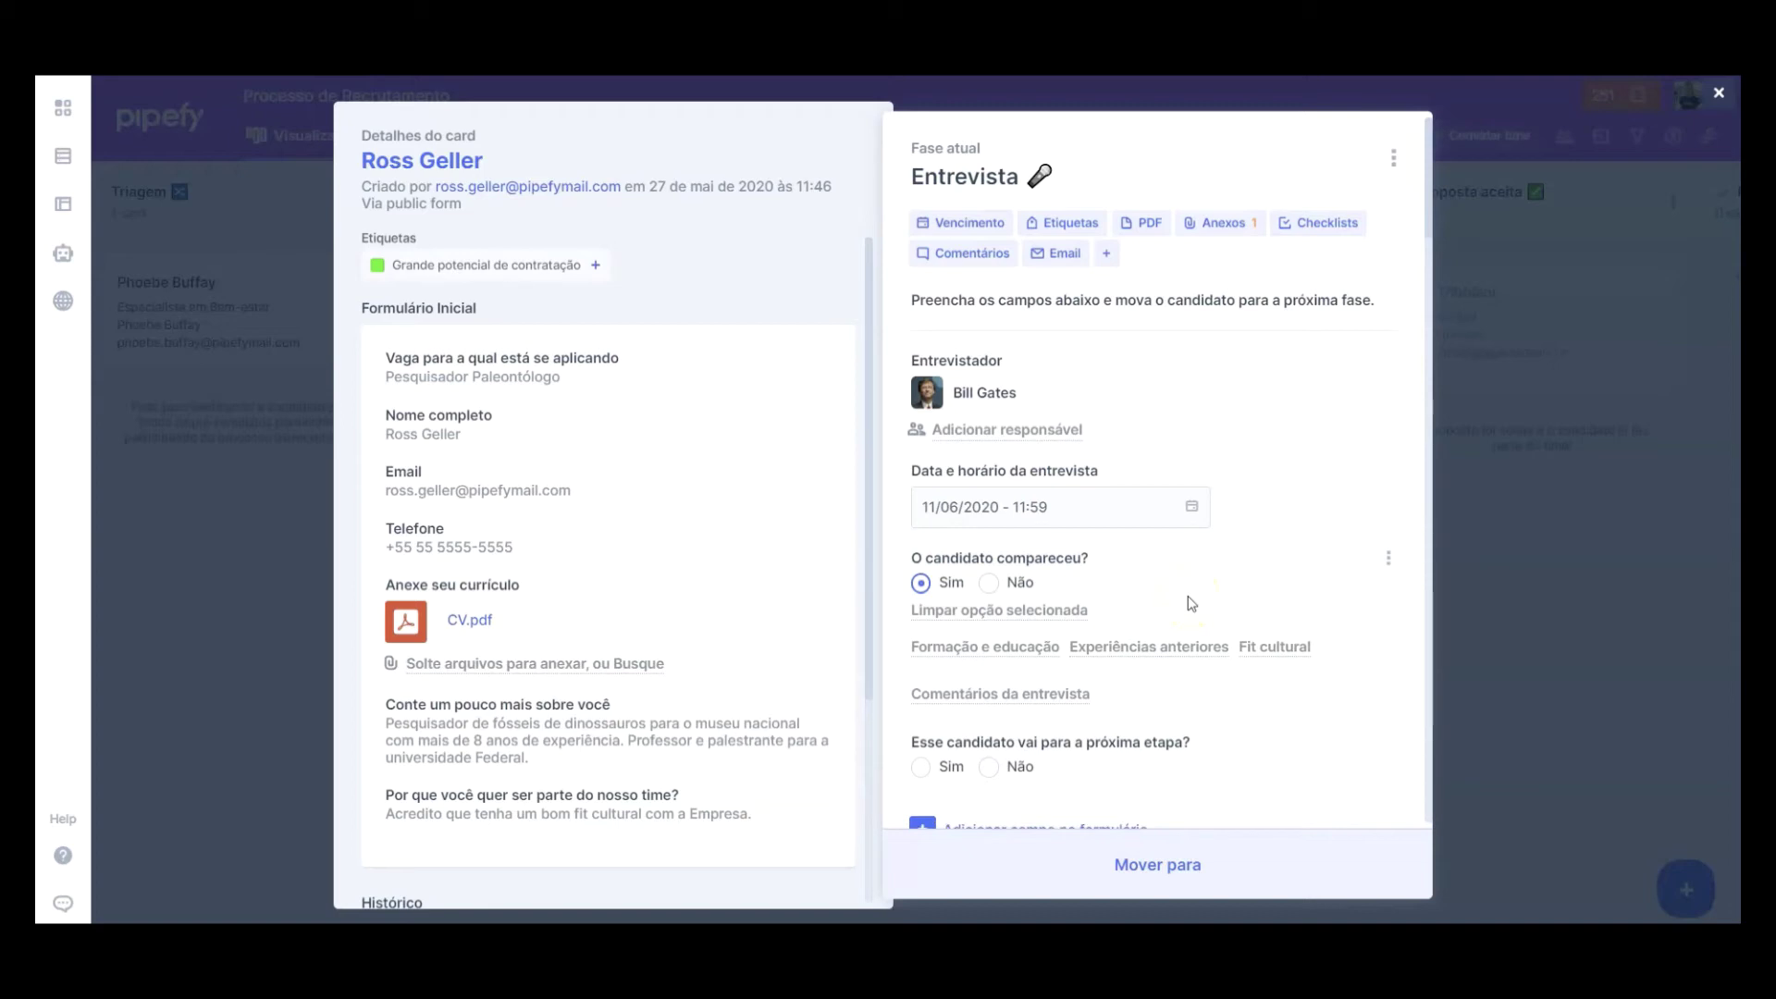
left_click(985, 646)
left_click(1074, 672)
left_click(1126, 633)
left_click(946, 680)
left_click(1073, 584)
Step: Add the interview comment on good communication, approve with Sim, and move the card to Referências
left_click(995, 647)
type("Boa comunicação, trouxe pontos relevantes que ir")
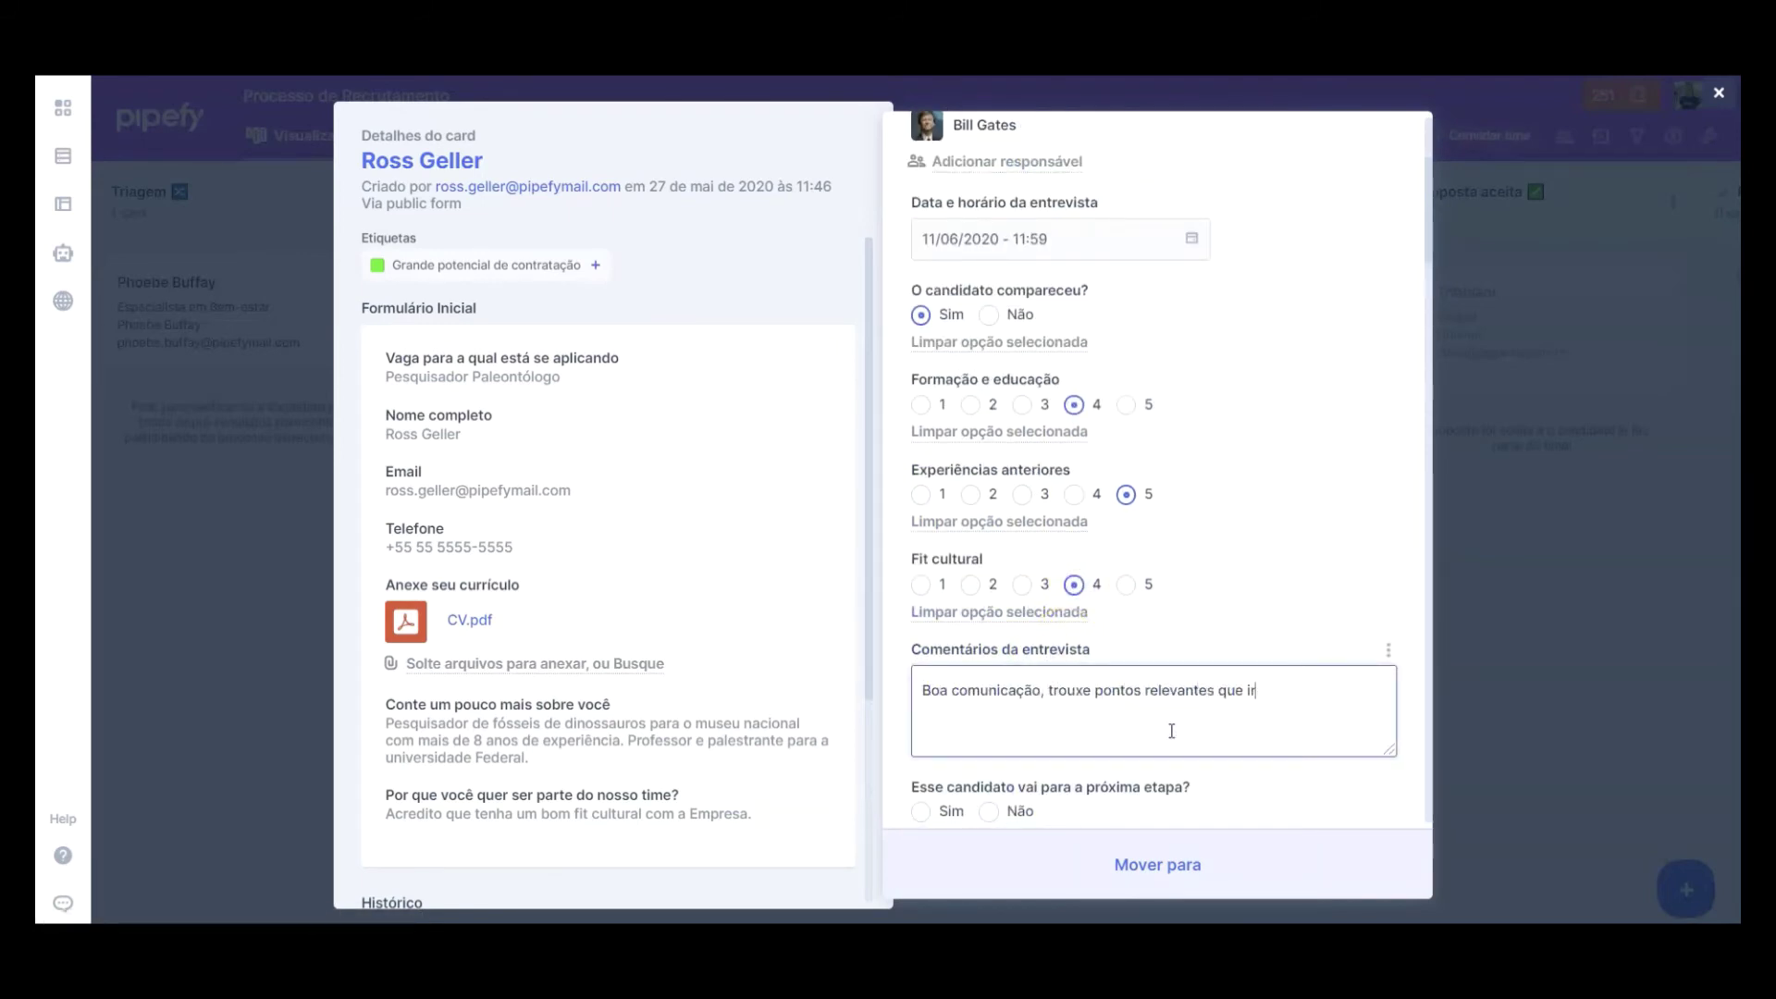
type("ão acrescentar para o time.")
scroll(1171, 731, "down", 2)
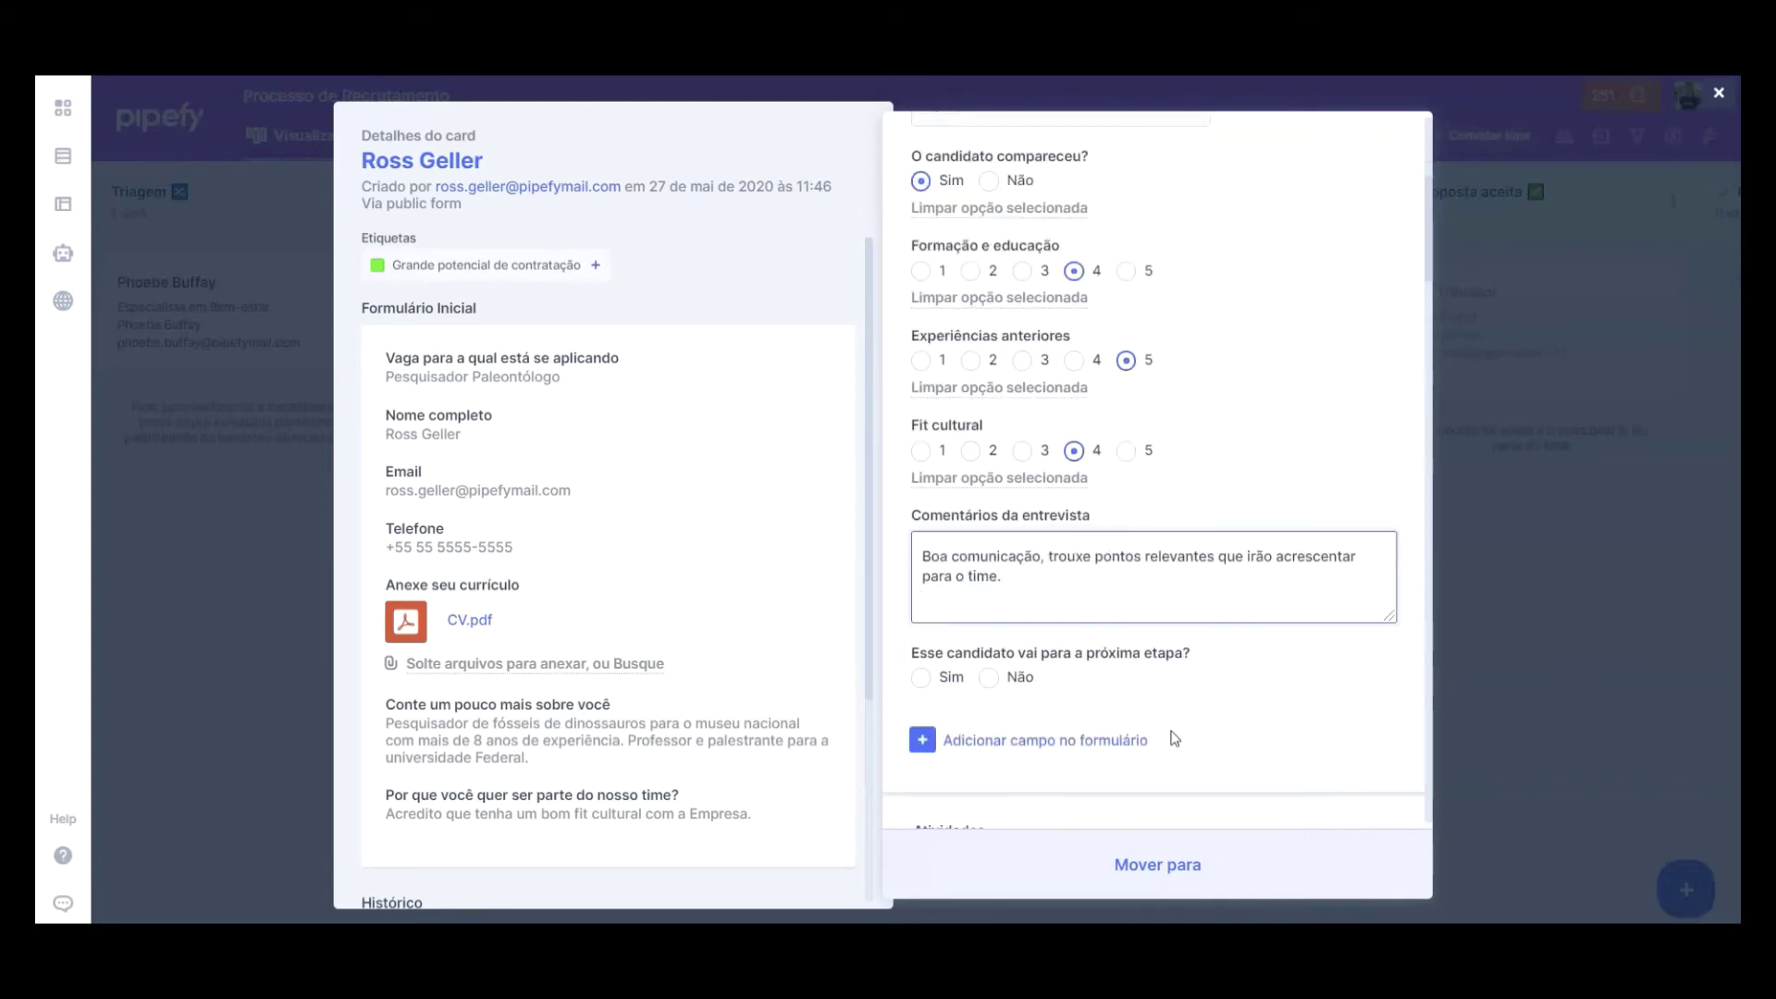
left_click(1117, 587)
left_click(948, 677)
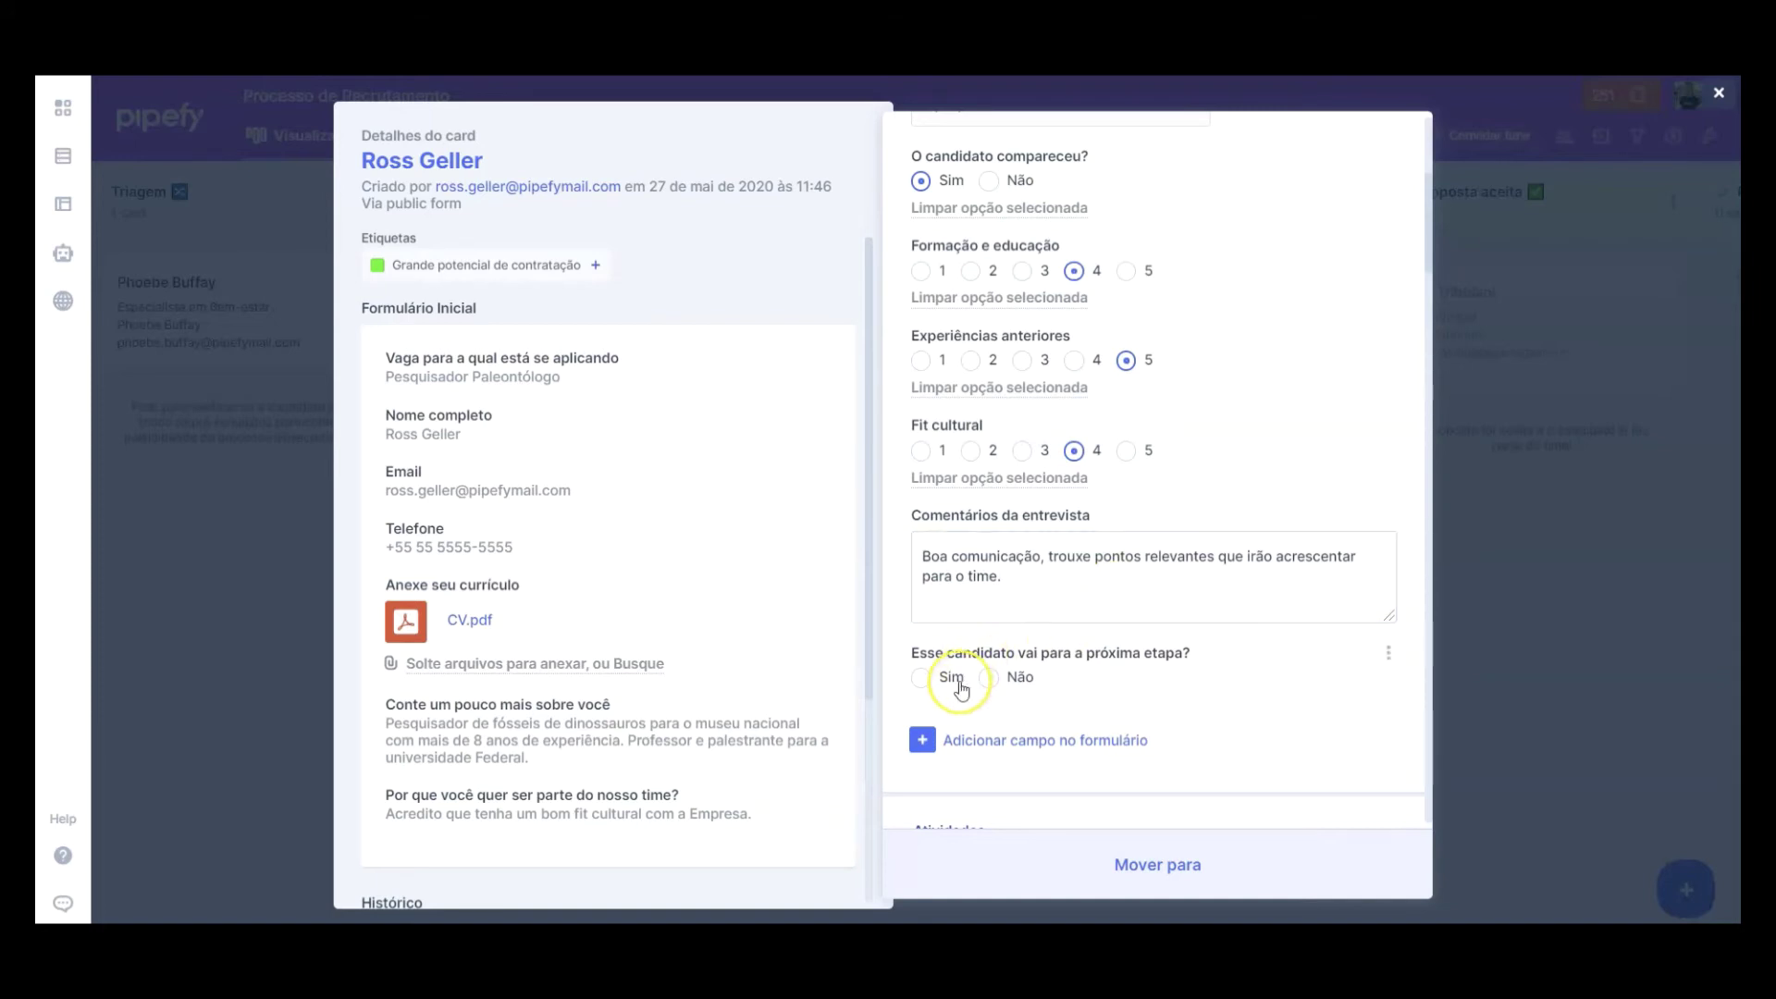
left_click(1145, 875)
left_click(1134, 659)
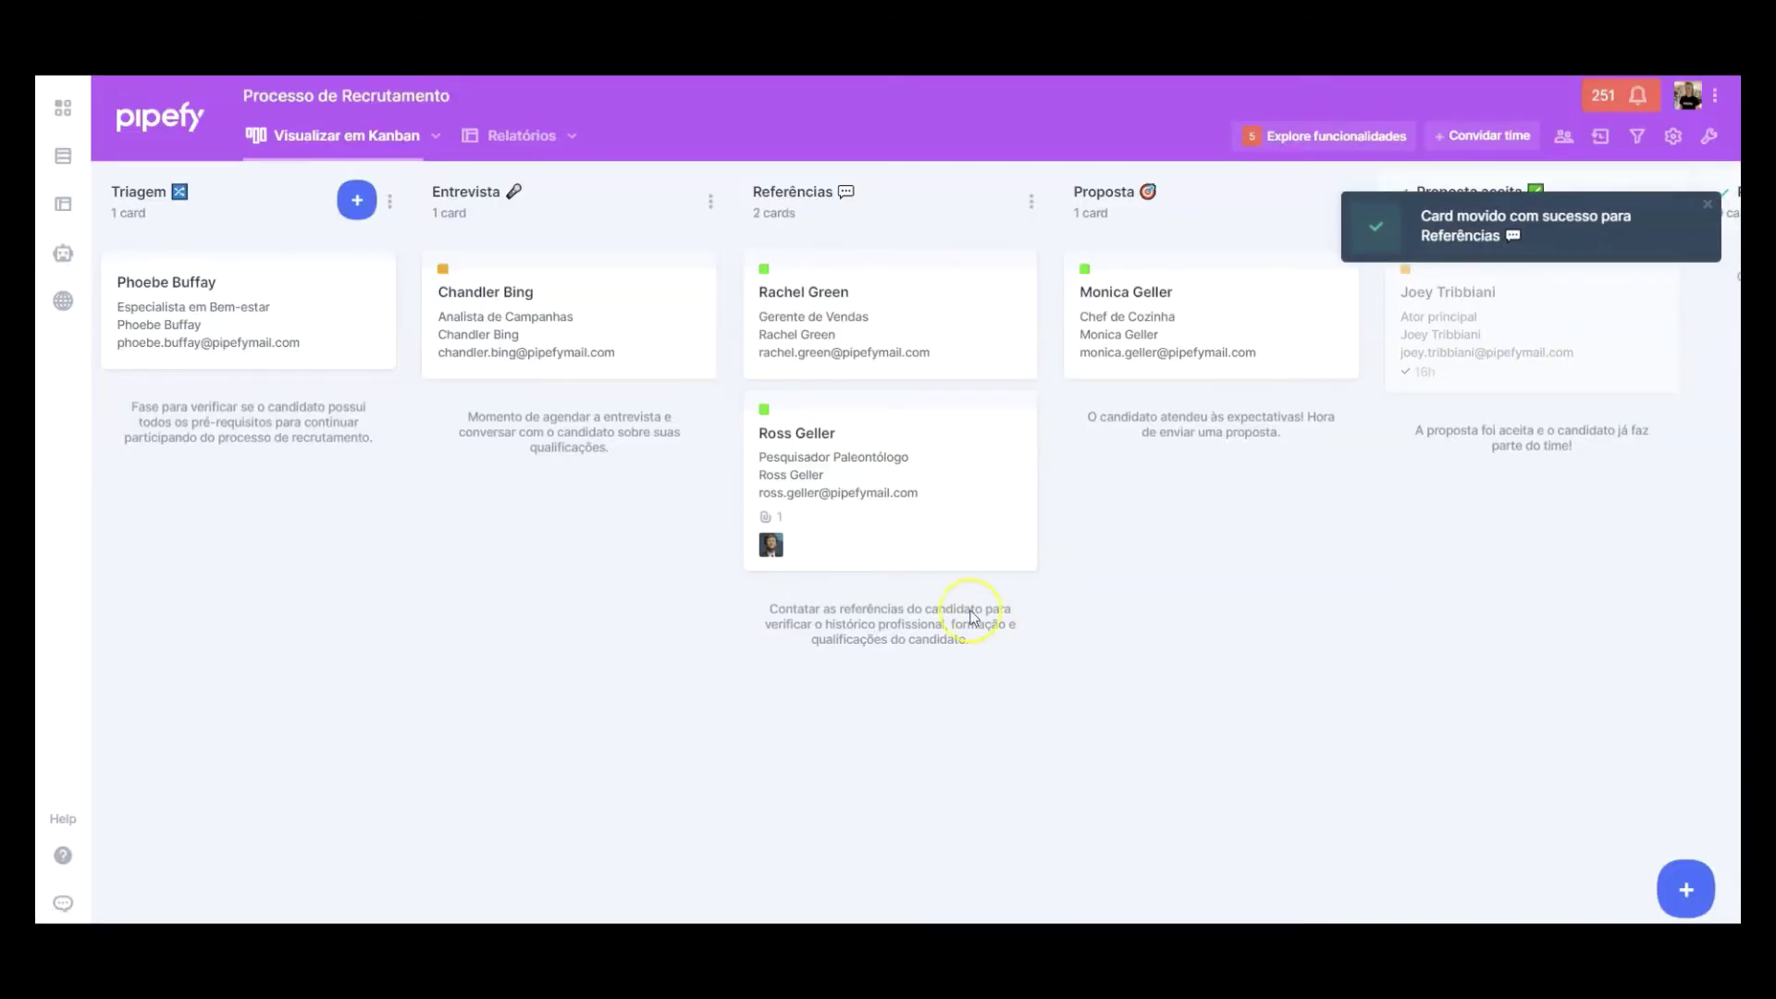
Step: Enter the referee's name and their comment: punctual, quality deliveries, excellent relationship with the whole team
left_click(881, 460)
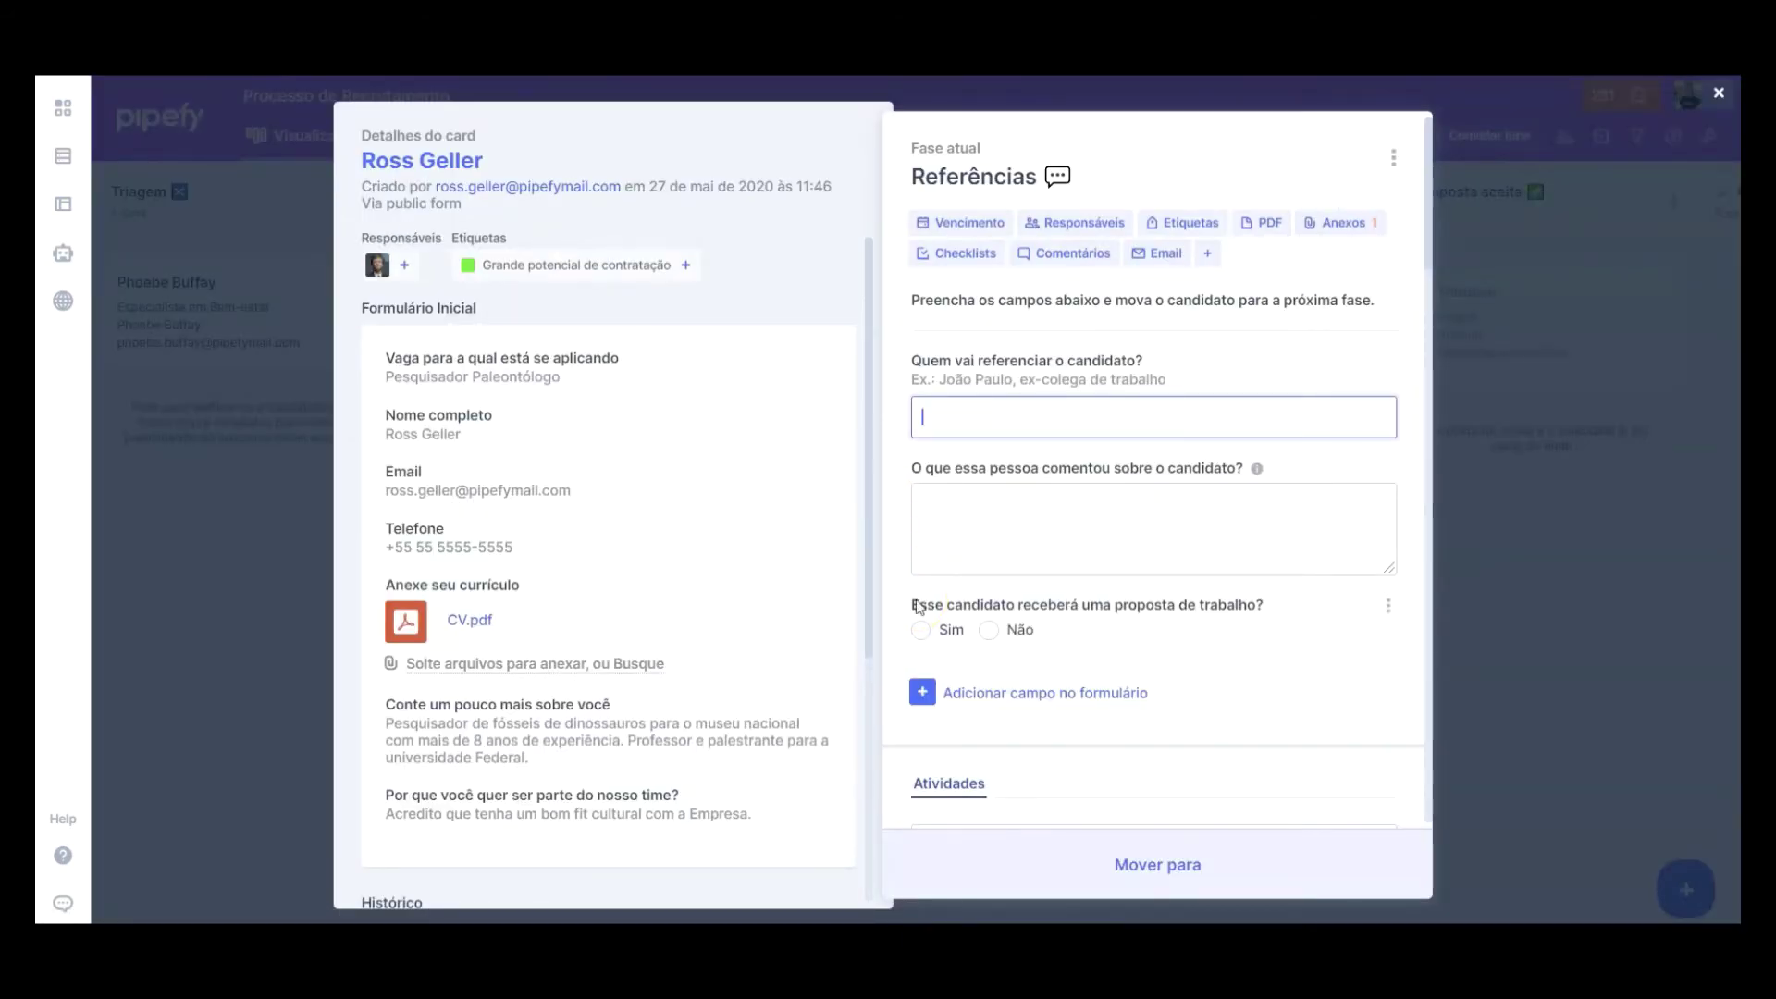
left_click(1079, 509)
type("Pontu")
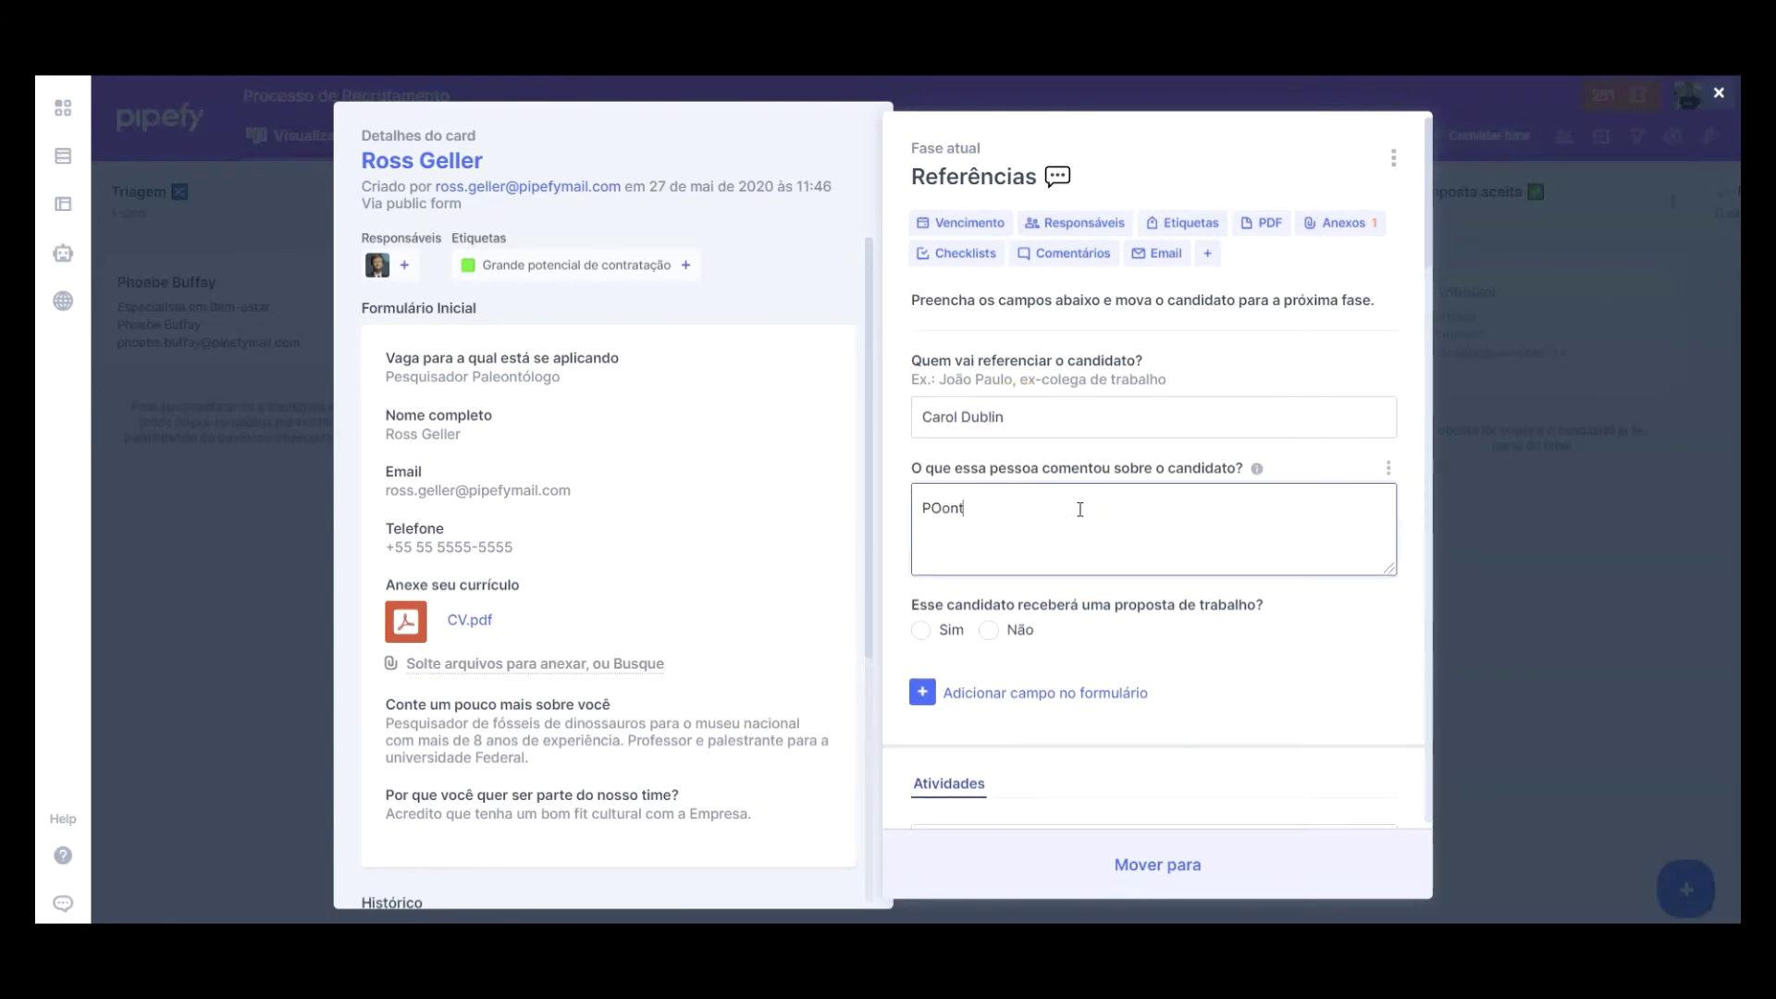
type("al, entrega suas ")
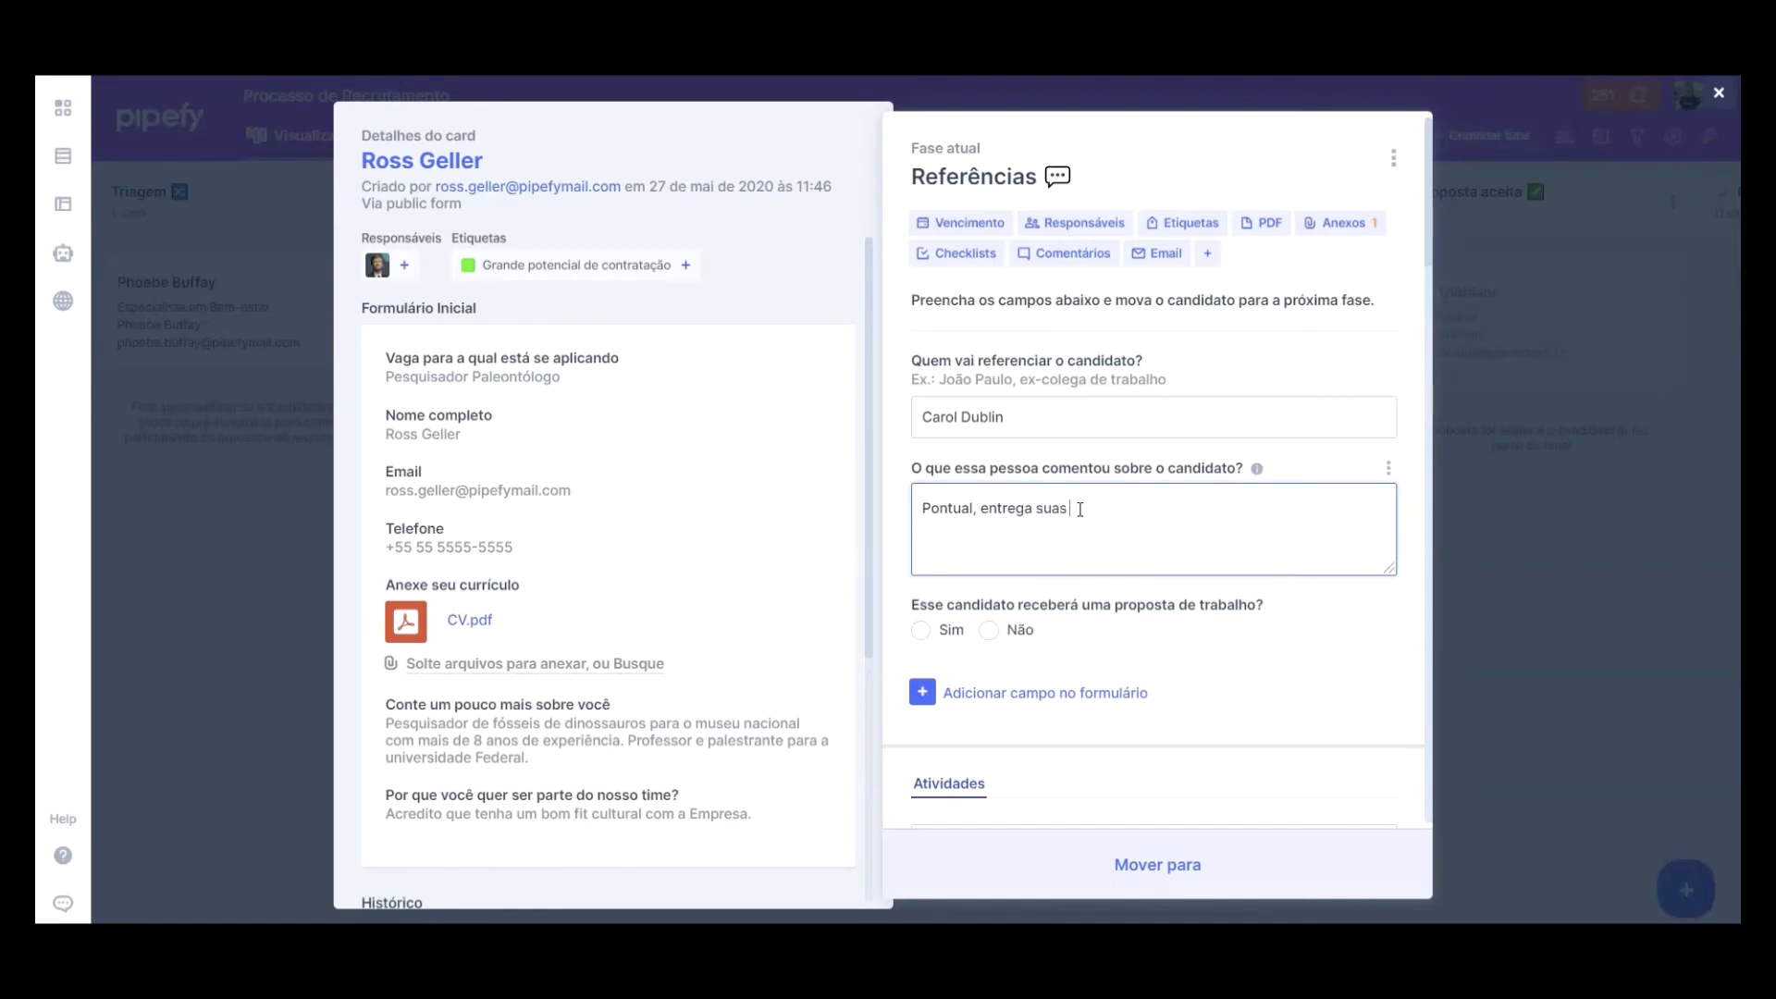
type("demandas com qualidade e possui excelente relacionamento com ot")
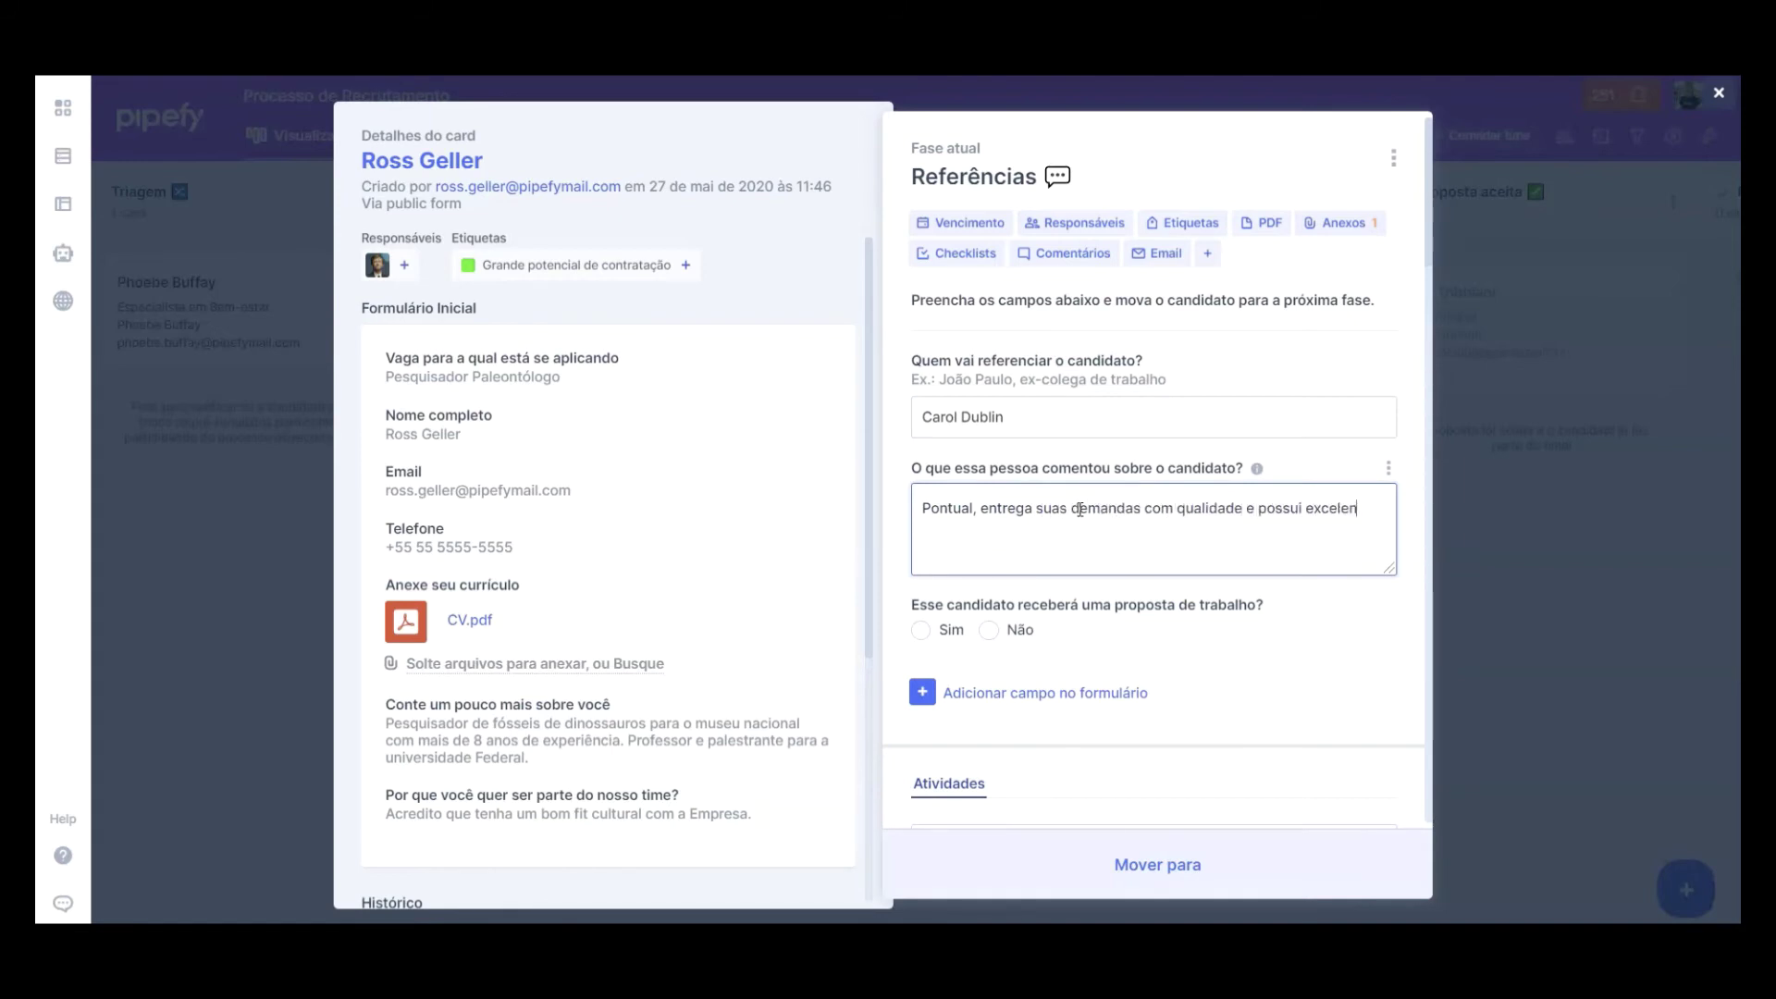
key("BackSpace")
key("BackSpace")
type("todo o time.")
left_click(1126, 614)
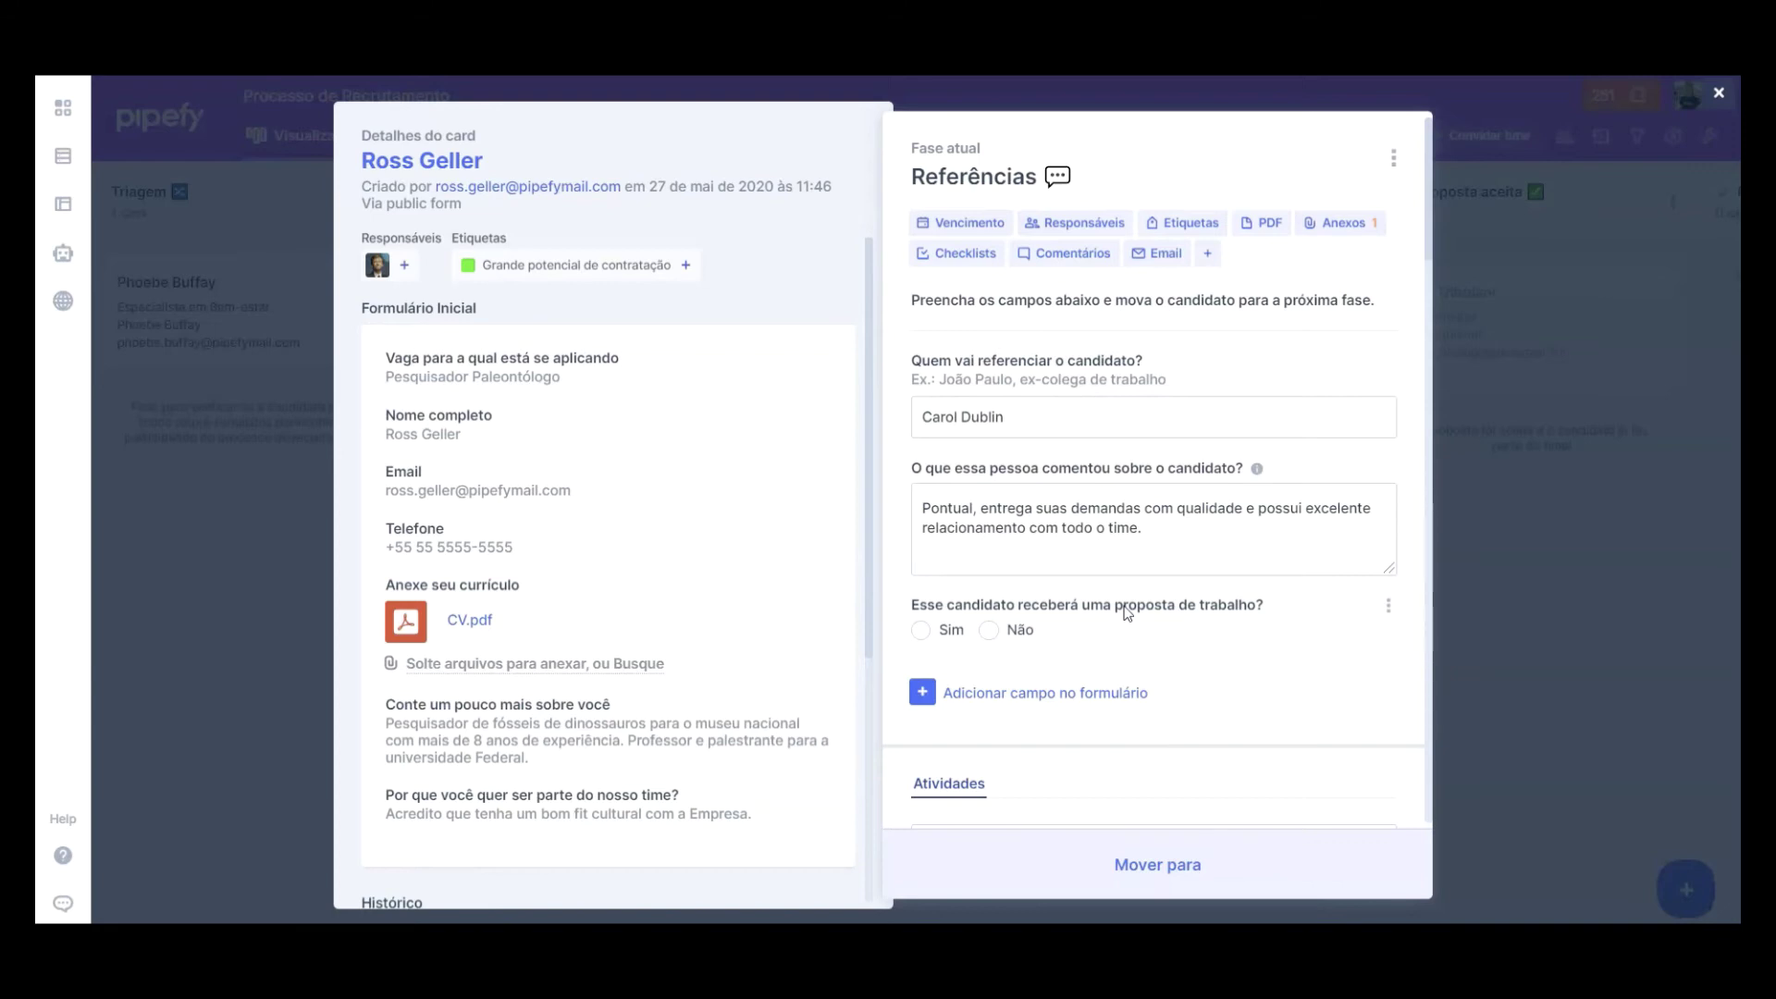
Step: Add an Email field titled 'E-mail do contato de referência' to the form and save it
left_click(1111, 700)
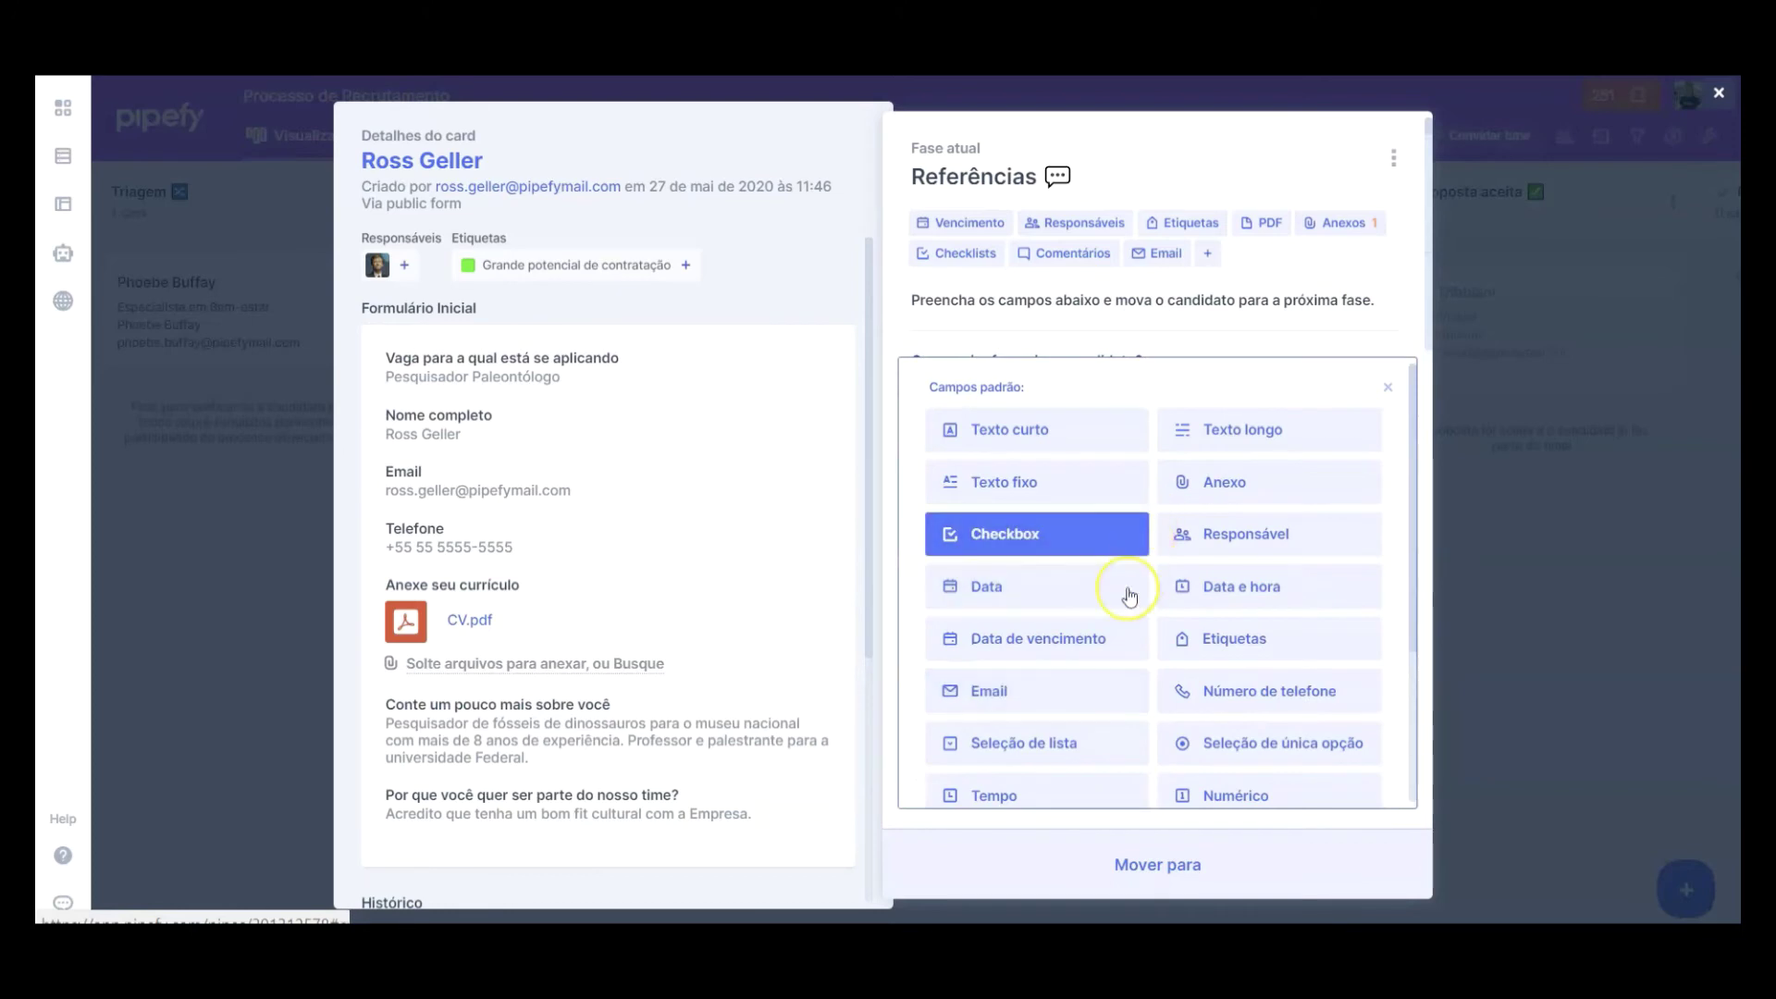
left_click(1098, 691)
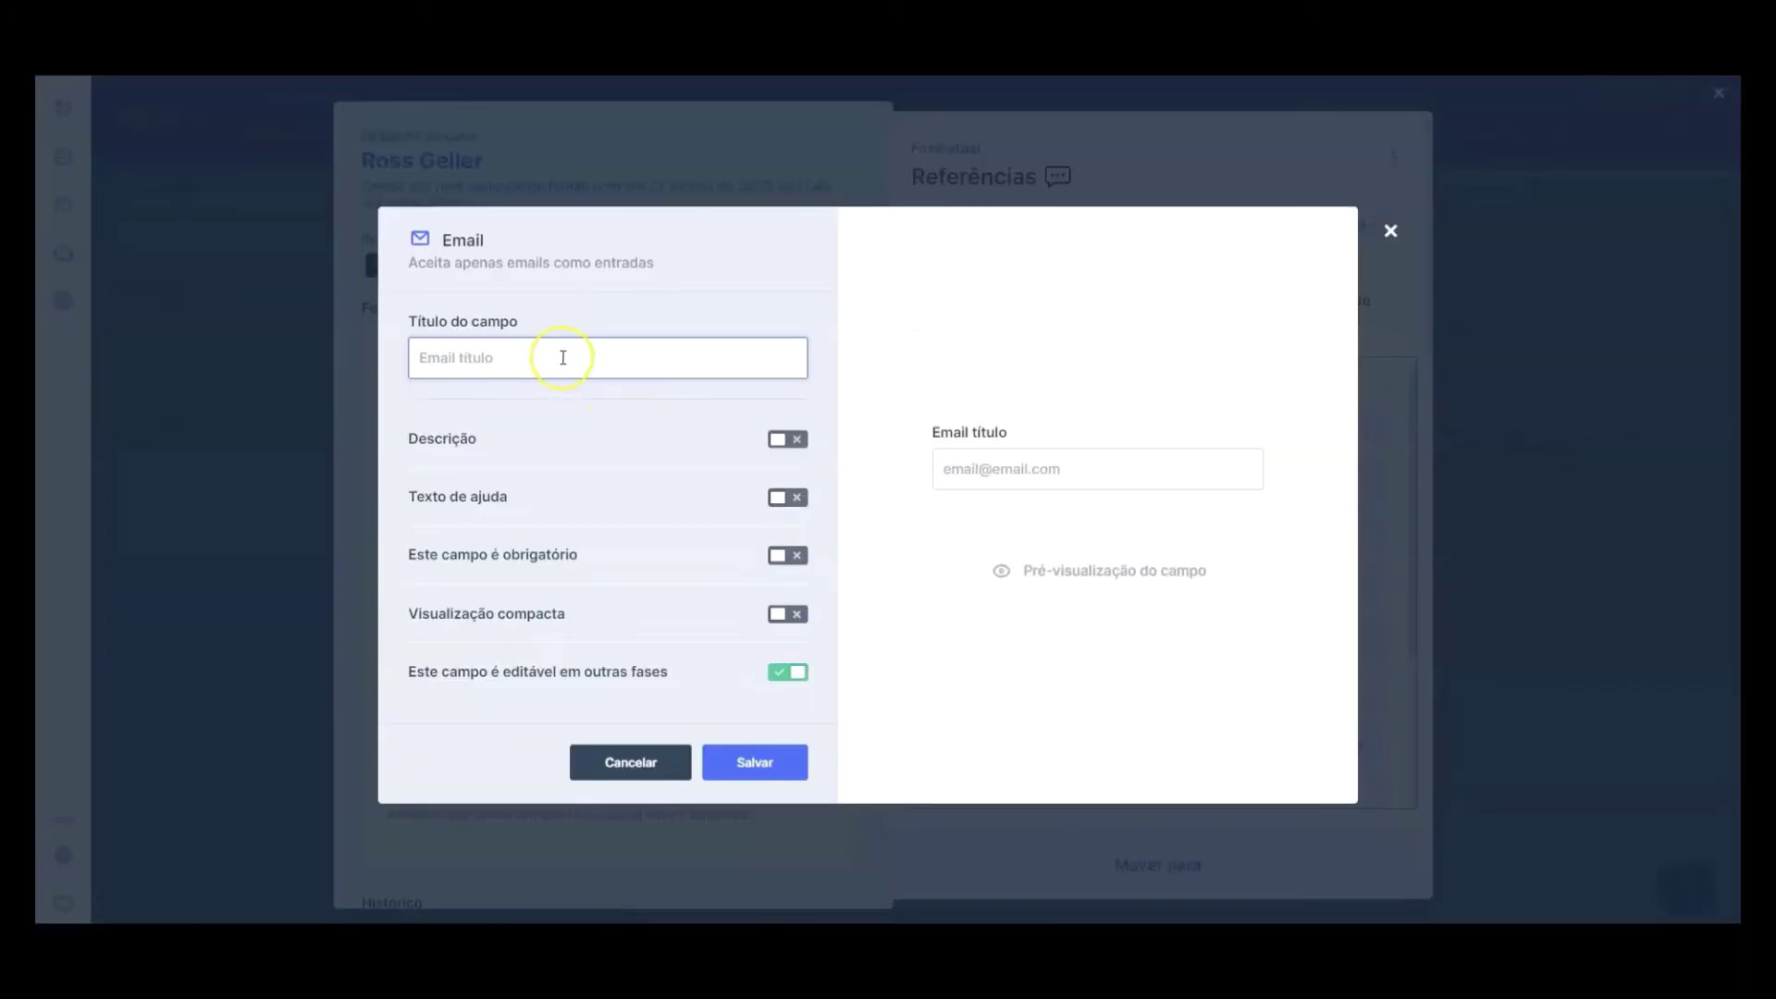
left_click(561, 356)
type("E-mail do contato de referência")
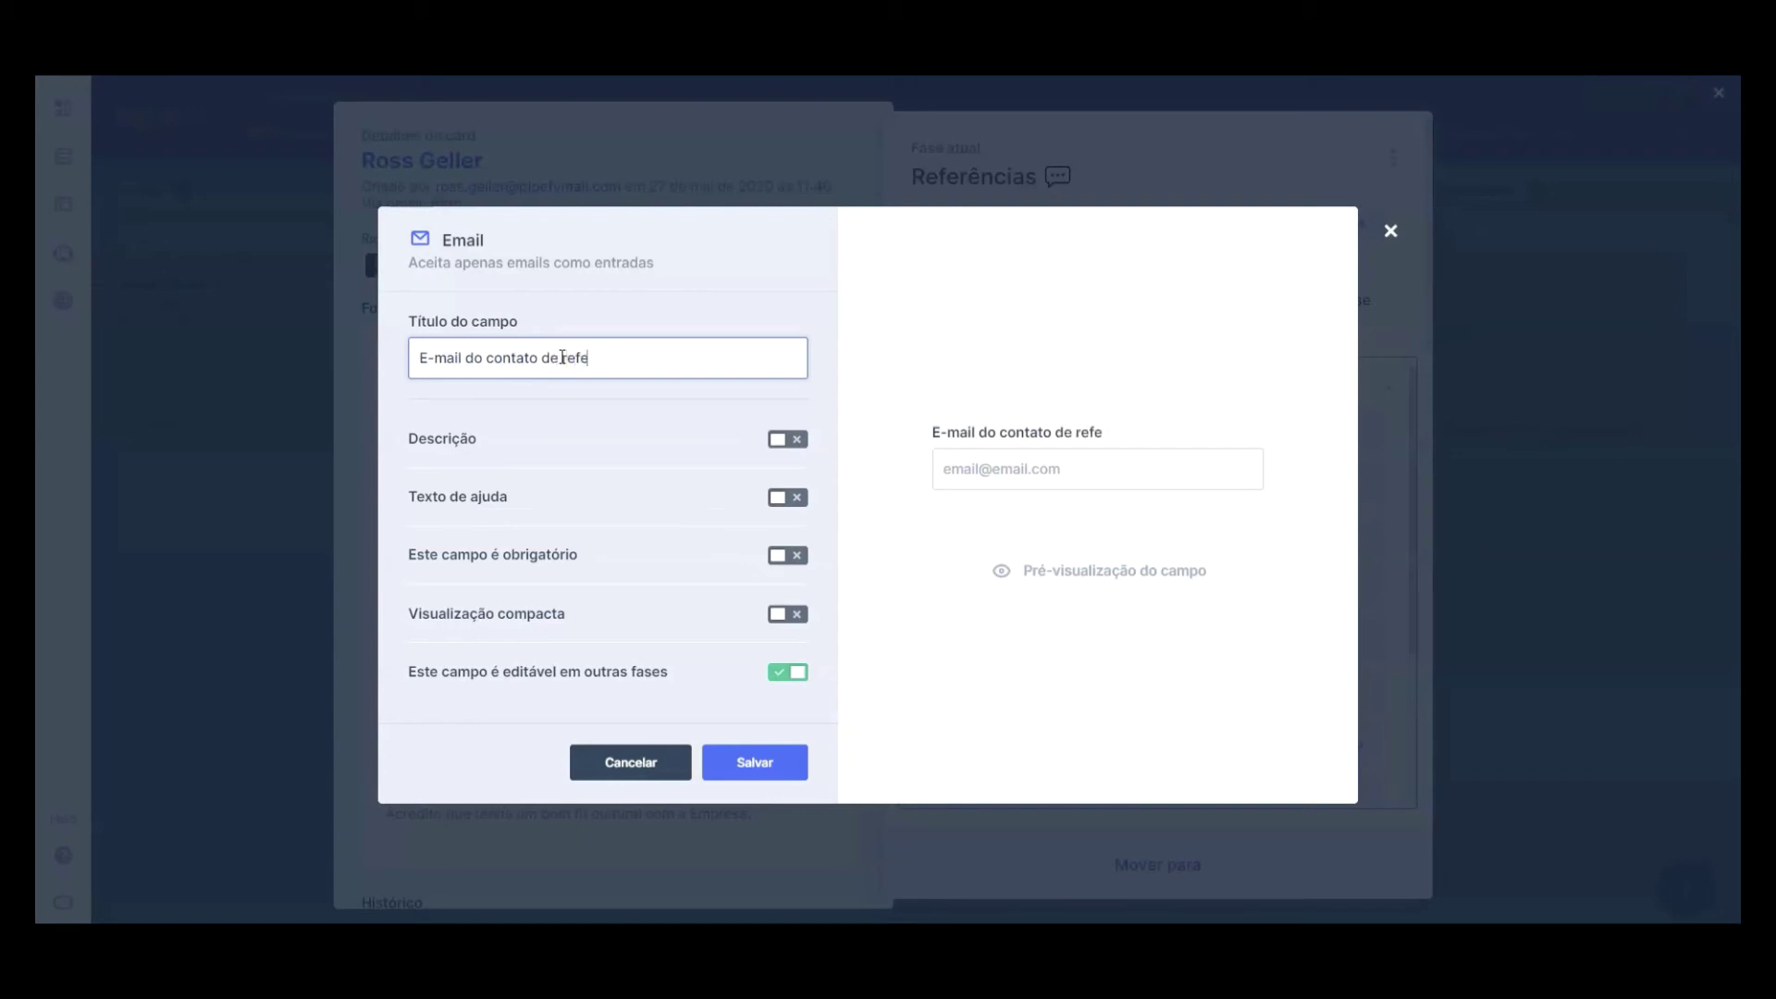
left_click(737, 761)
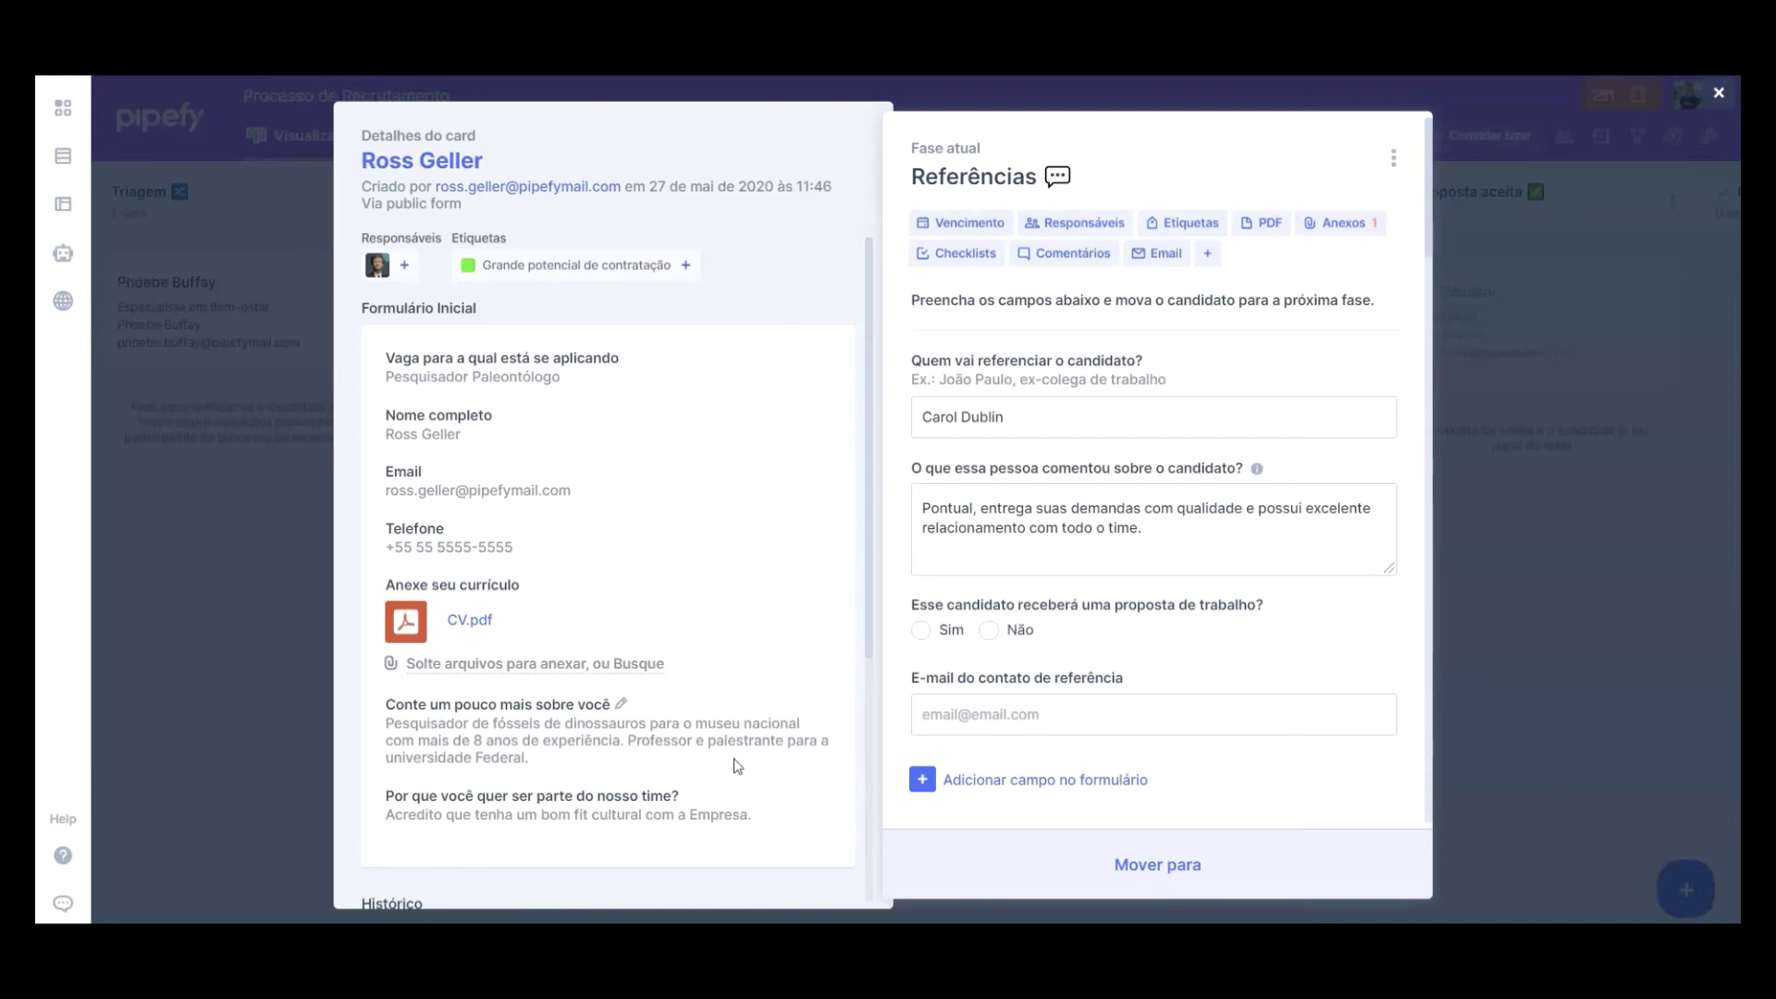
Step: Answer Sim that the candidate will receive an offer and move the card to Proposta
left_click(920, 630)
left_click(1117, 866)
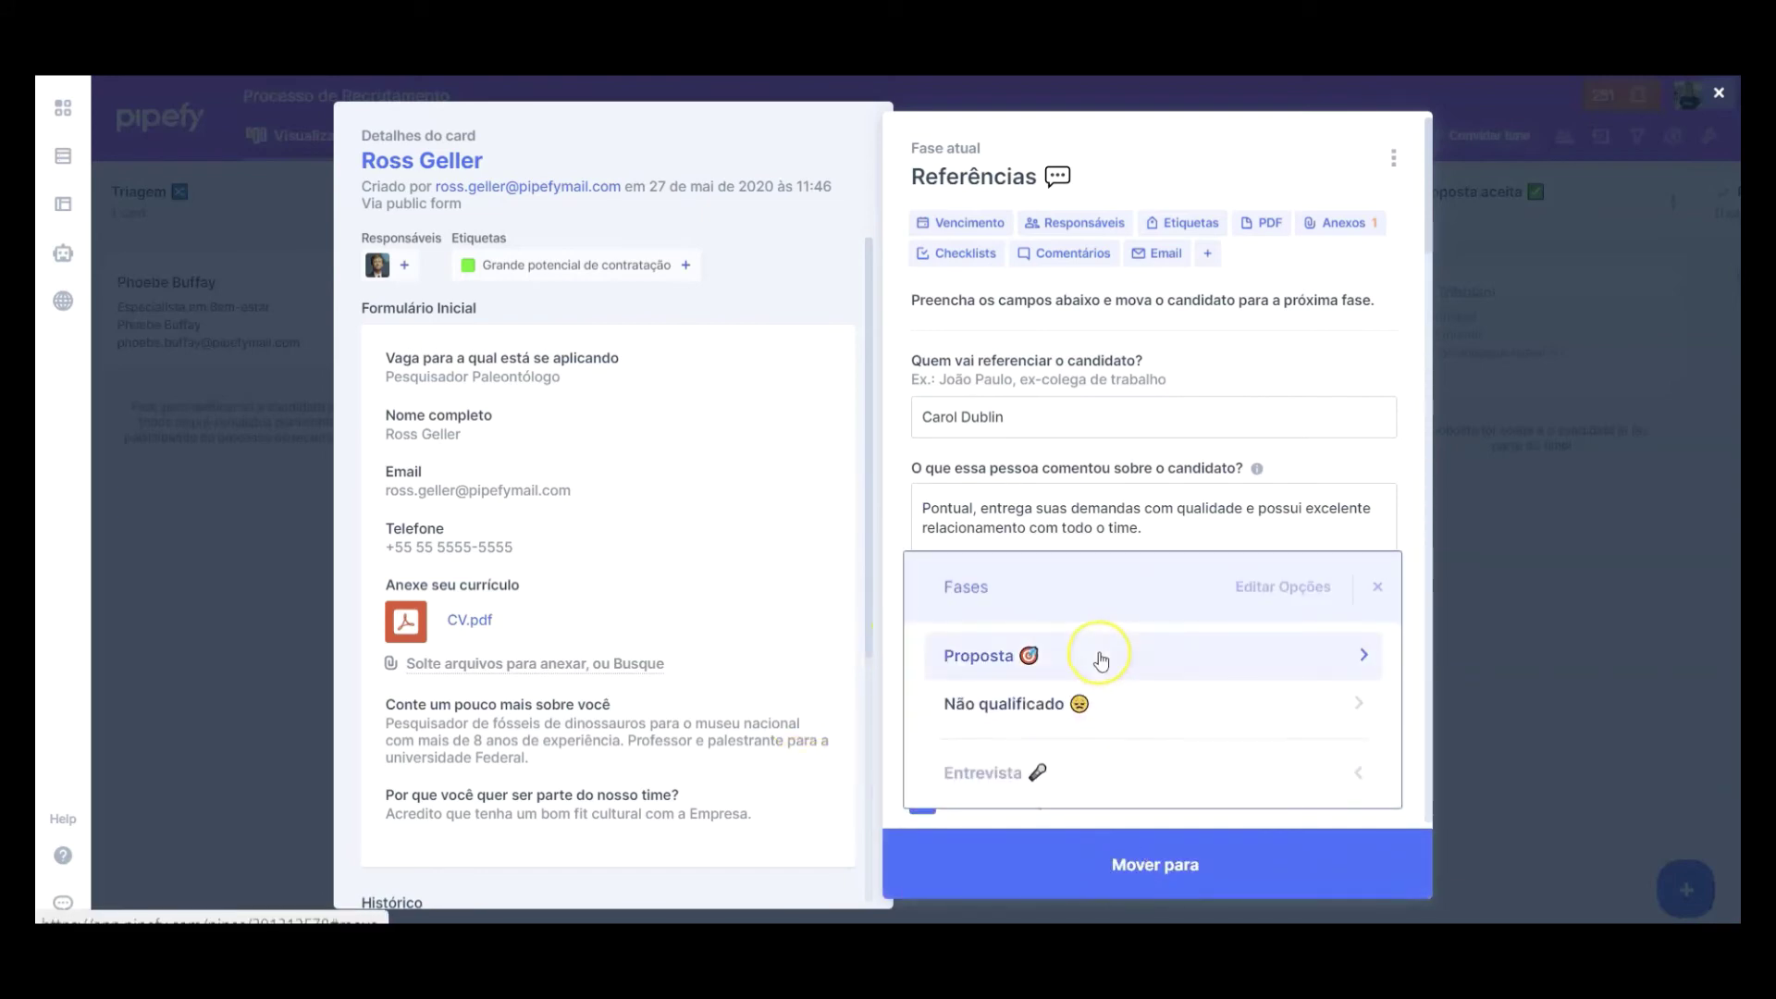
left_click(1100, 658)
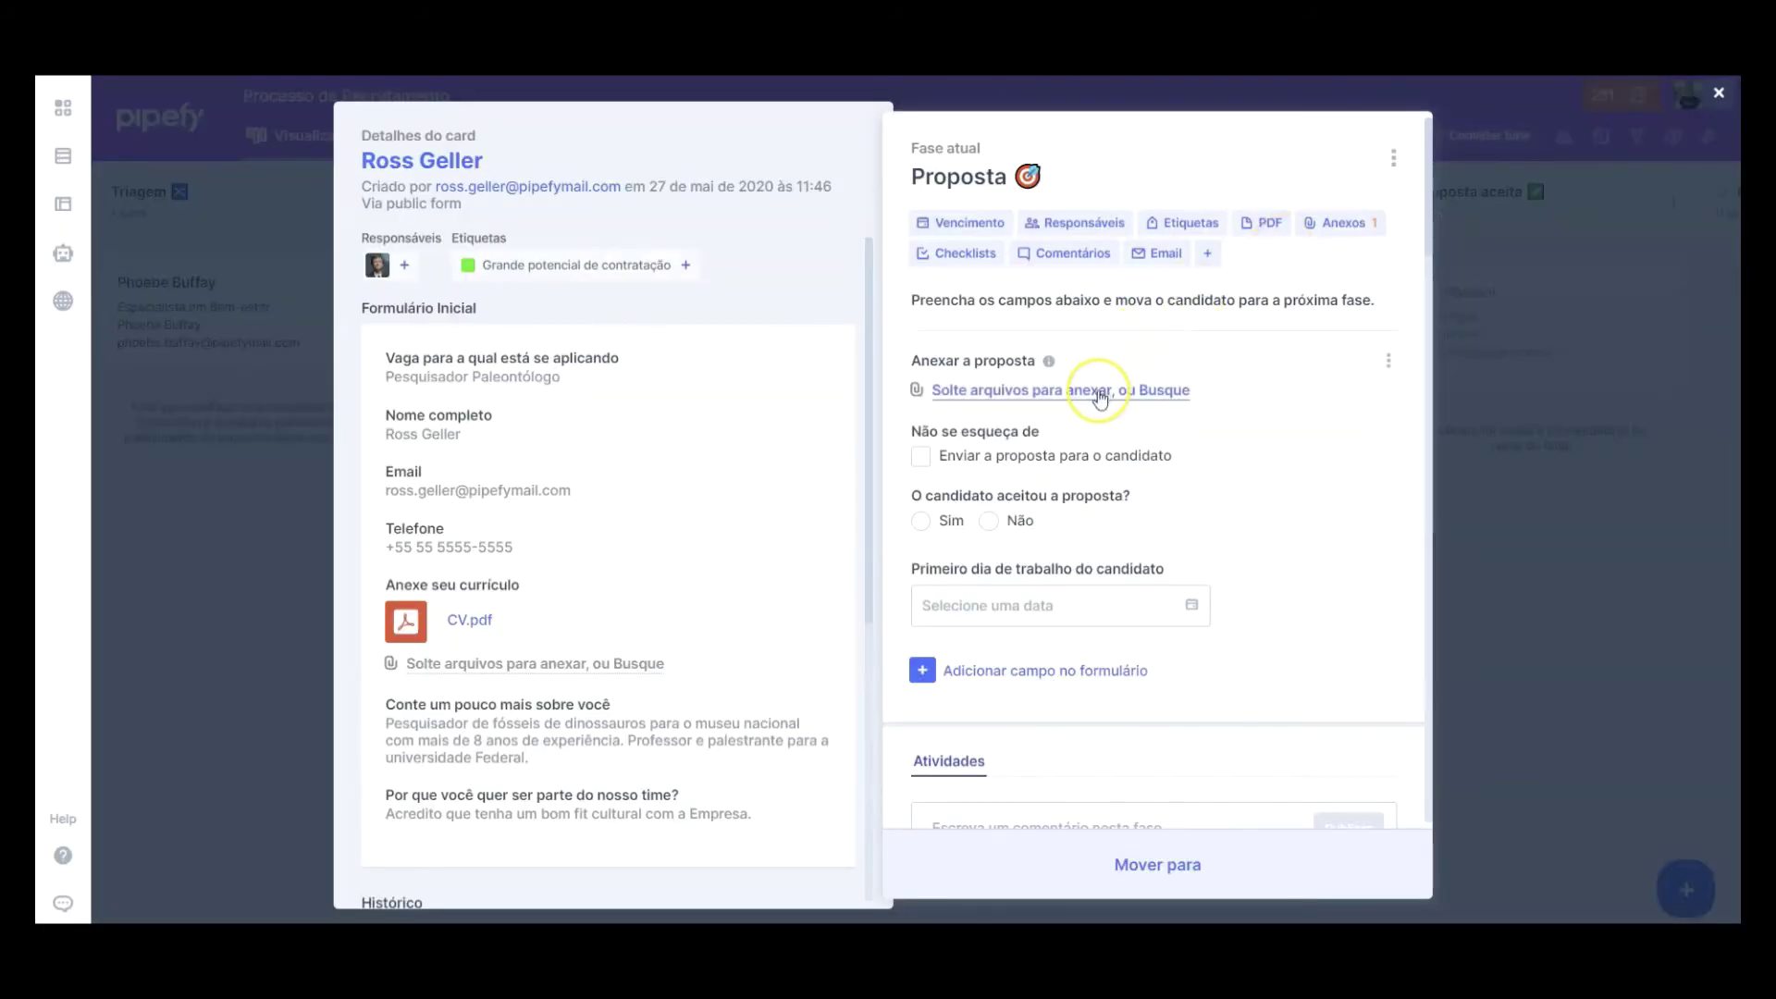
Step: Attach Carta proposta.pdf as the offer and tick 'Enviar a proposta para o candidato'
left_click(1101, 389)
left_click(428, 175)
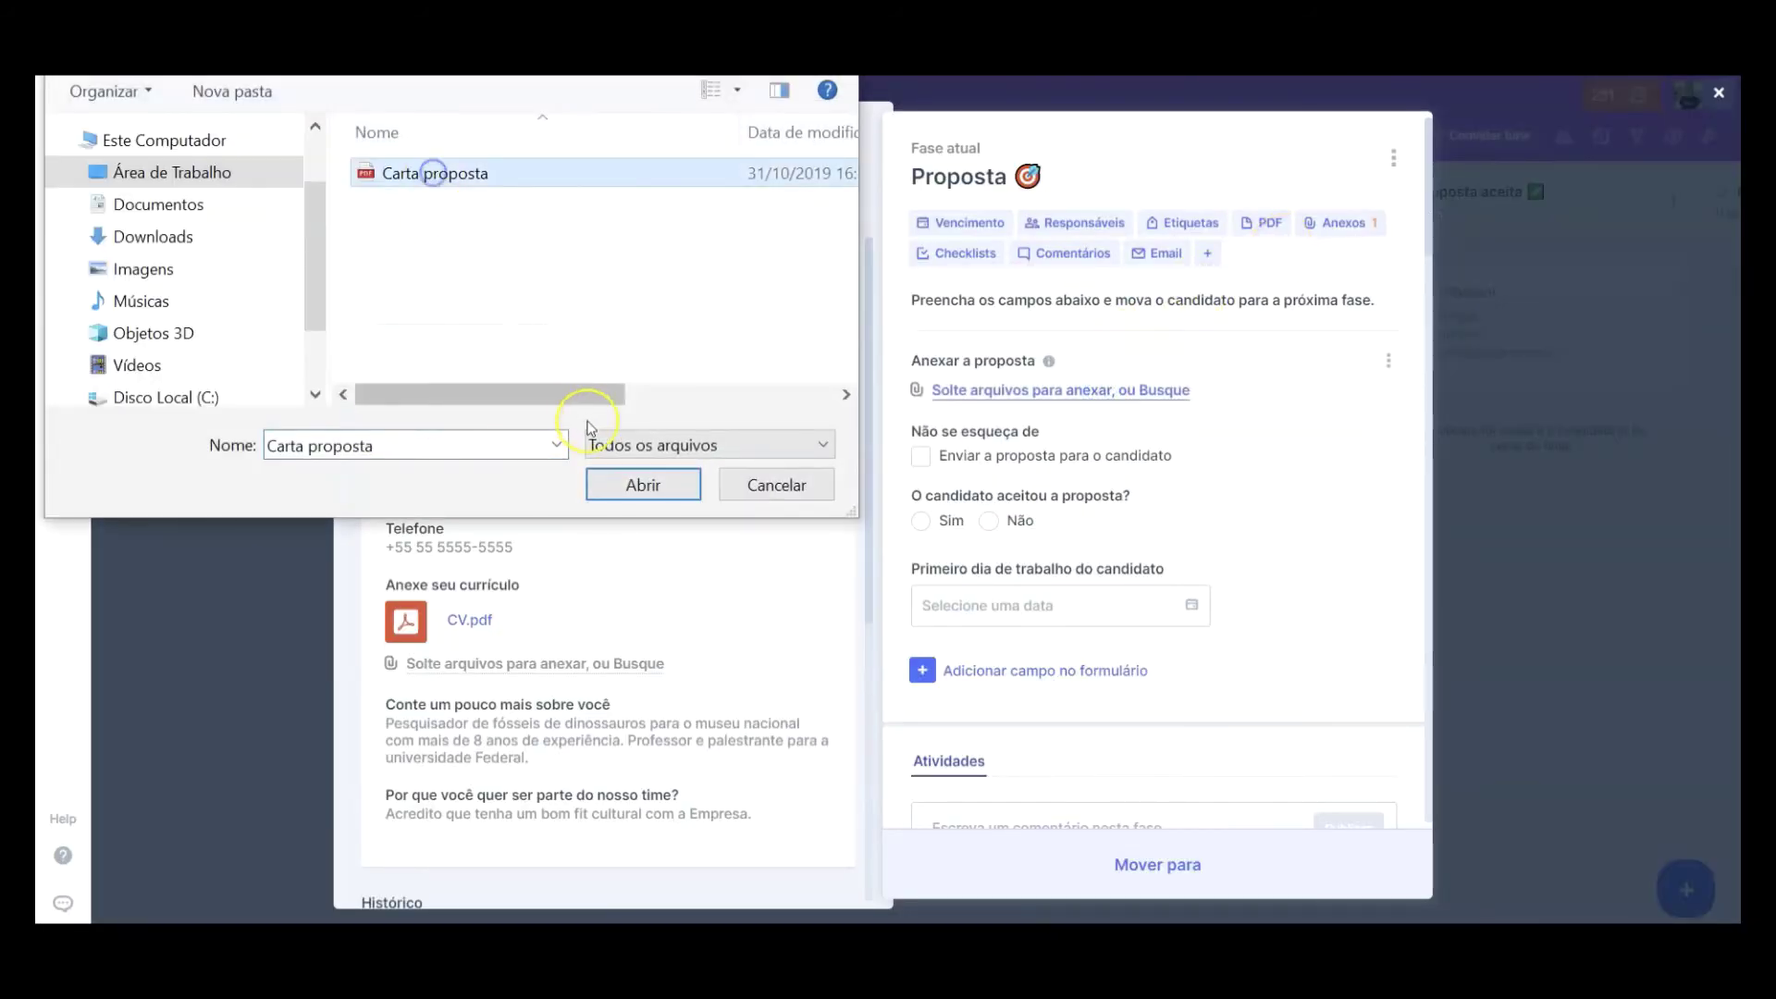
left_click(670, 482)
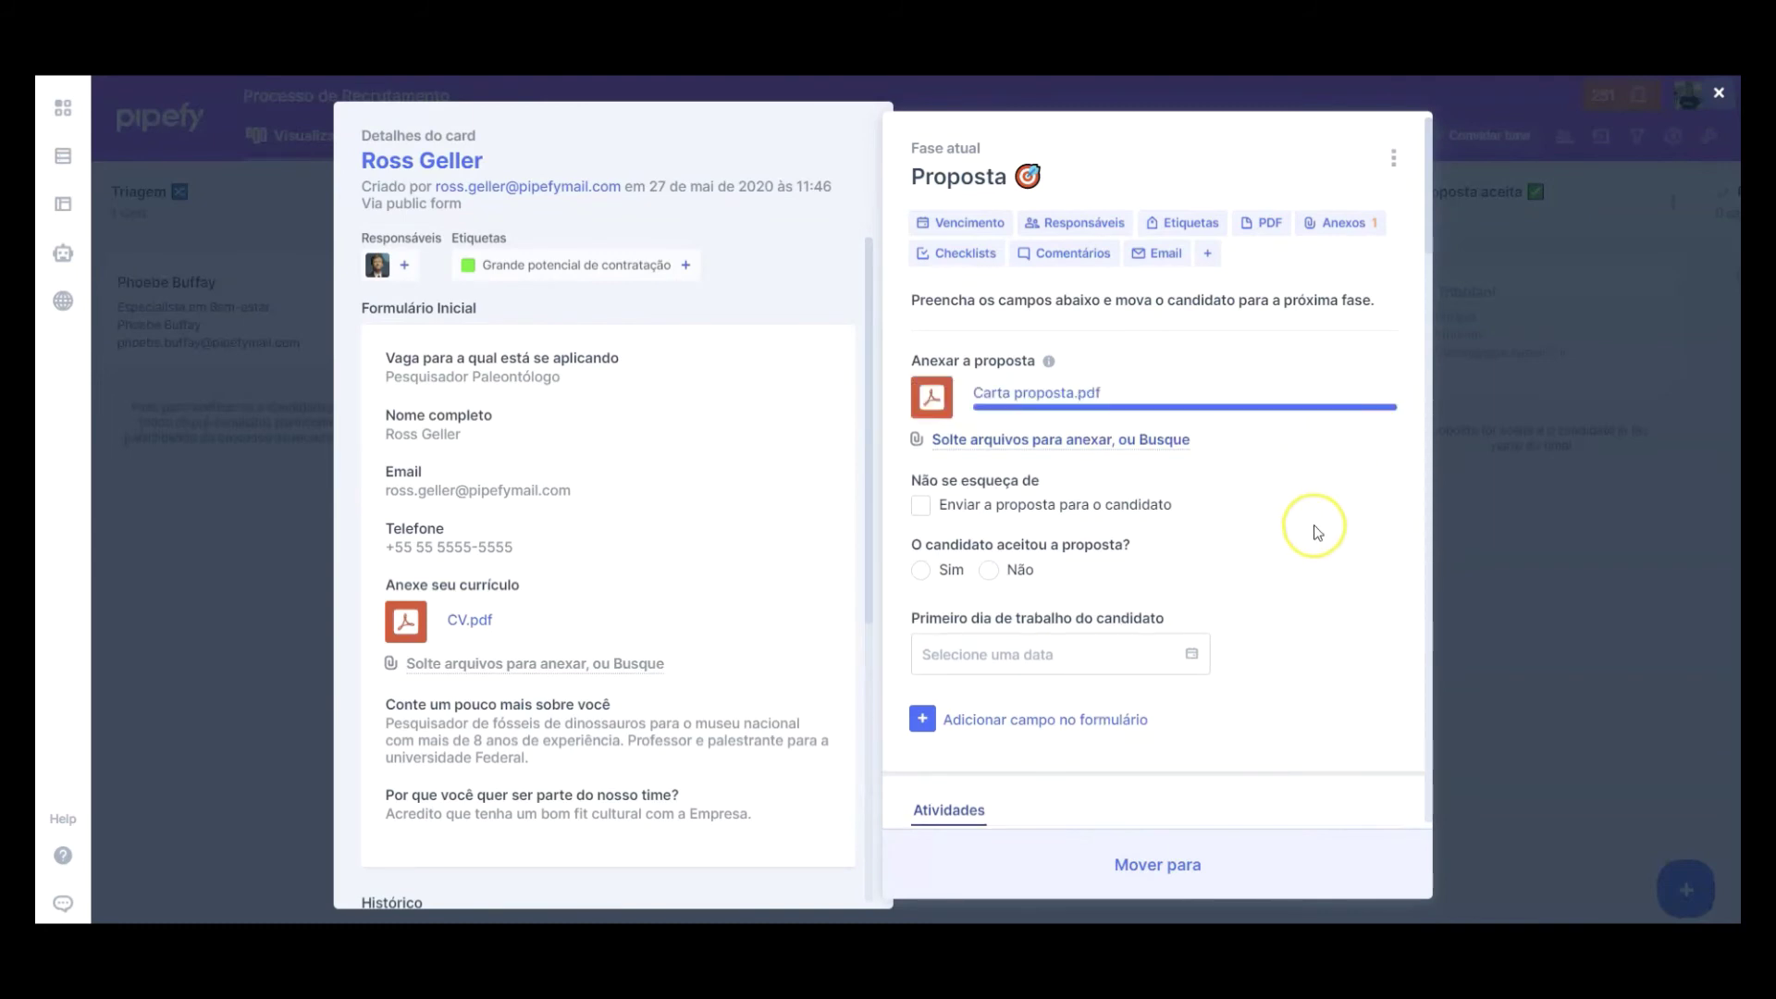
left_click(920, 507)
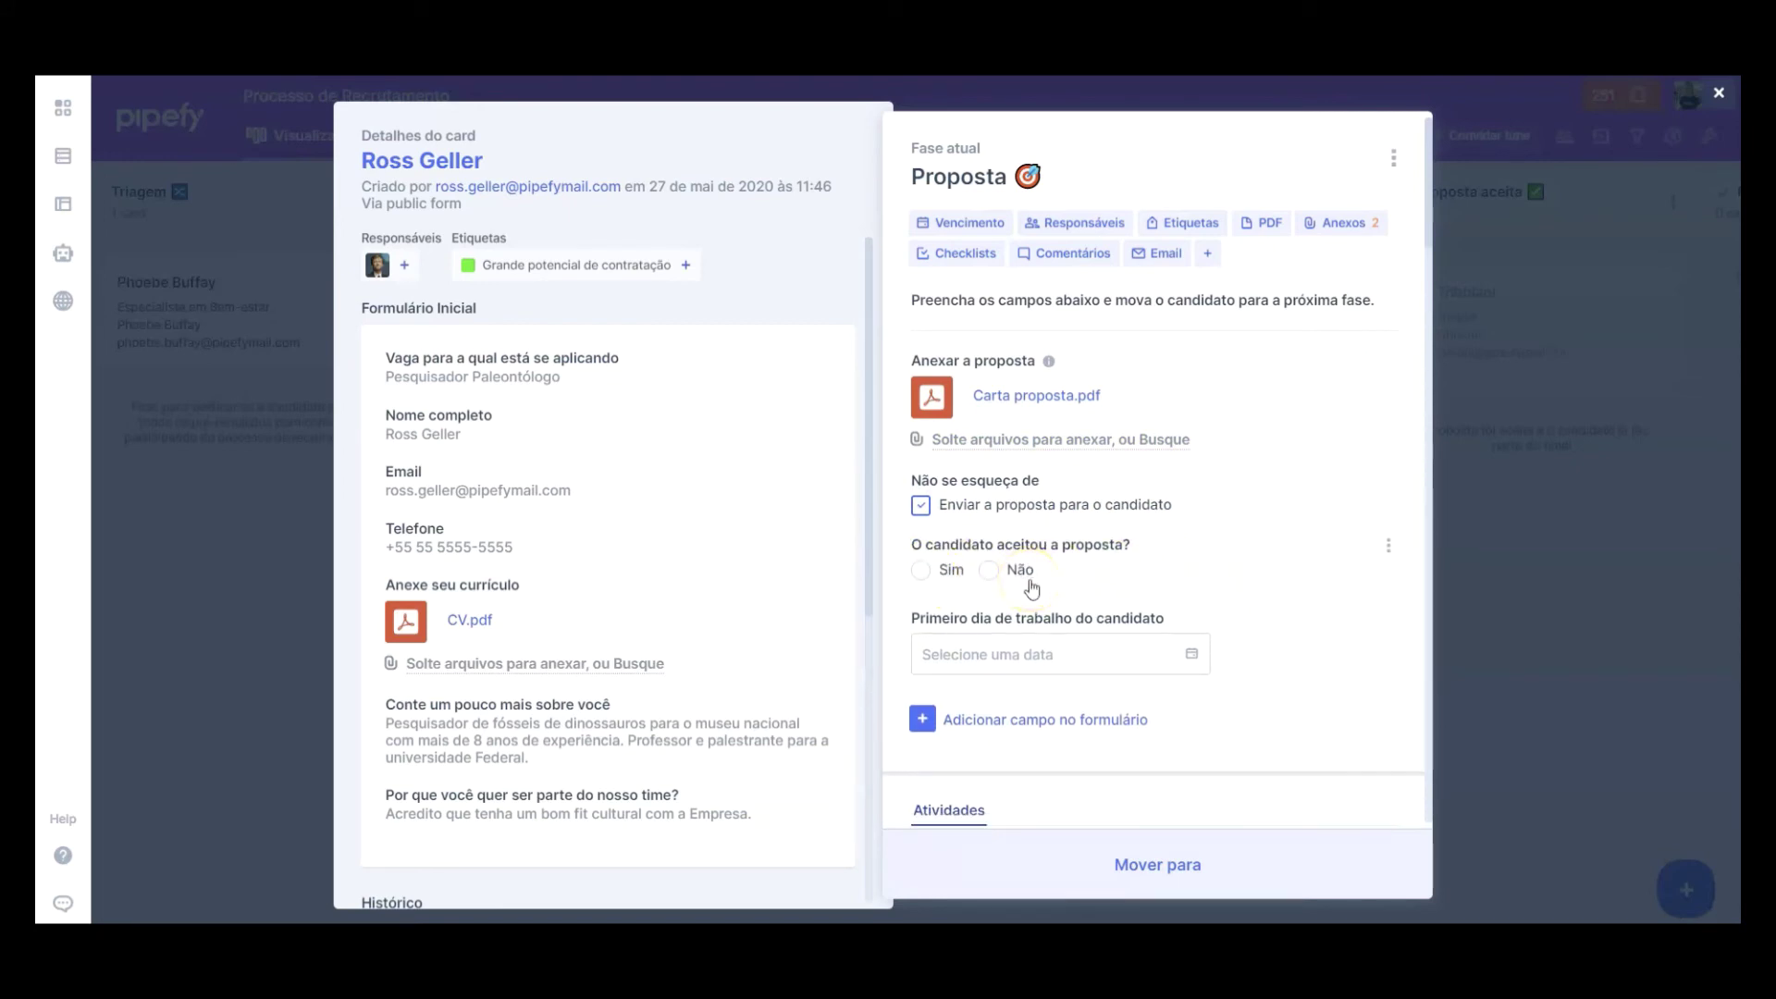
scroll(1032, 590, "down", 2)
scroll(676, 550, "down", 3)
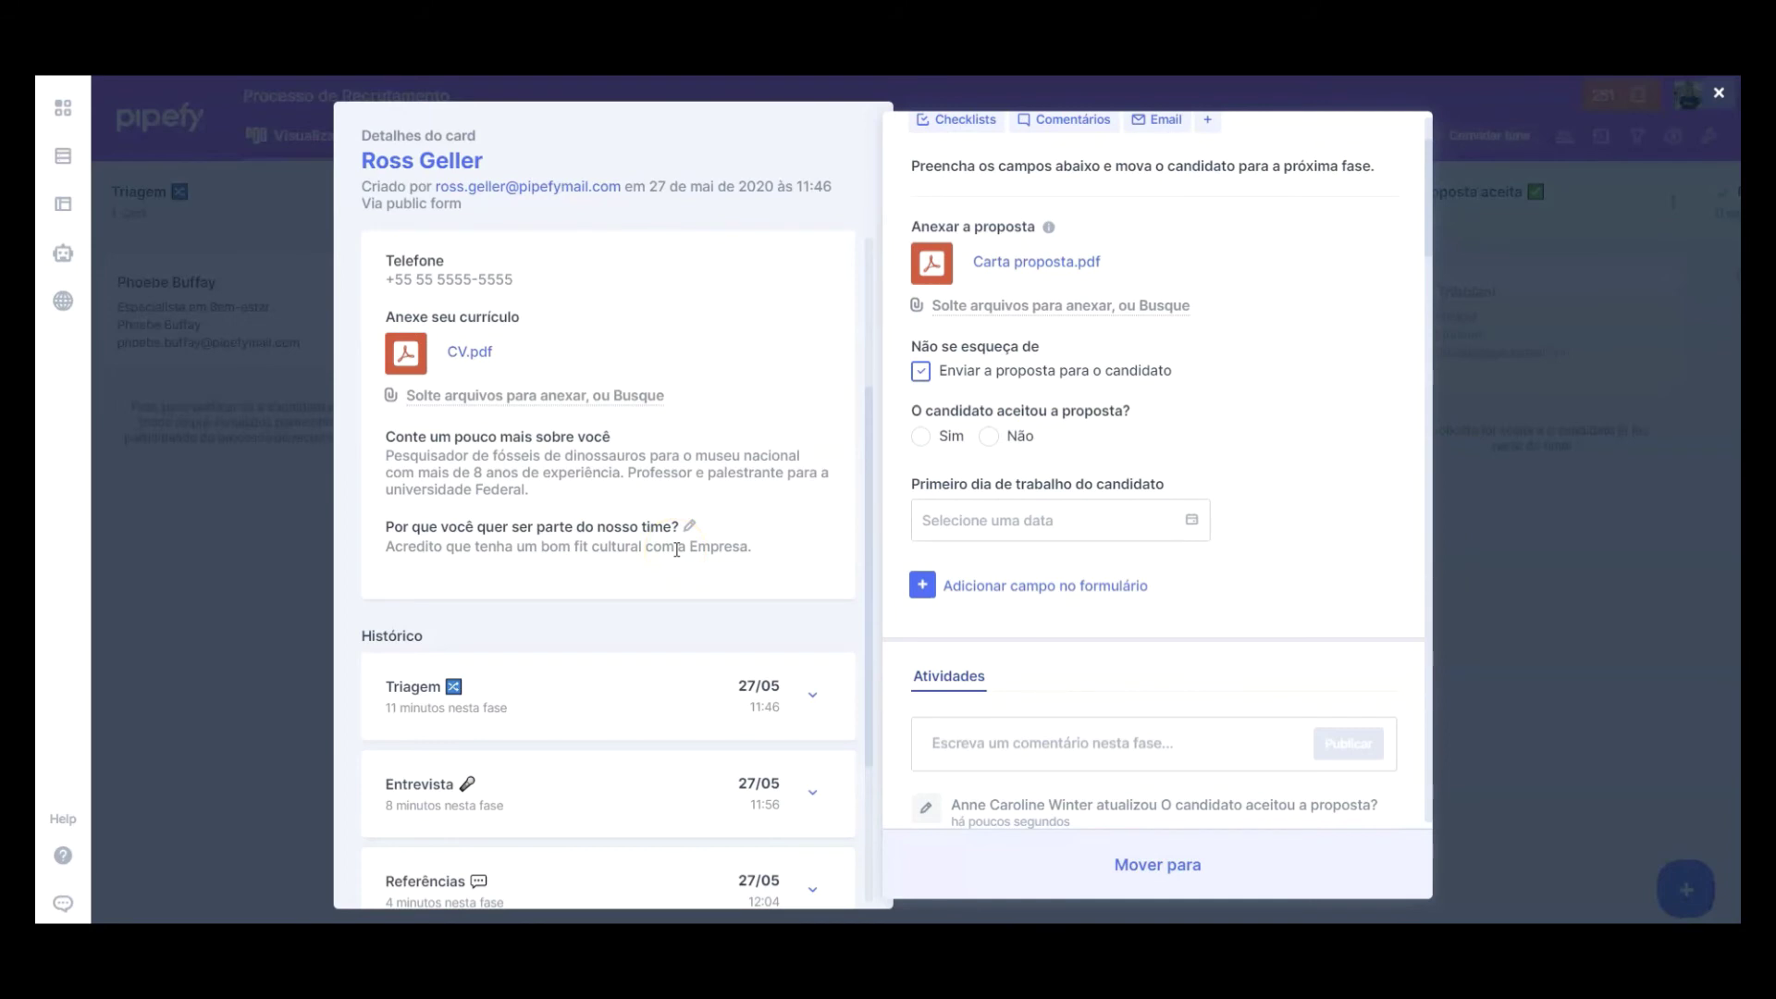
scroll(676, 550, "down", 2)
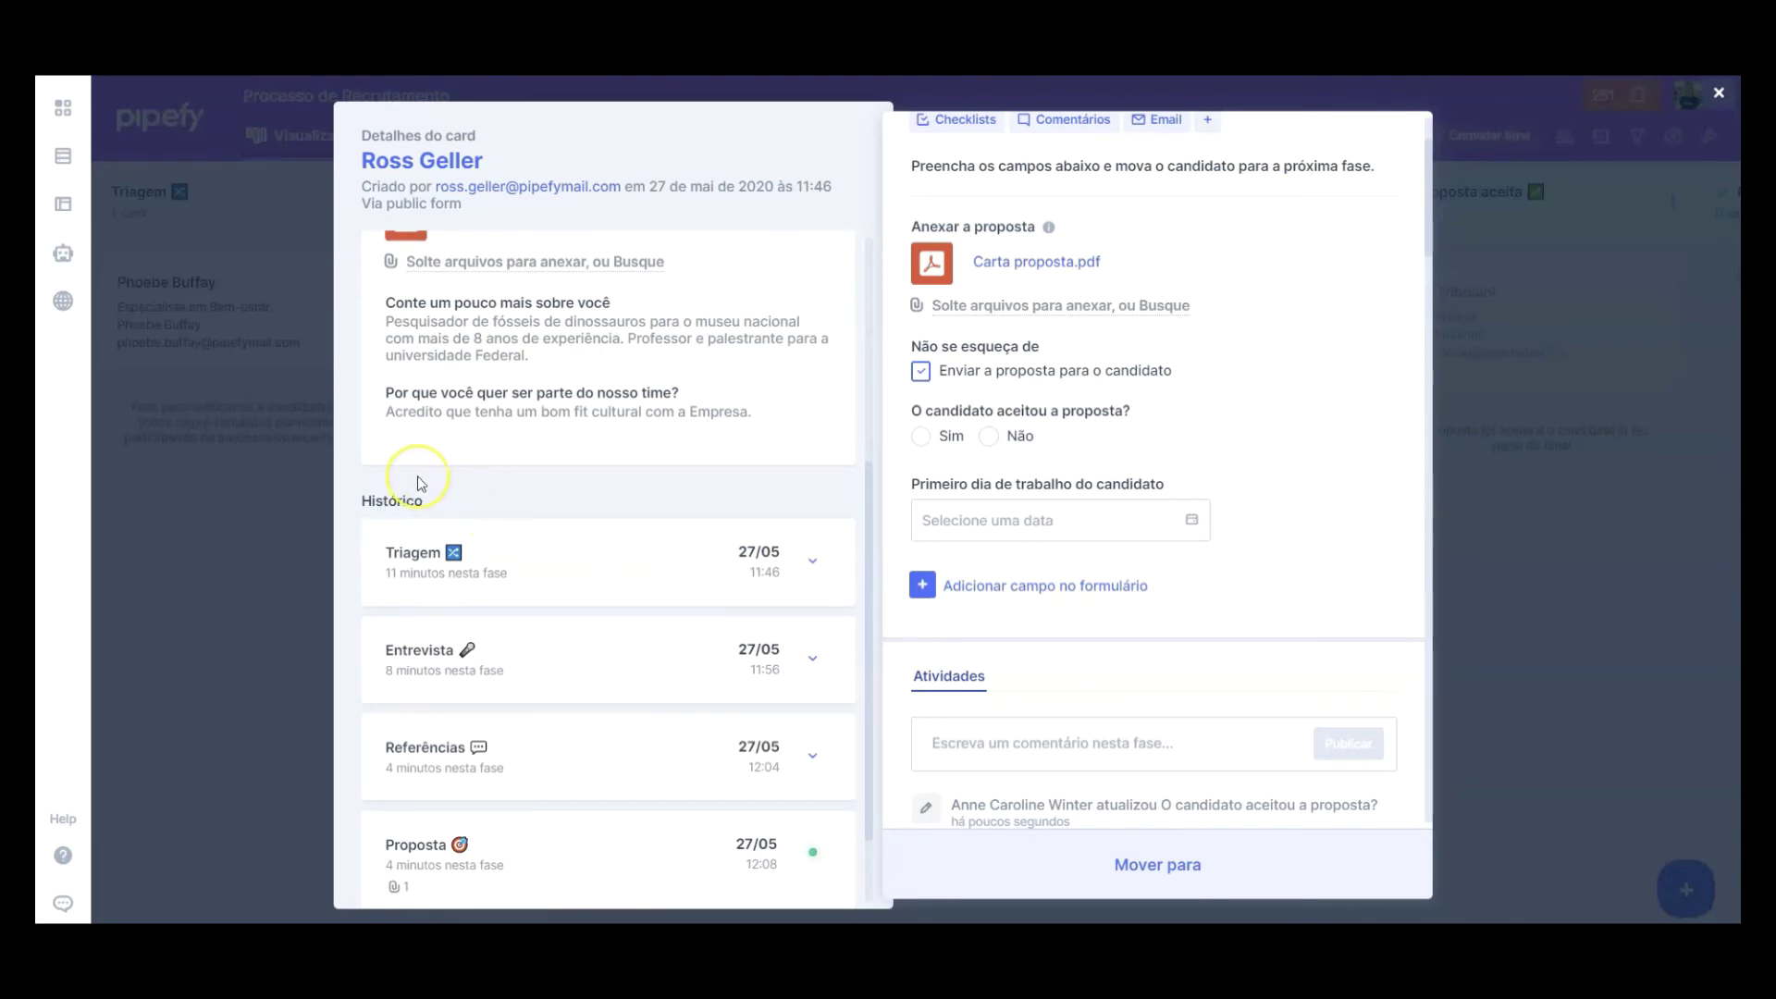
Step: Answer Sim to offer accepted, save first work day 15/06/2020, and move the card to Proposta aceita
left_click(811, 663)
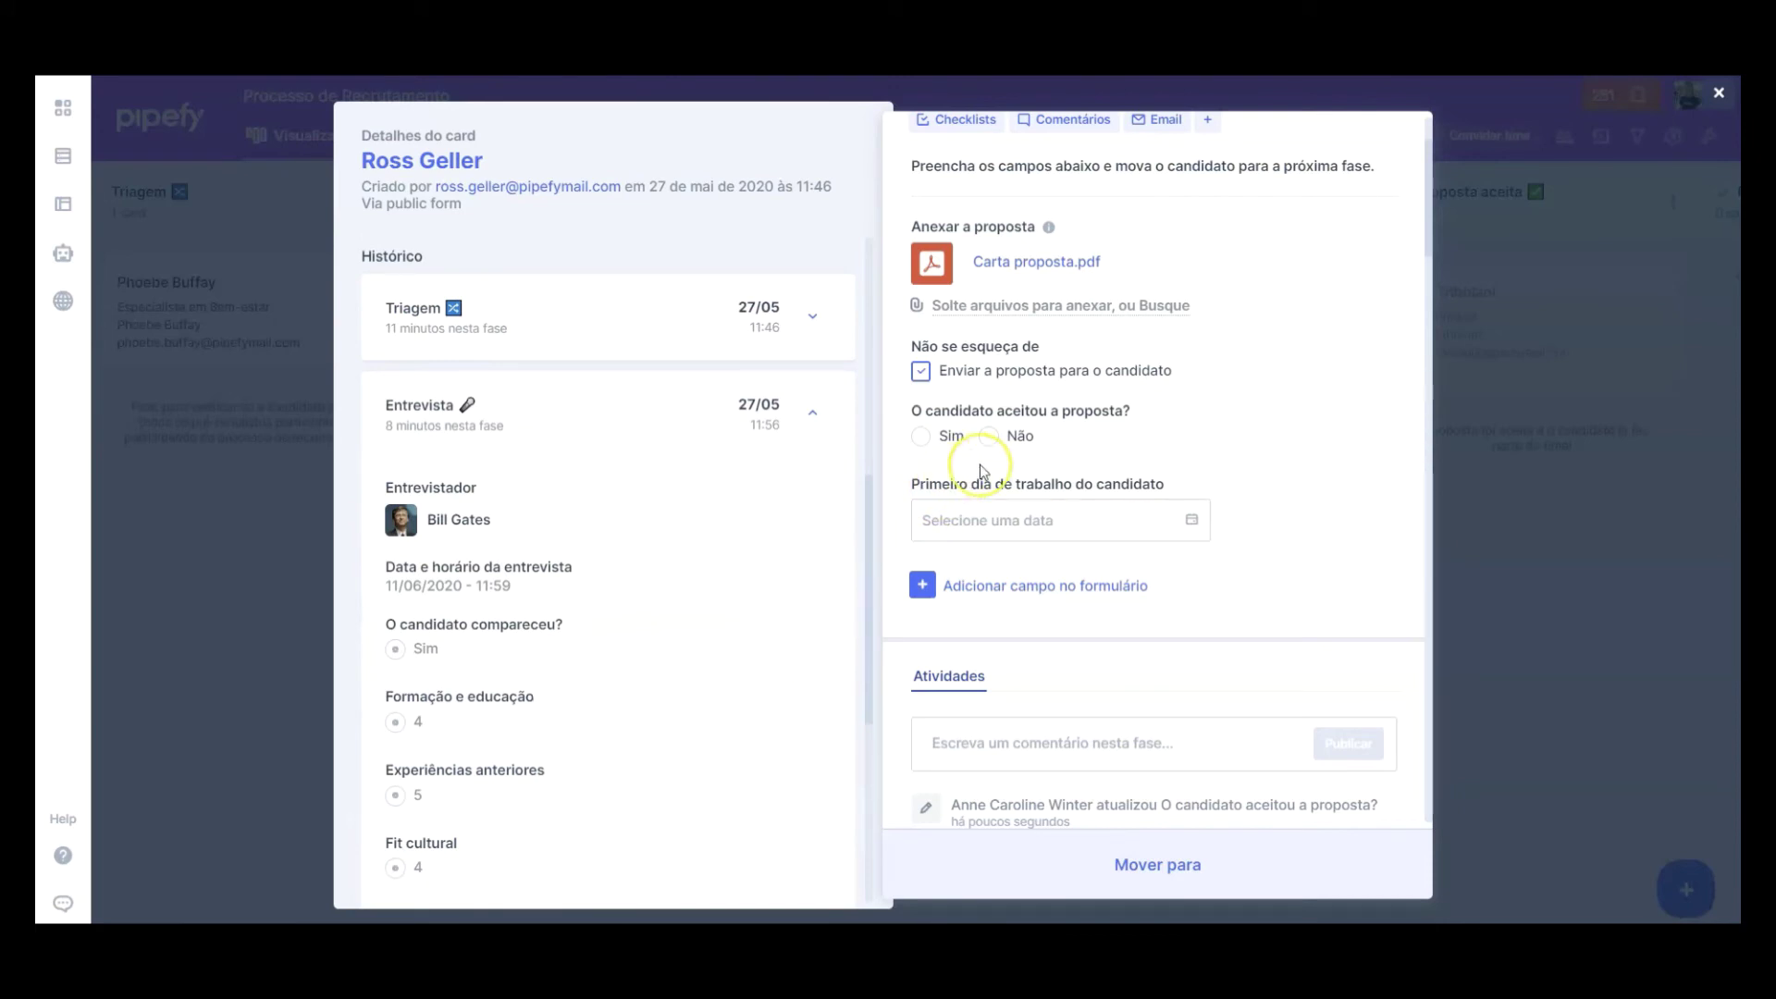
left_click(952, 438)
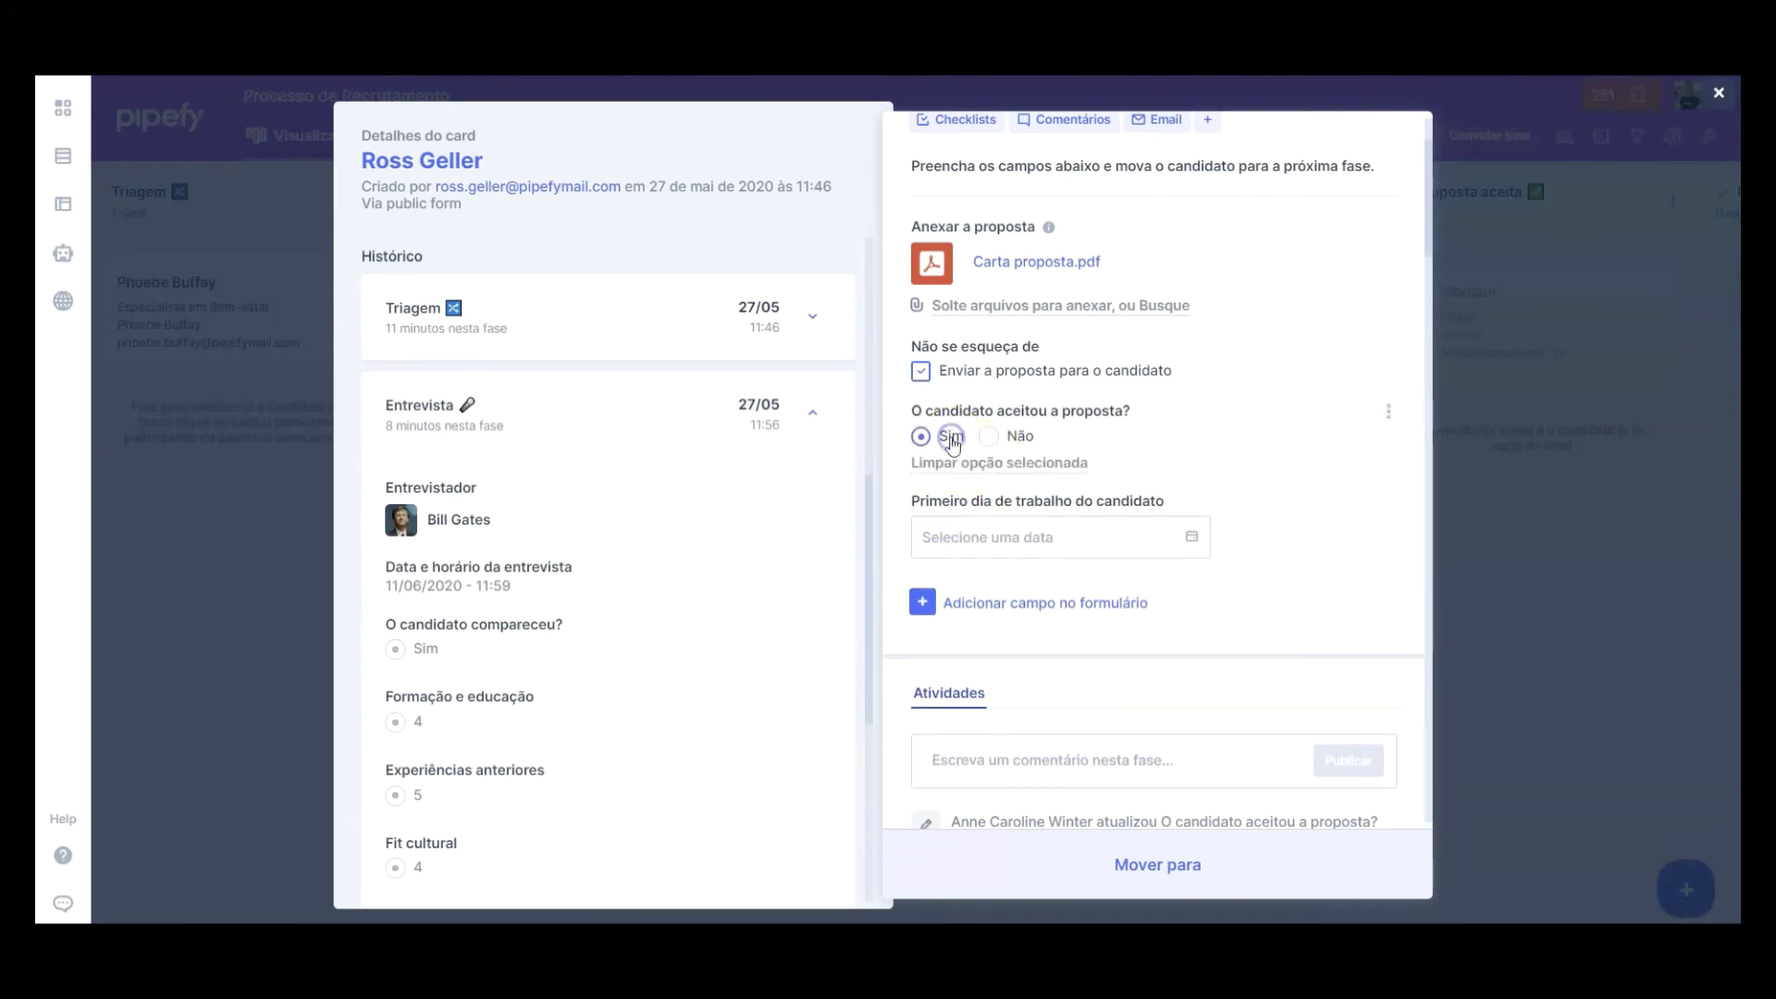
left_click(1165, 545)
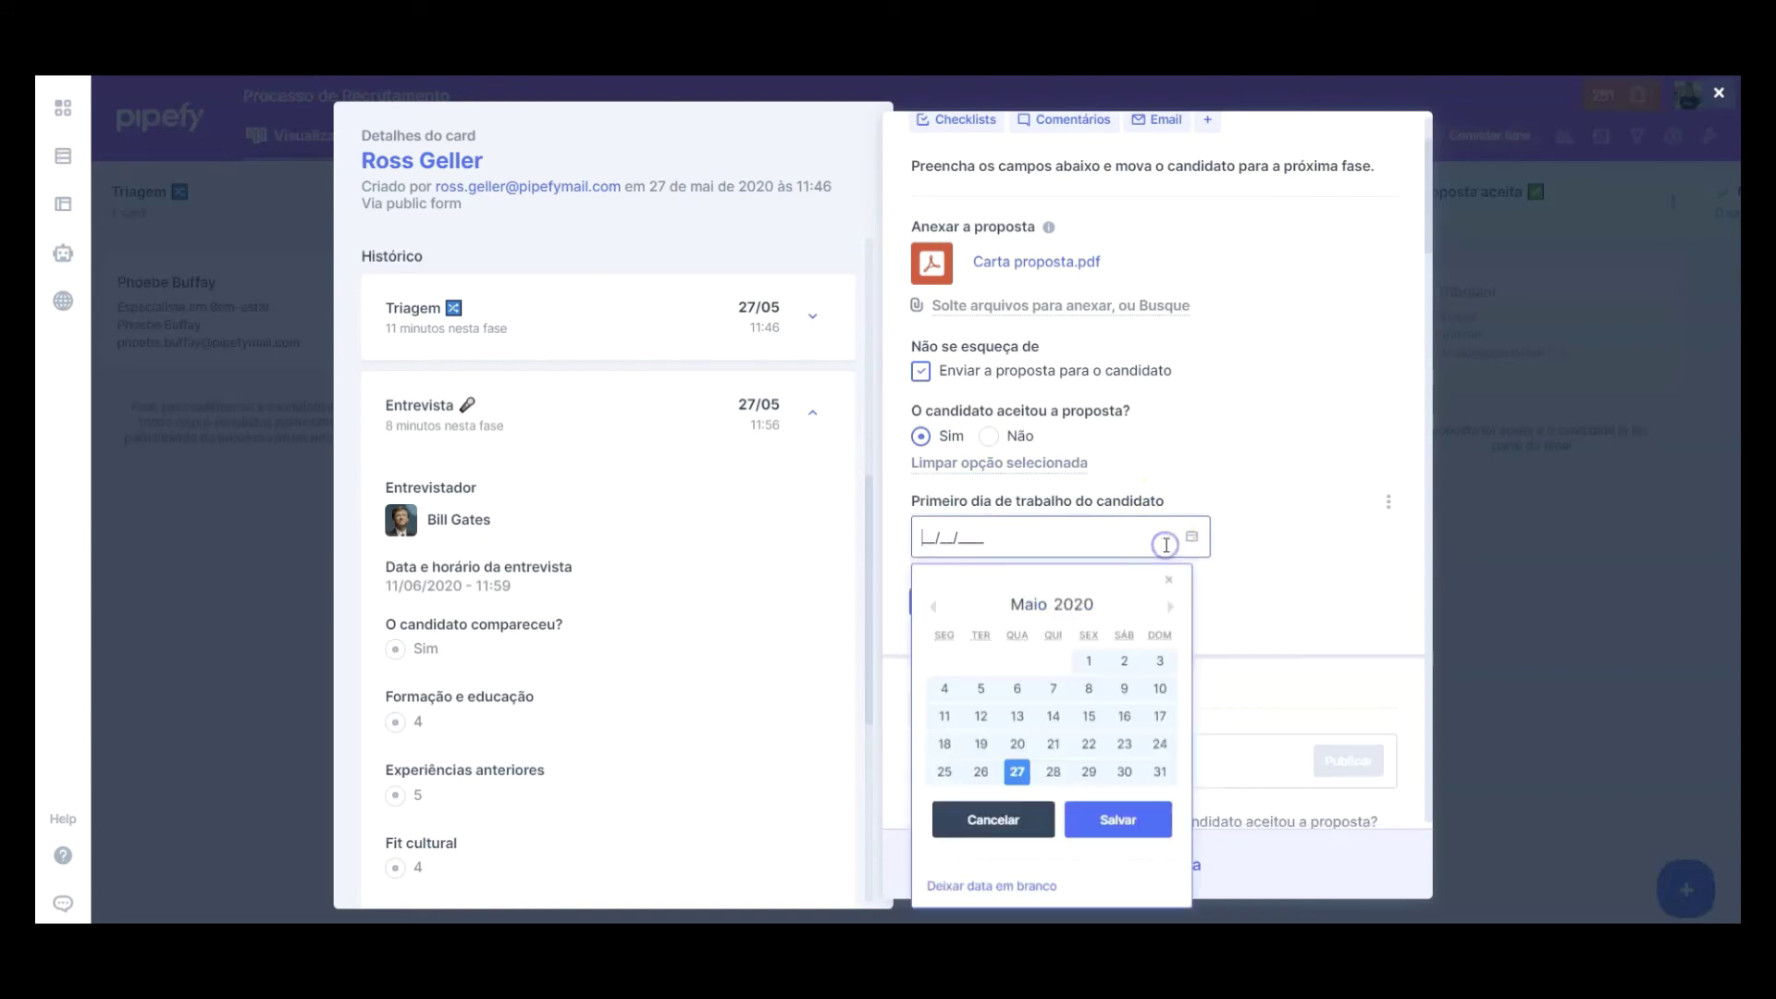
left_click(1171, 607)
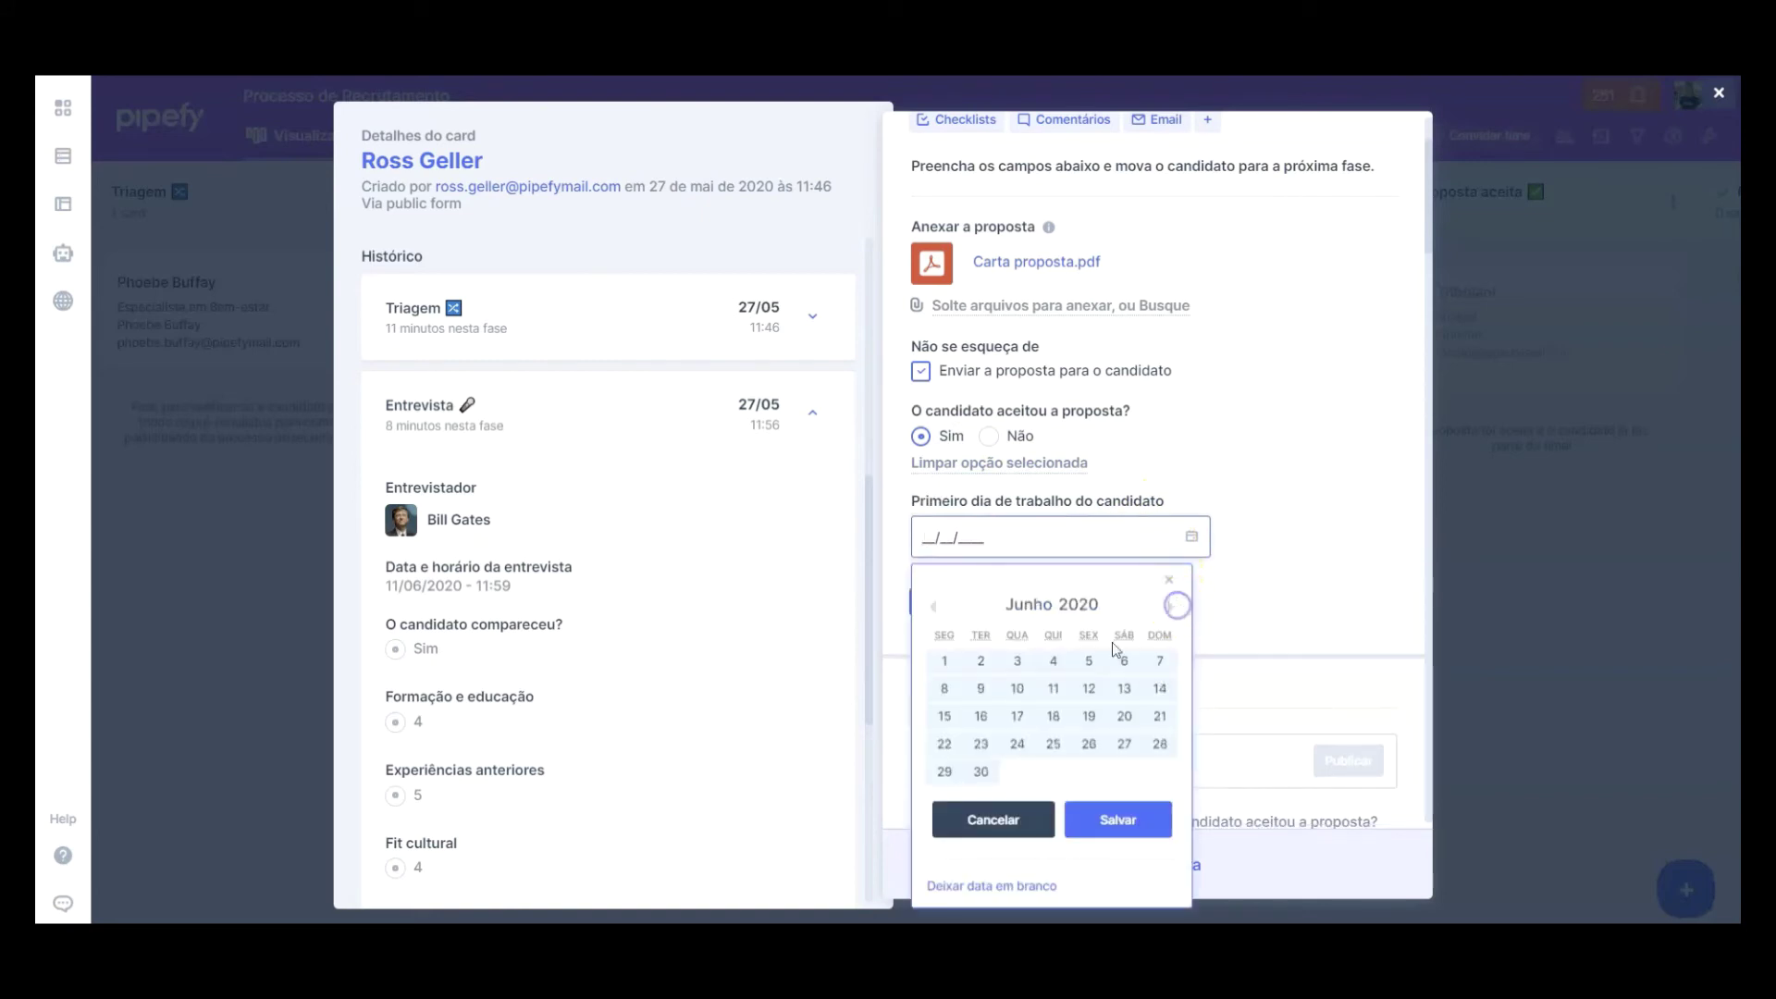
left_click(944, 716)
left_click(1106, 824)
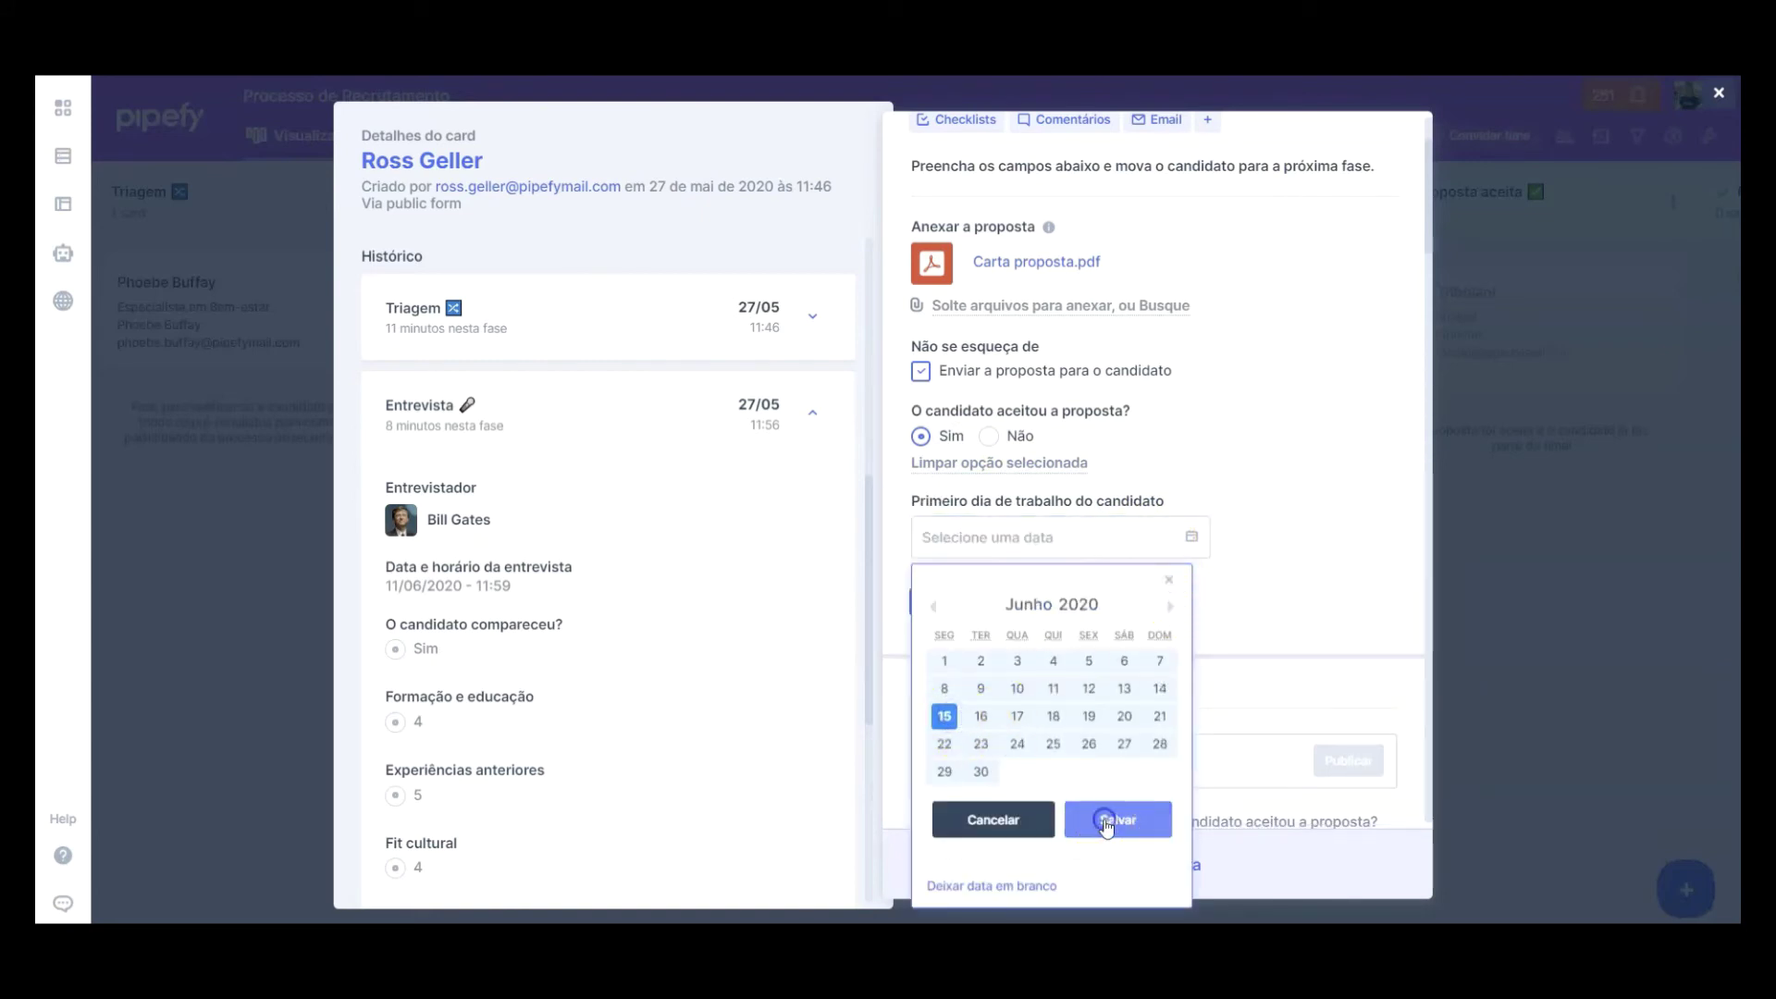
left_click(1199, 868)
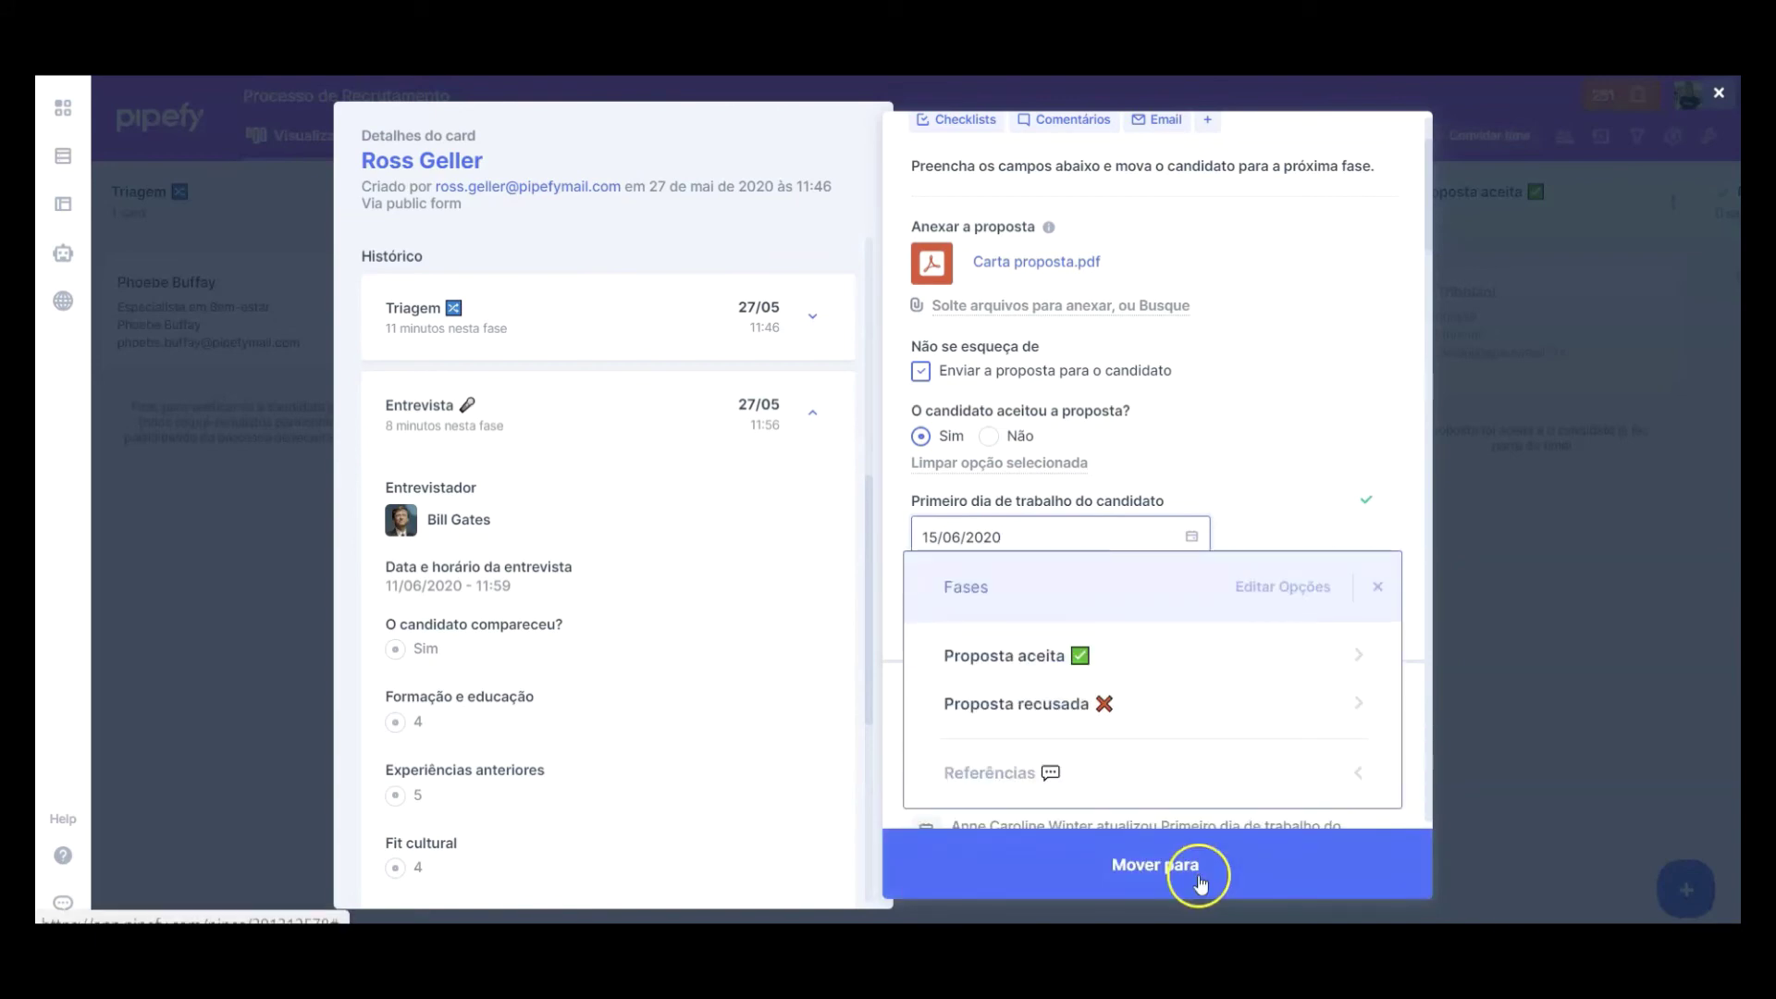
left_click(1171, 654)
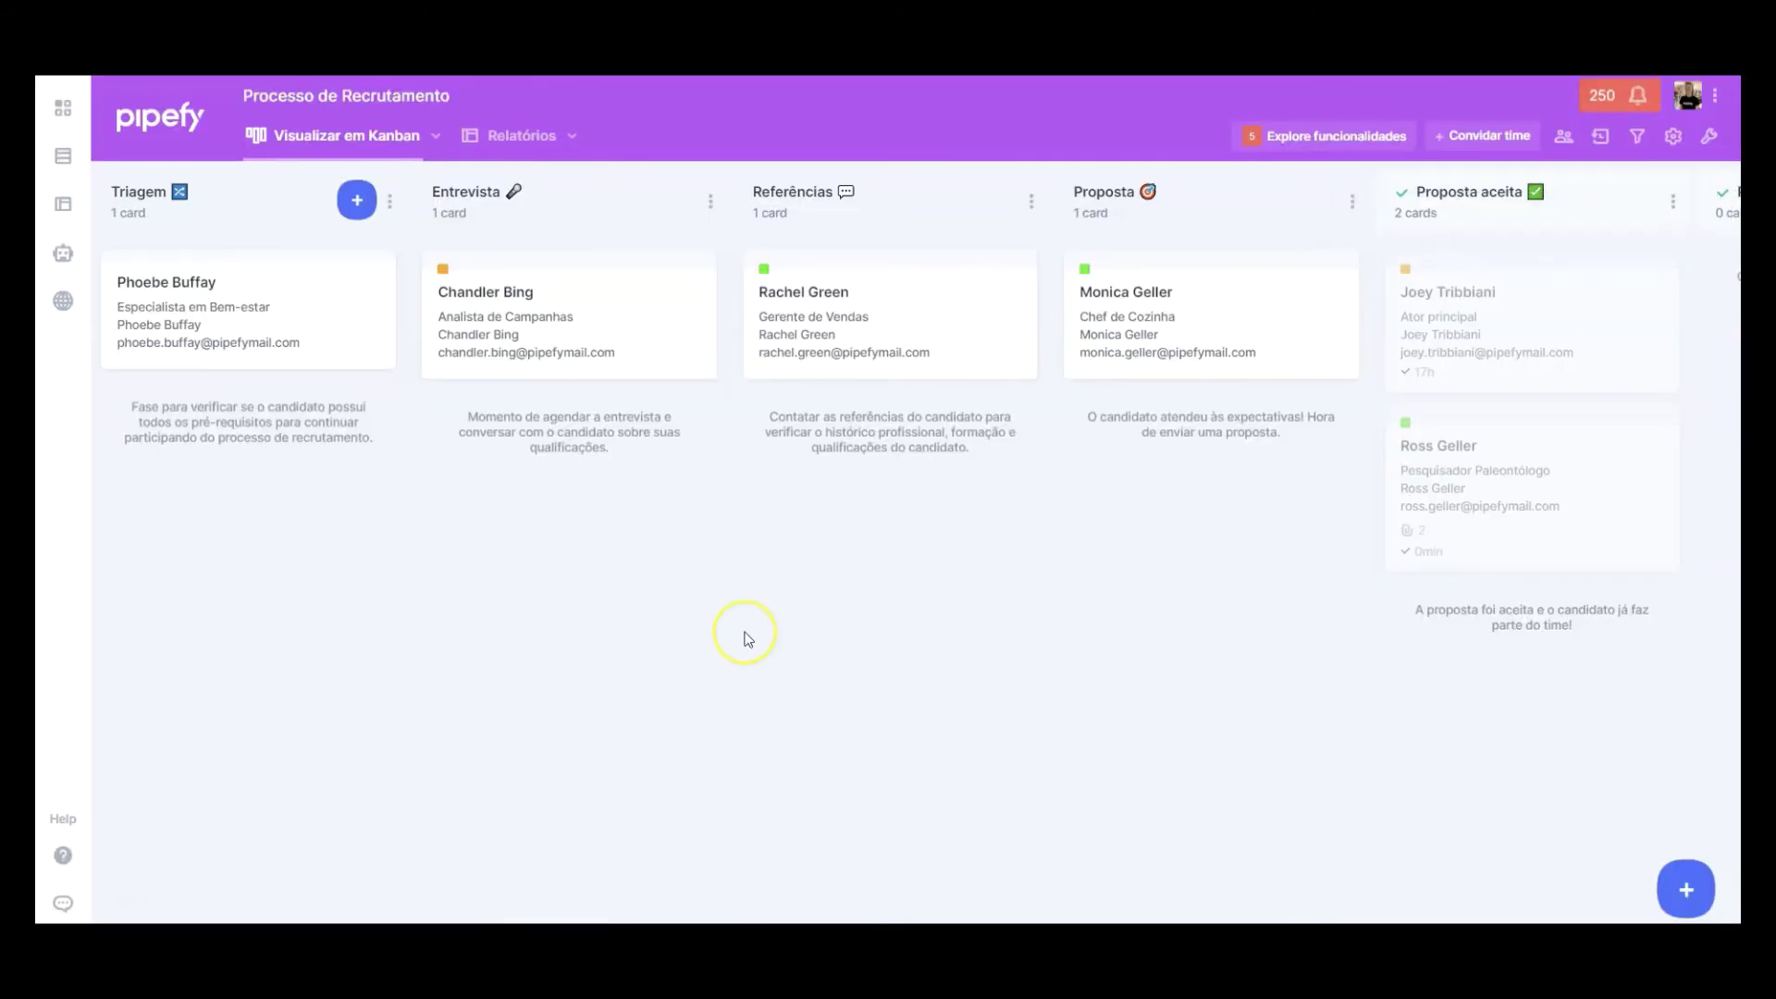
Step: Show the Relatórios report of all 7 cards and check its Título, Fase atual, Criador and Criado em columns
left_click(510, 137)
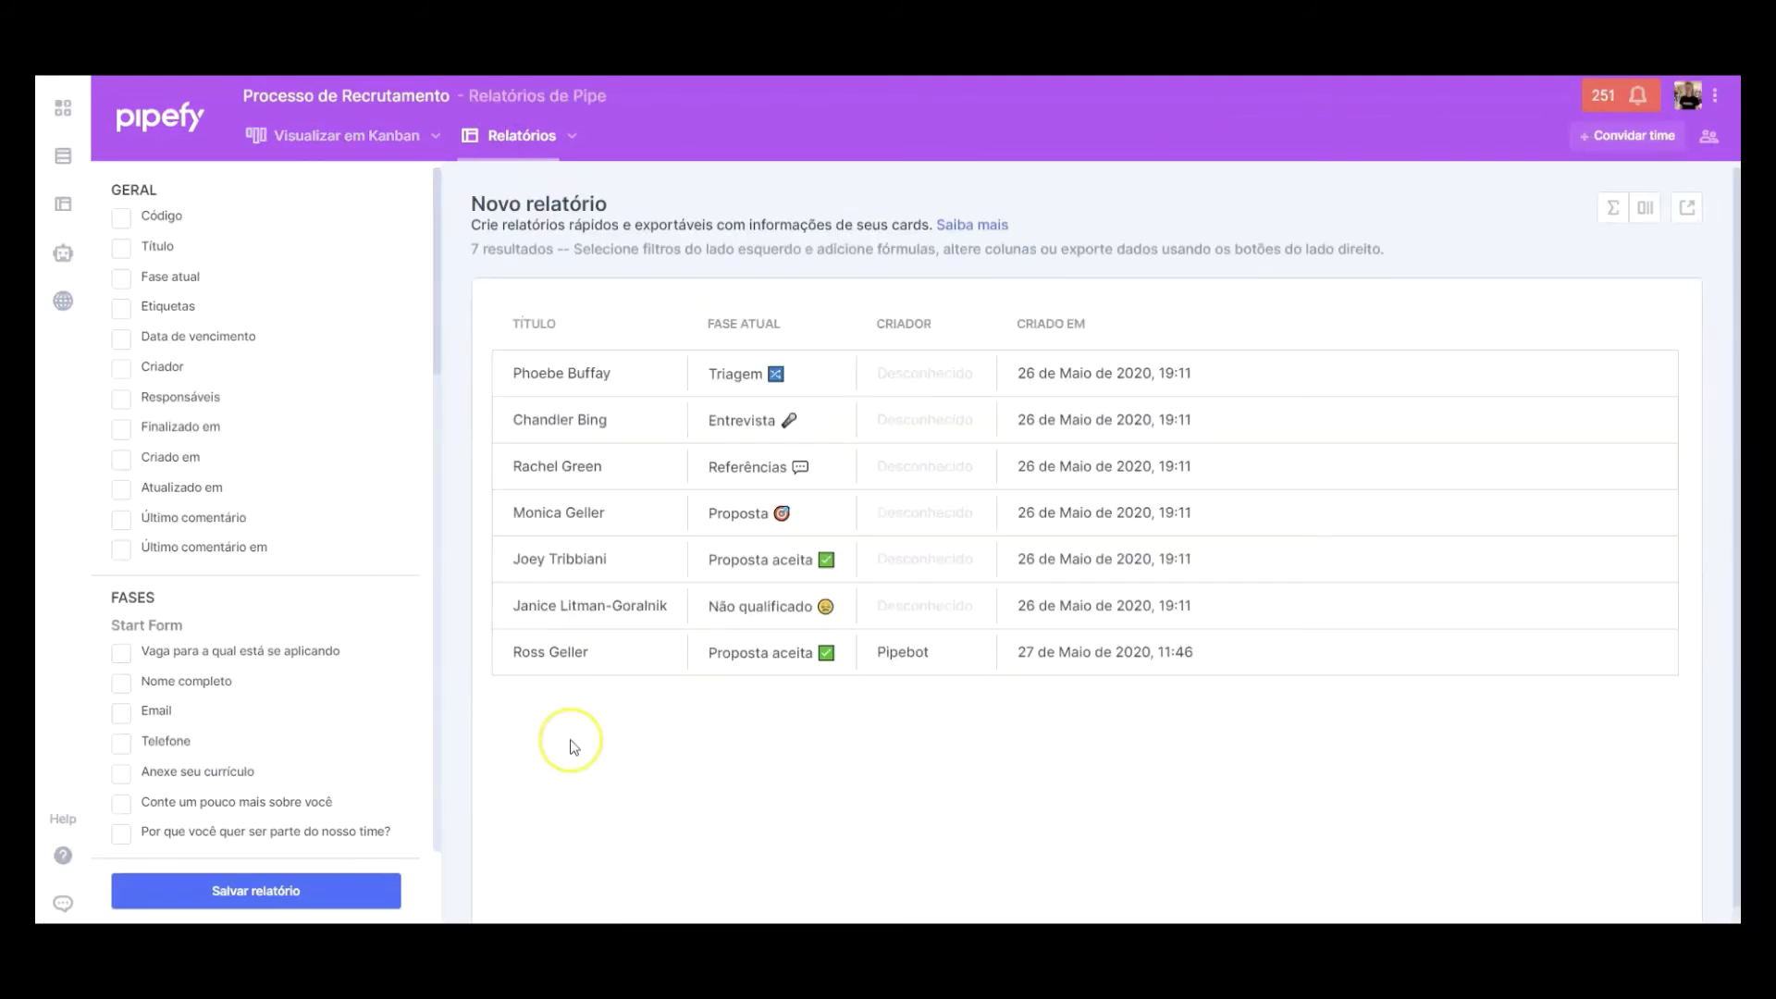
left_click(1632, 216)
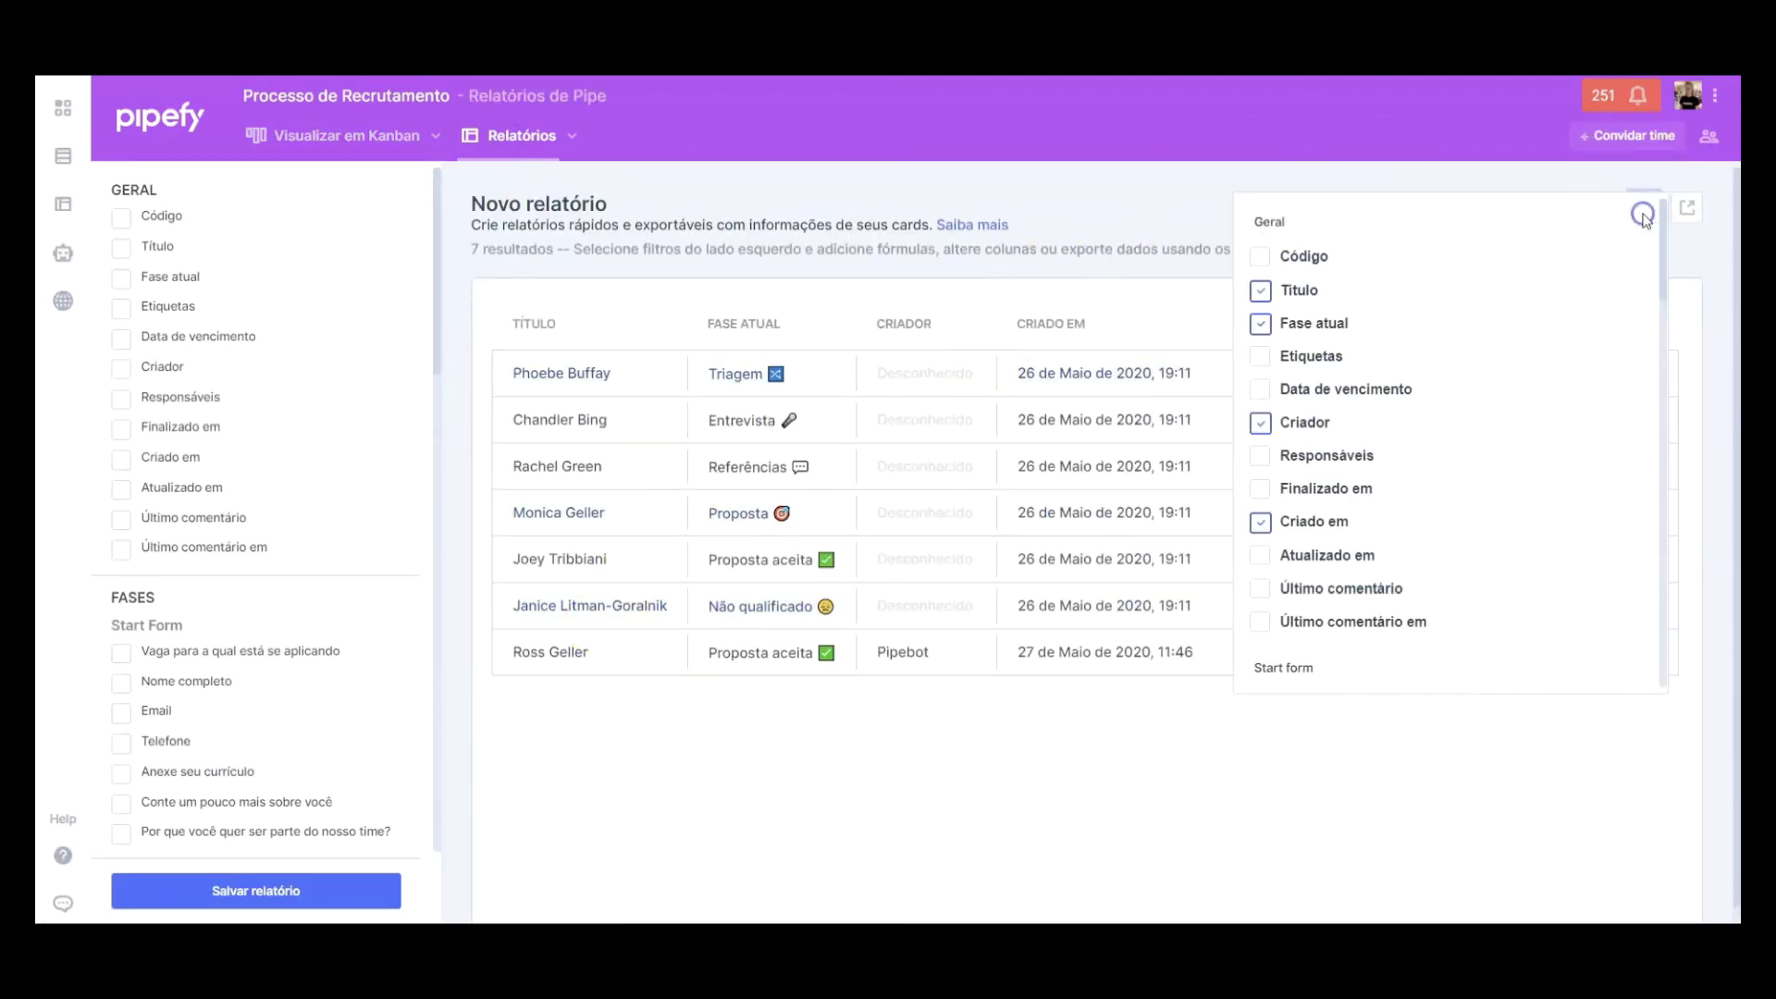
scroll(1574, 586, "down", 5)
scroll(1577, 585, "up", 5)
left_click(1527, 128)
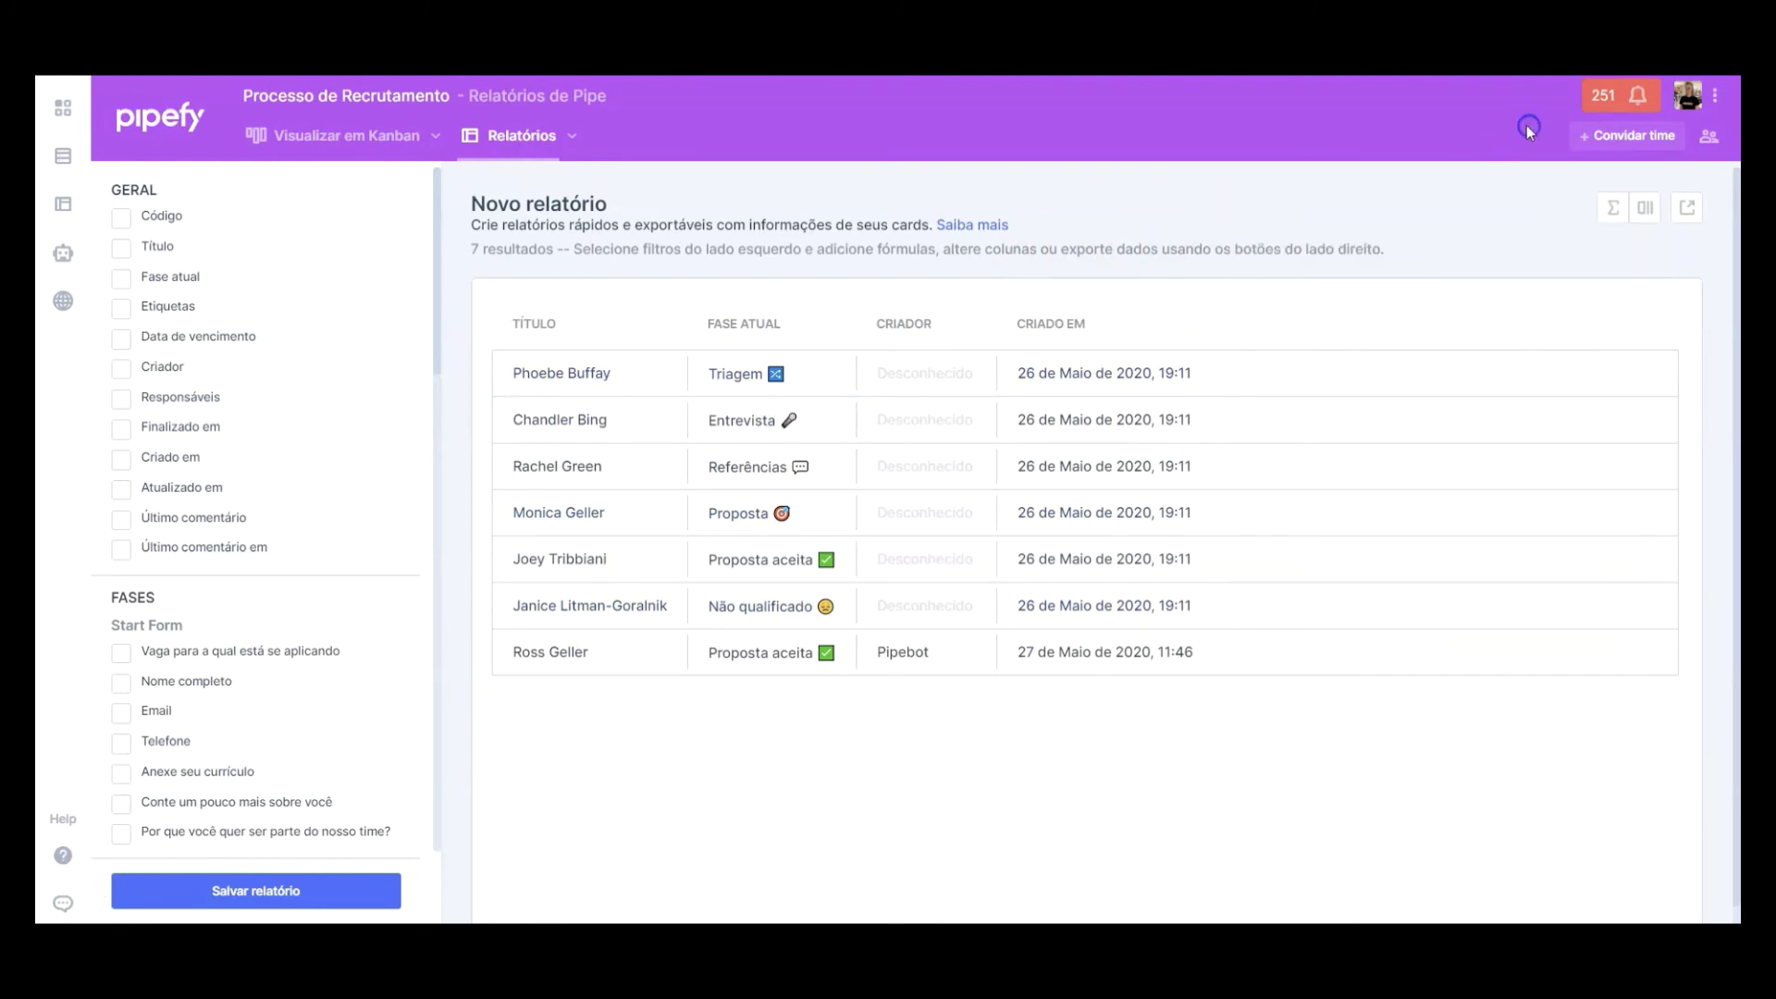
scroll(581, 671, "down", 3)
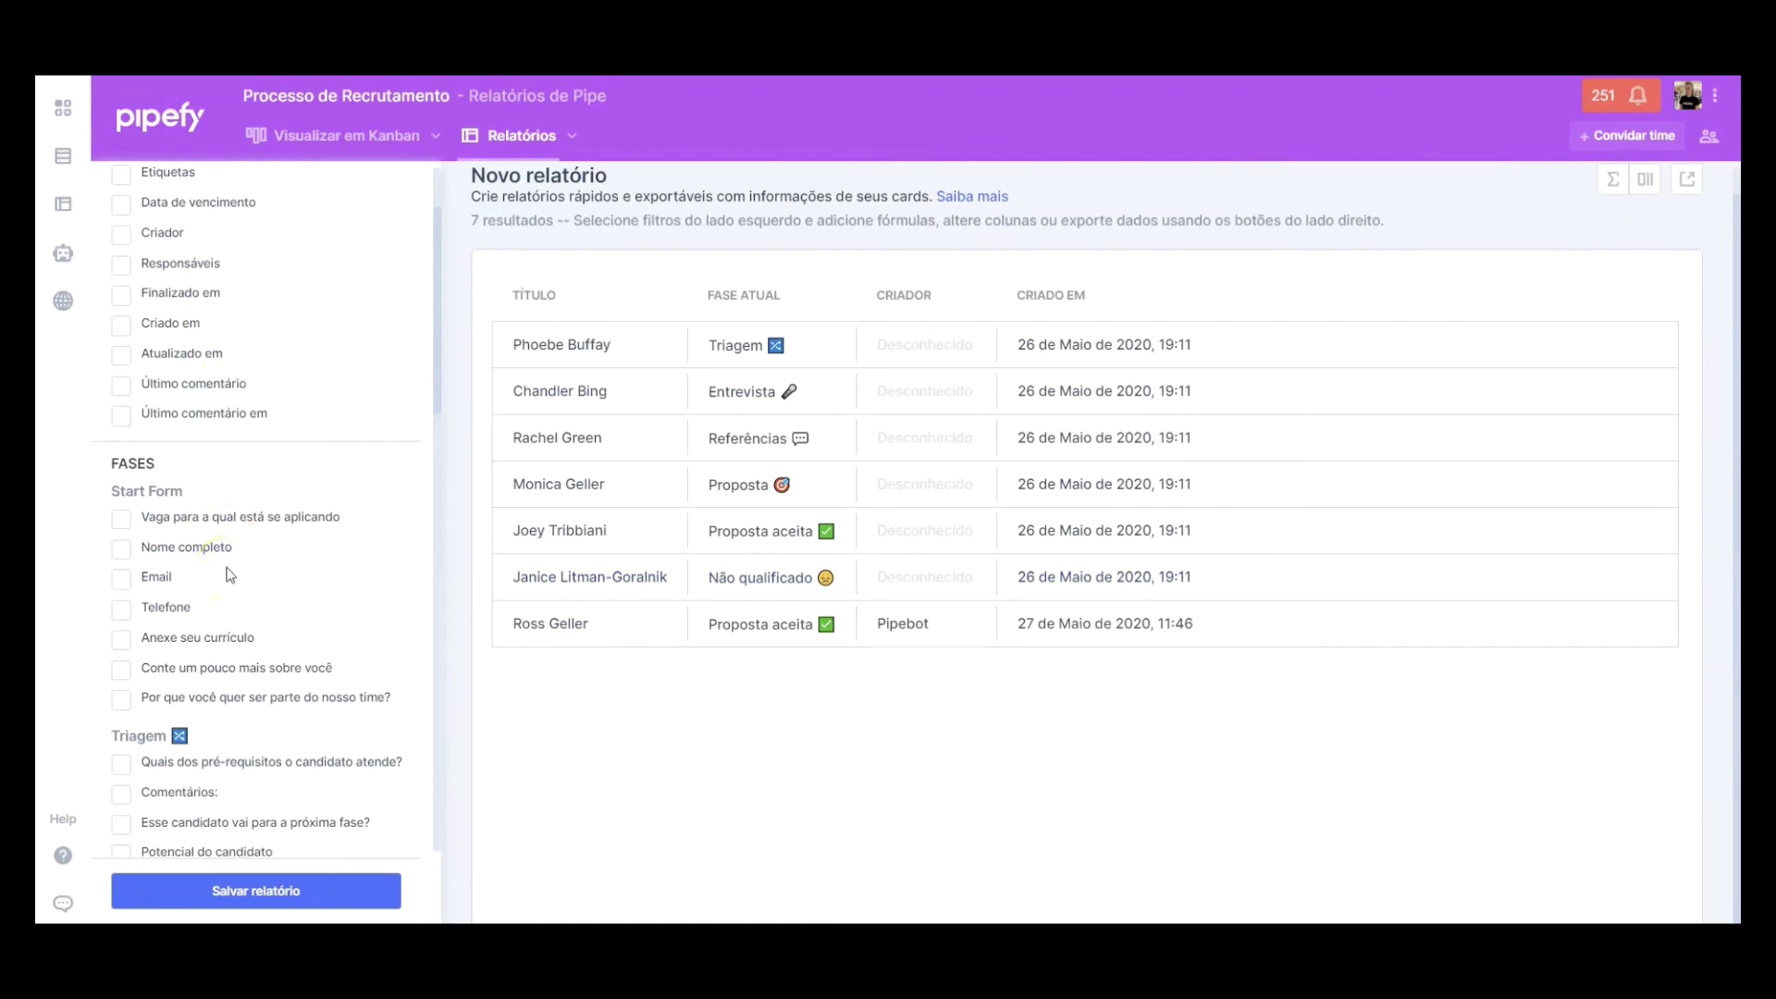
scroll(230, 574, "down", 2)
scroll(231, 574, "up", 4)
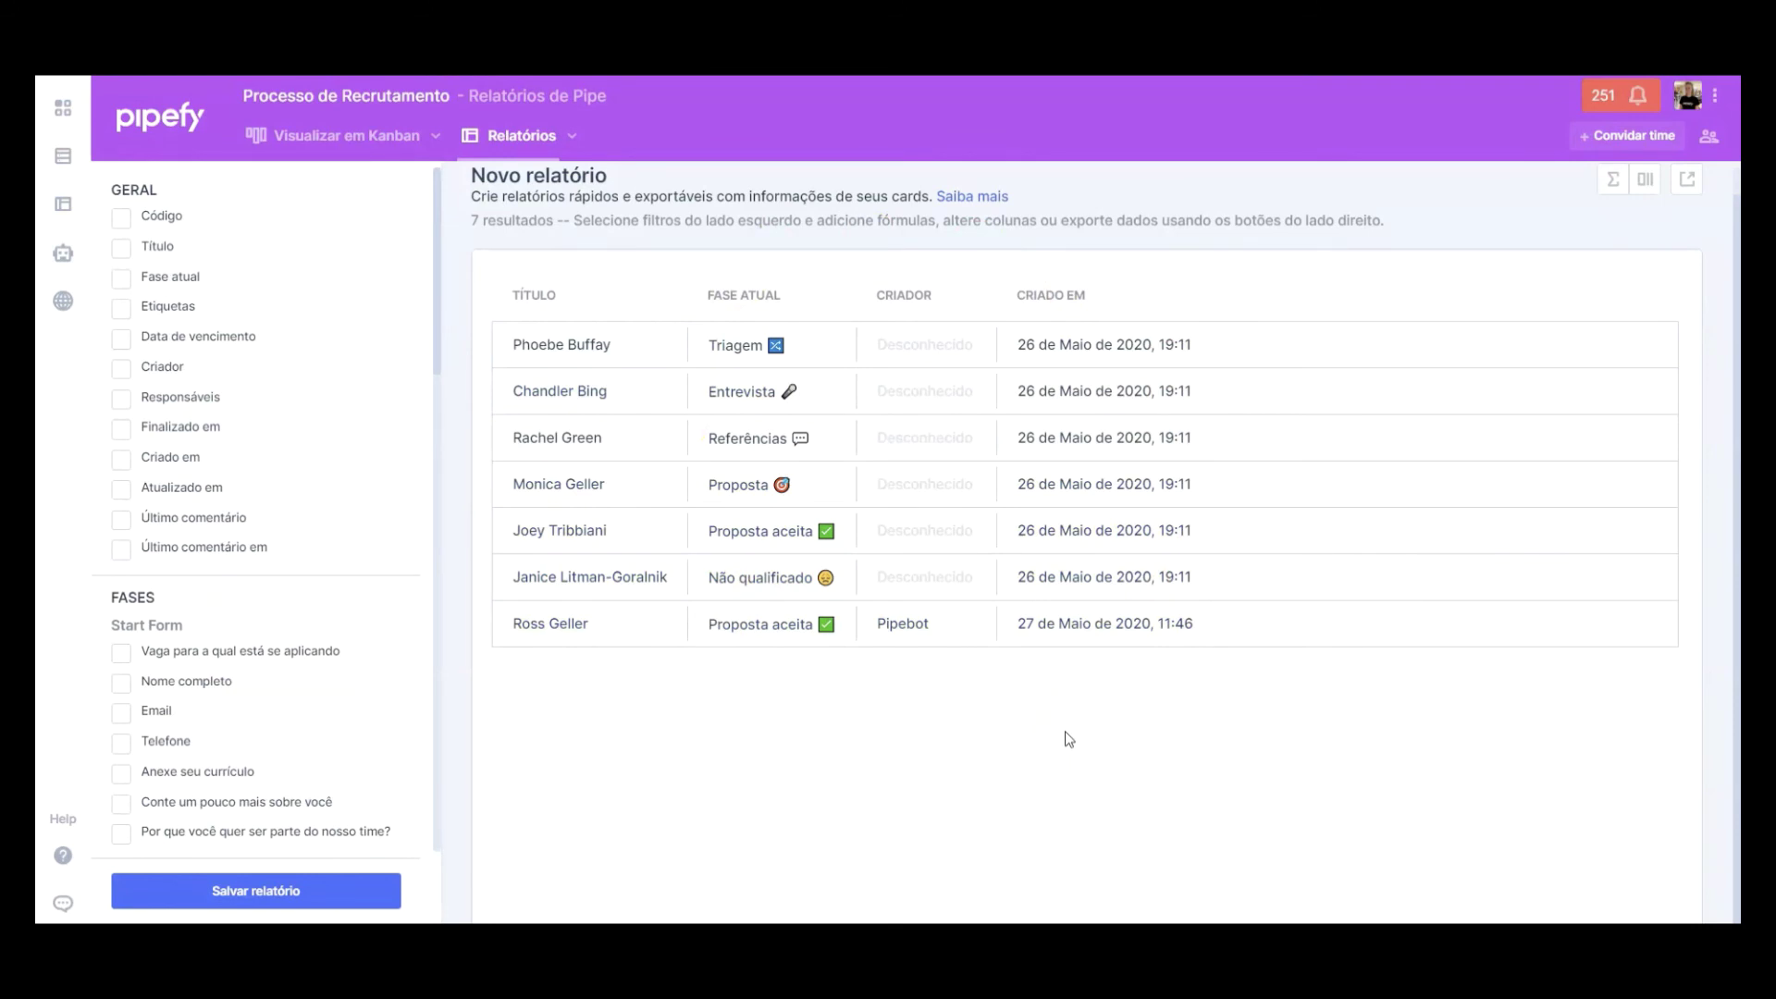
left_click(1324, 711)
left_click(63, 855)
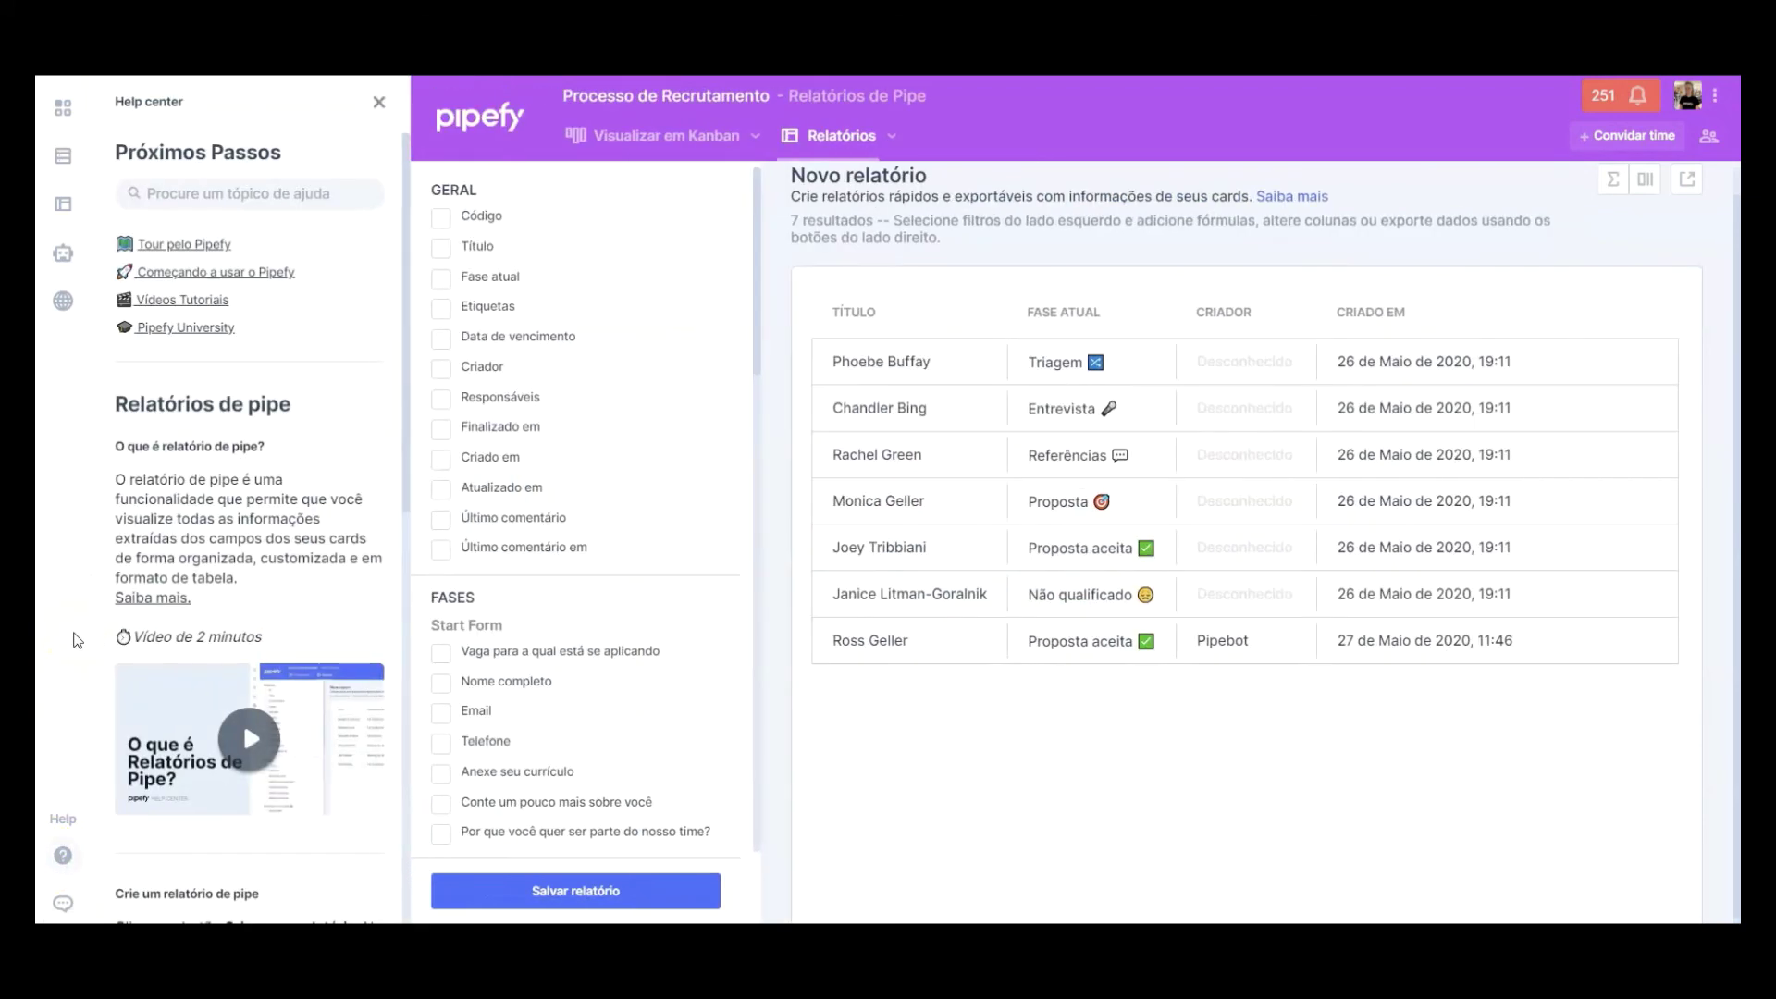
left_click(378, 104)
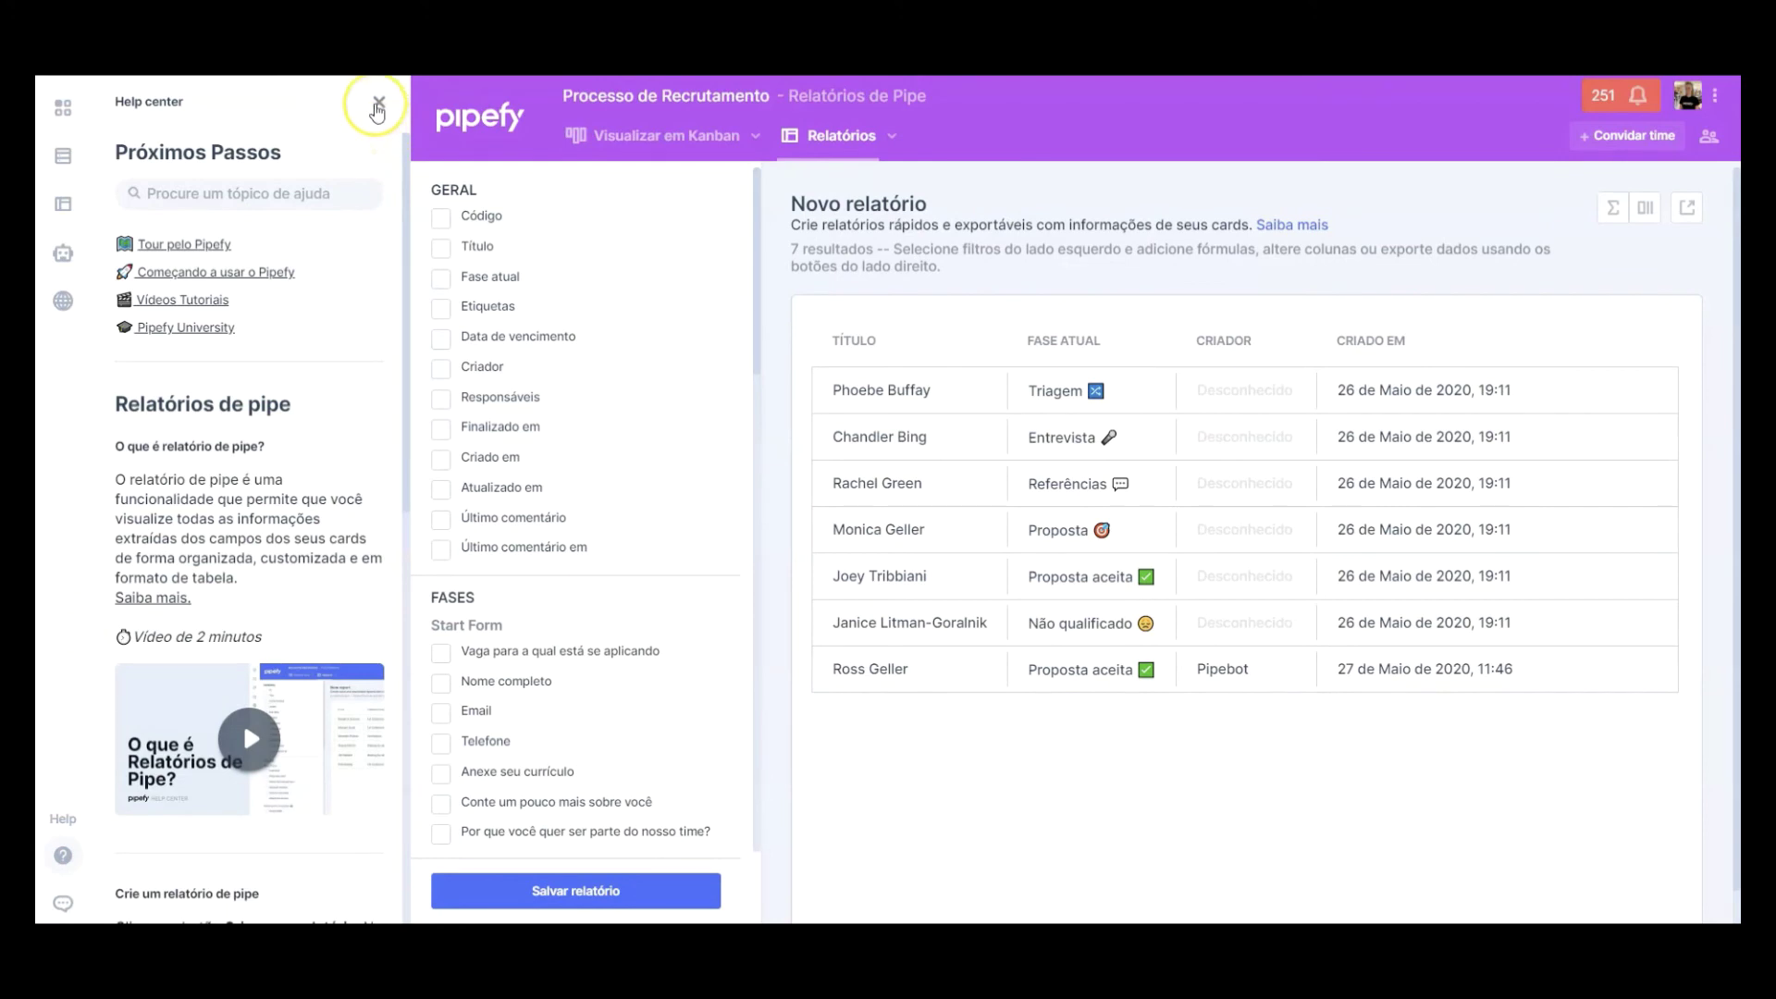